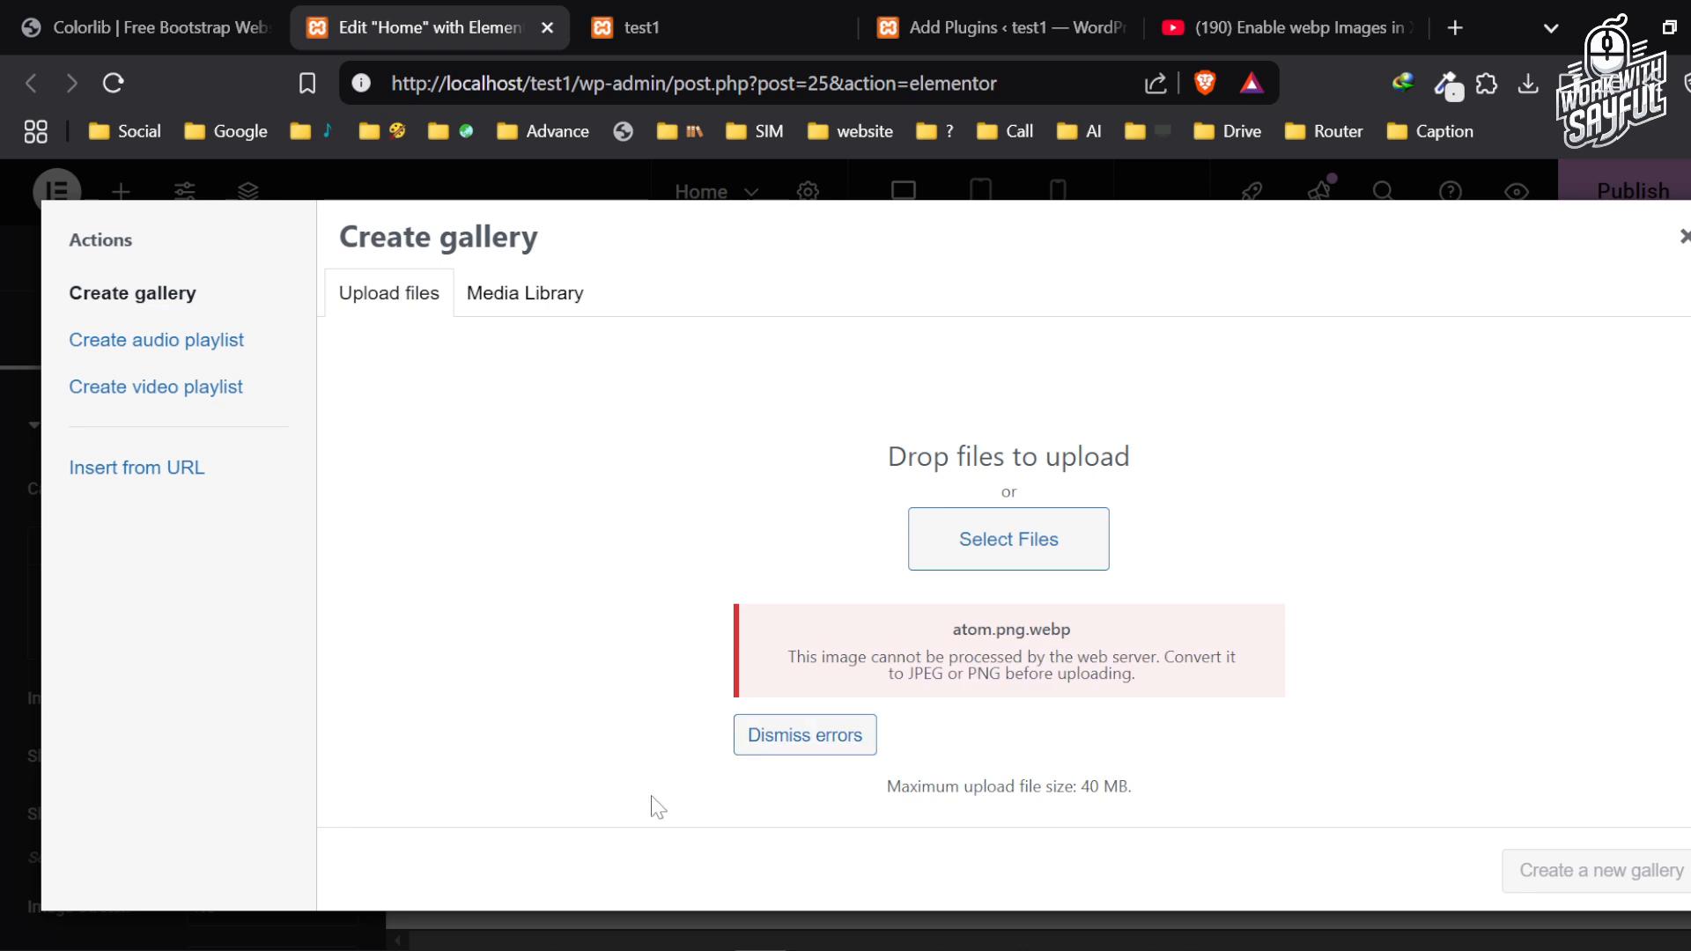
Step: Switch to File Explorer and open atom.png.webp from the Downloads folder to view the image
key("alt+Tab")
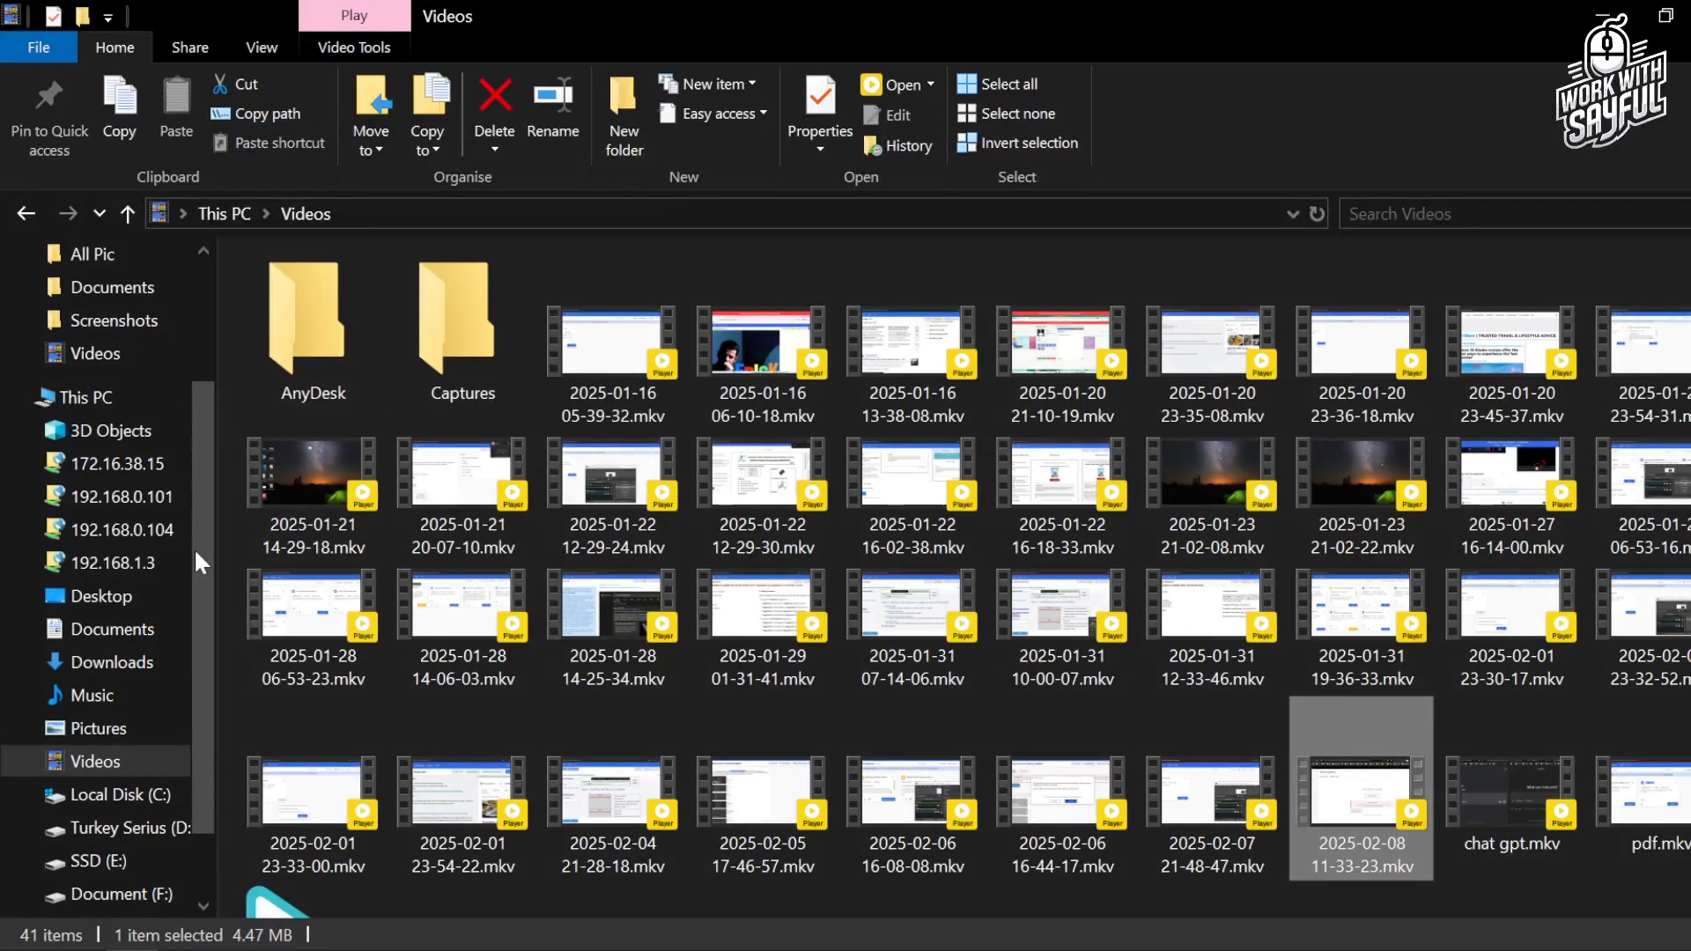
left_click(132, 656)
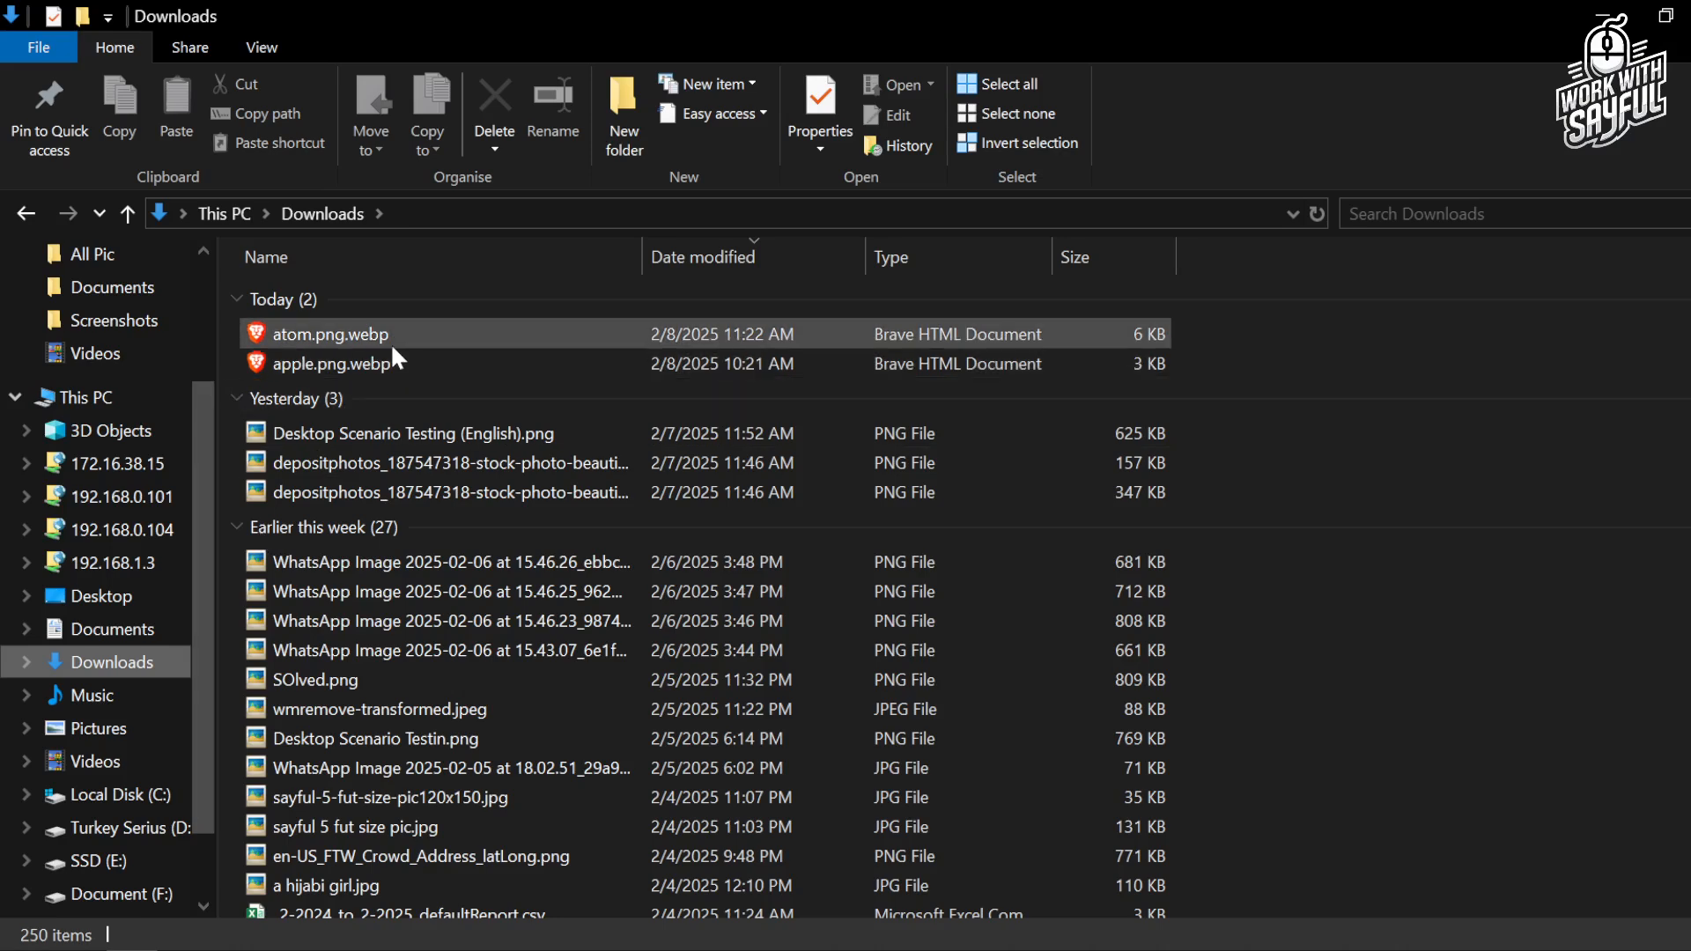
left_click(353, 335)
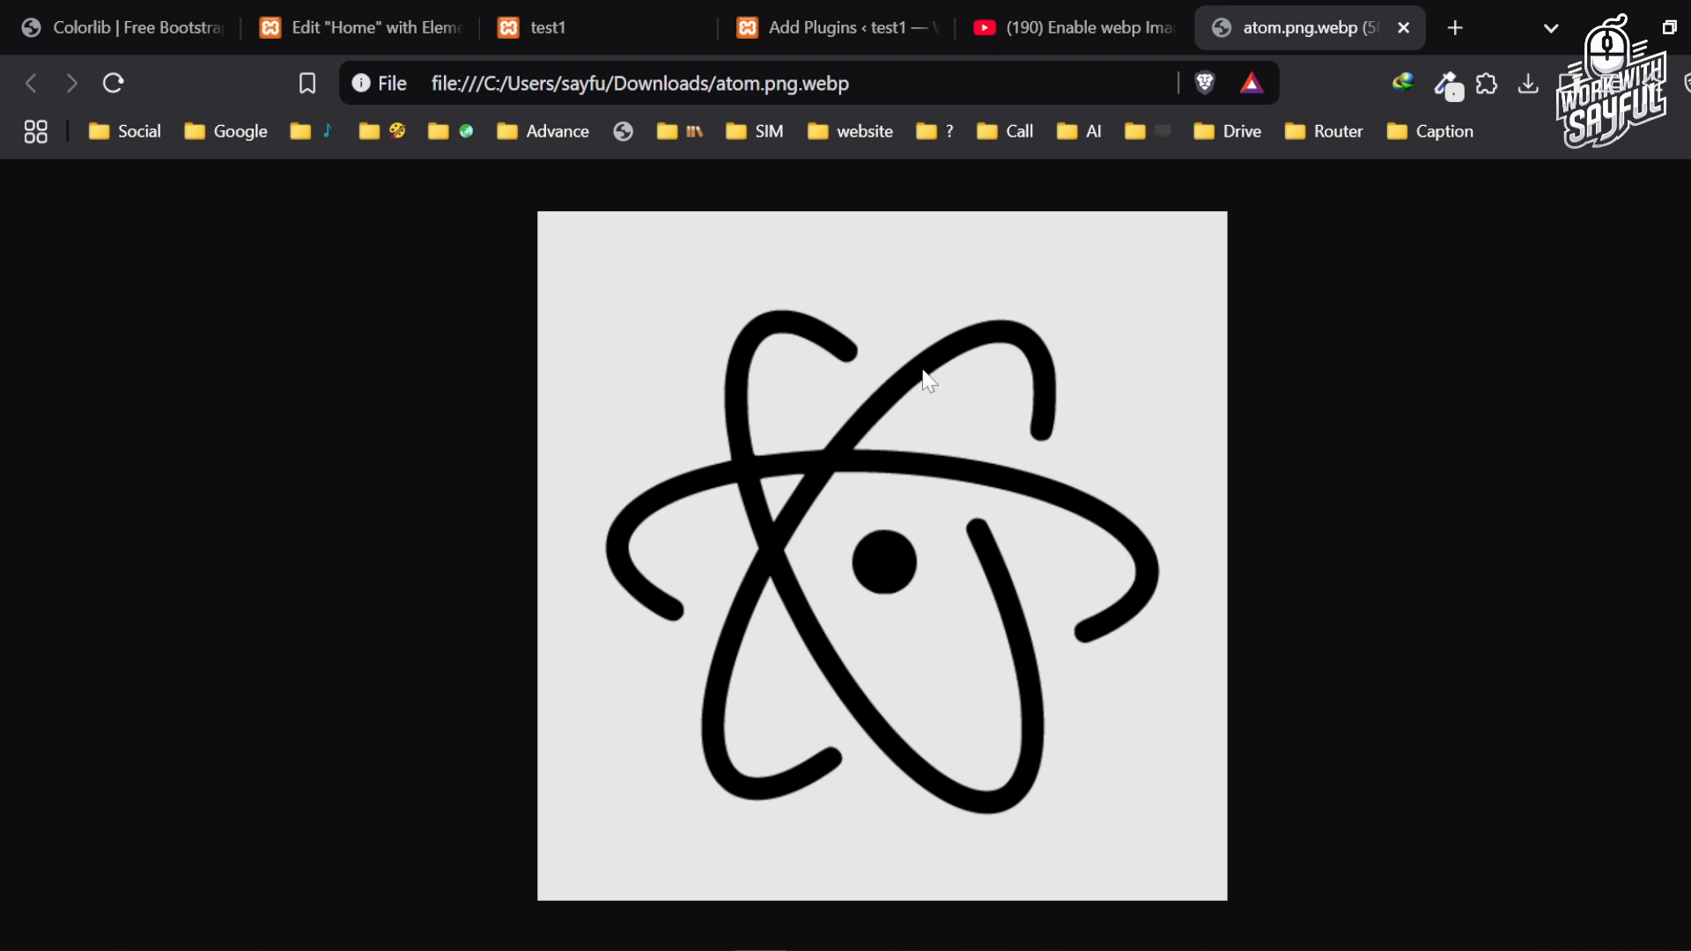
Step: Return to the Elementor editor in the browser, close the gallery dialog and look over the Home page down to the clients section
left_click(322, 14)
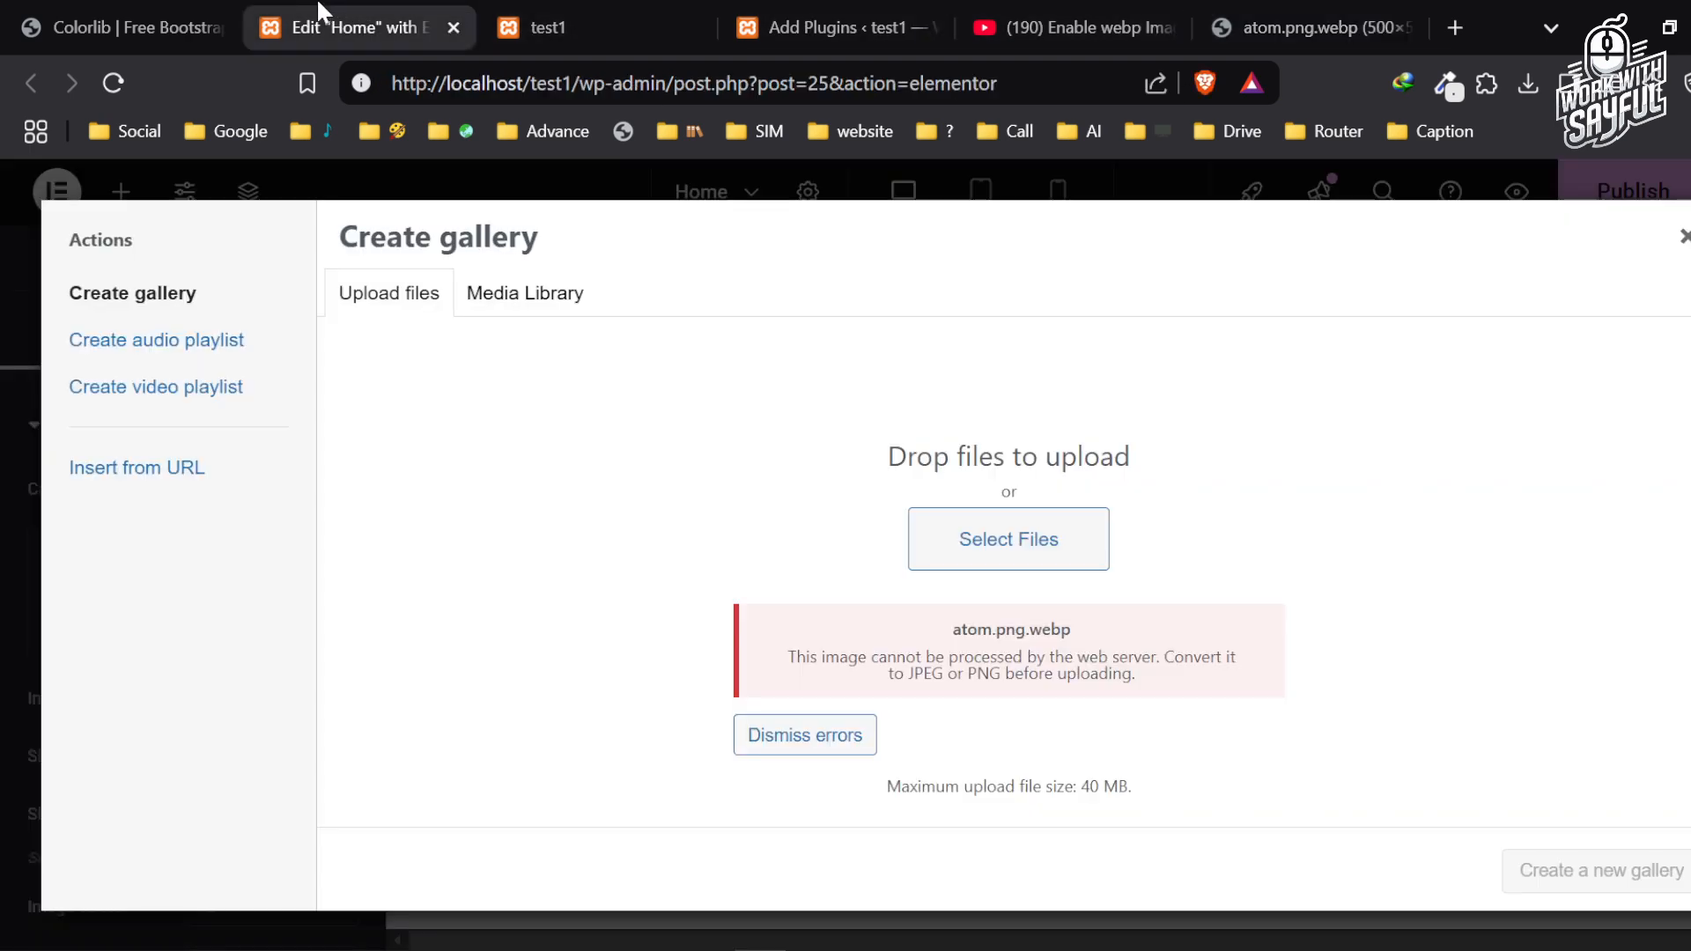
left_click(1678, 237)
scroll(1377, 346, "up", 20)
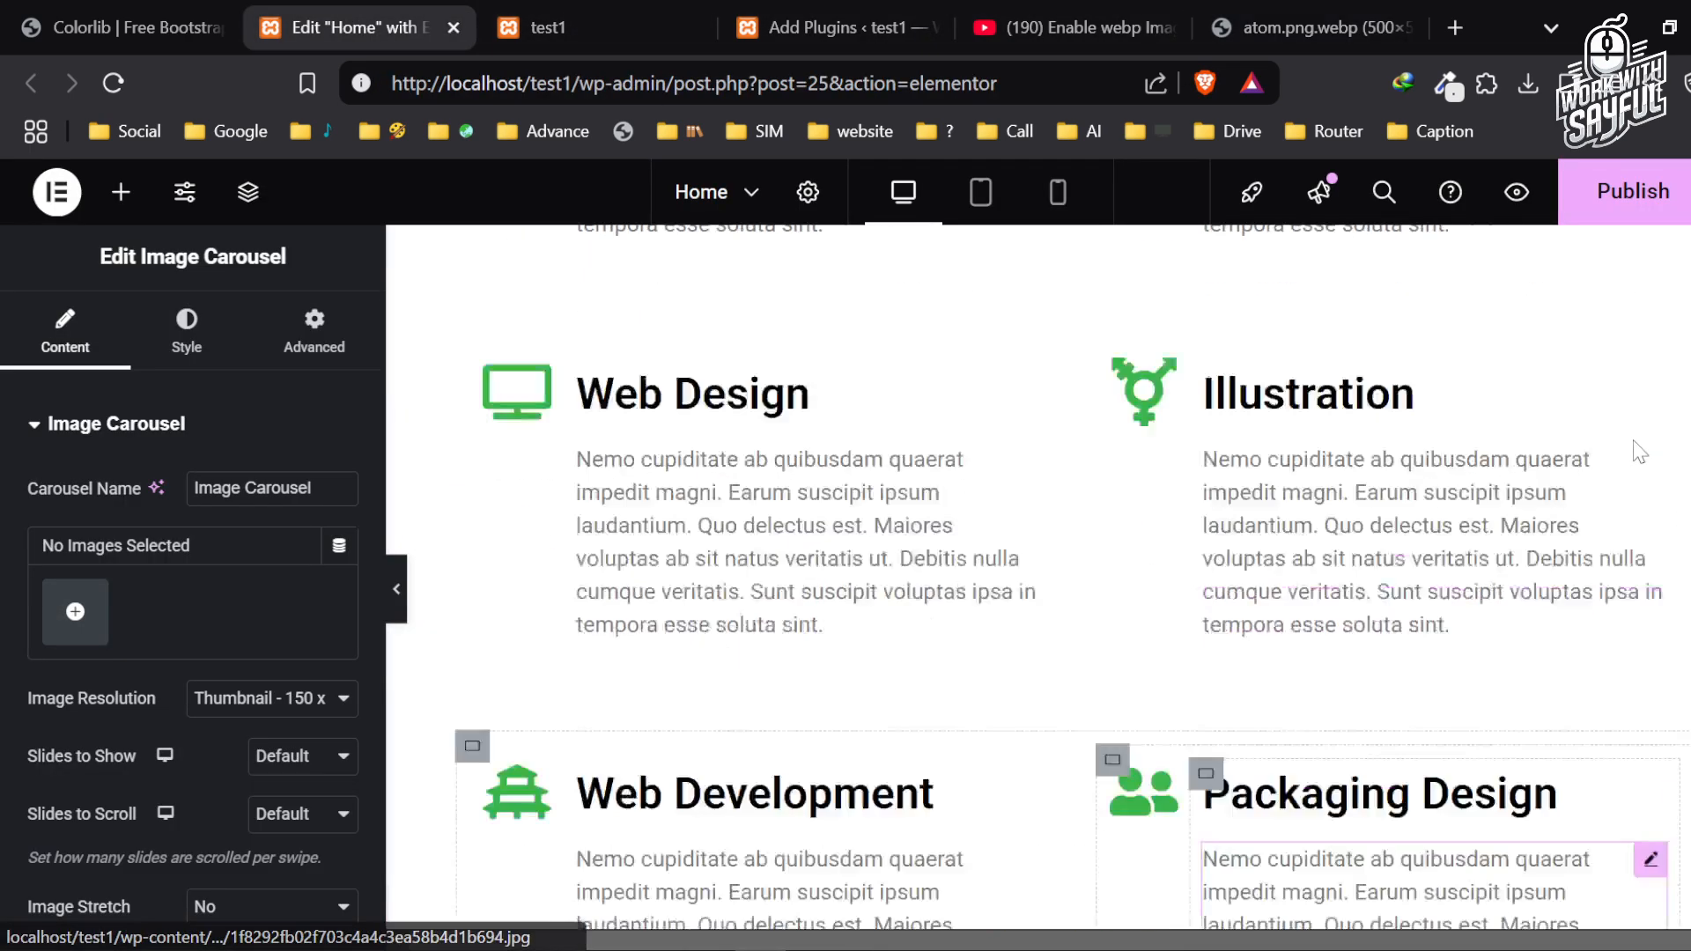
scroll(1631, 424, "up", 2)
scroll(1056, 498, "down", 20)
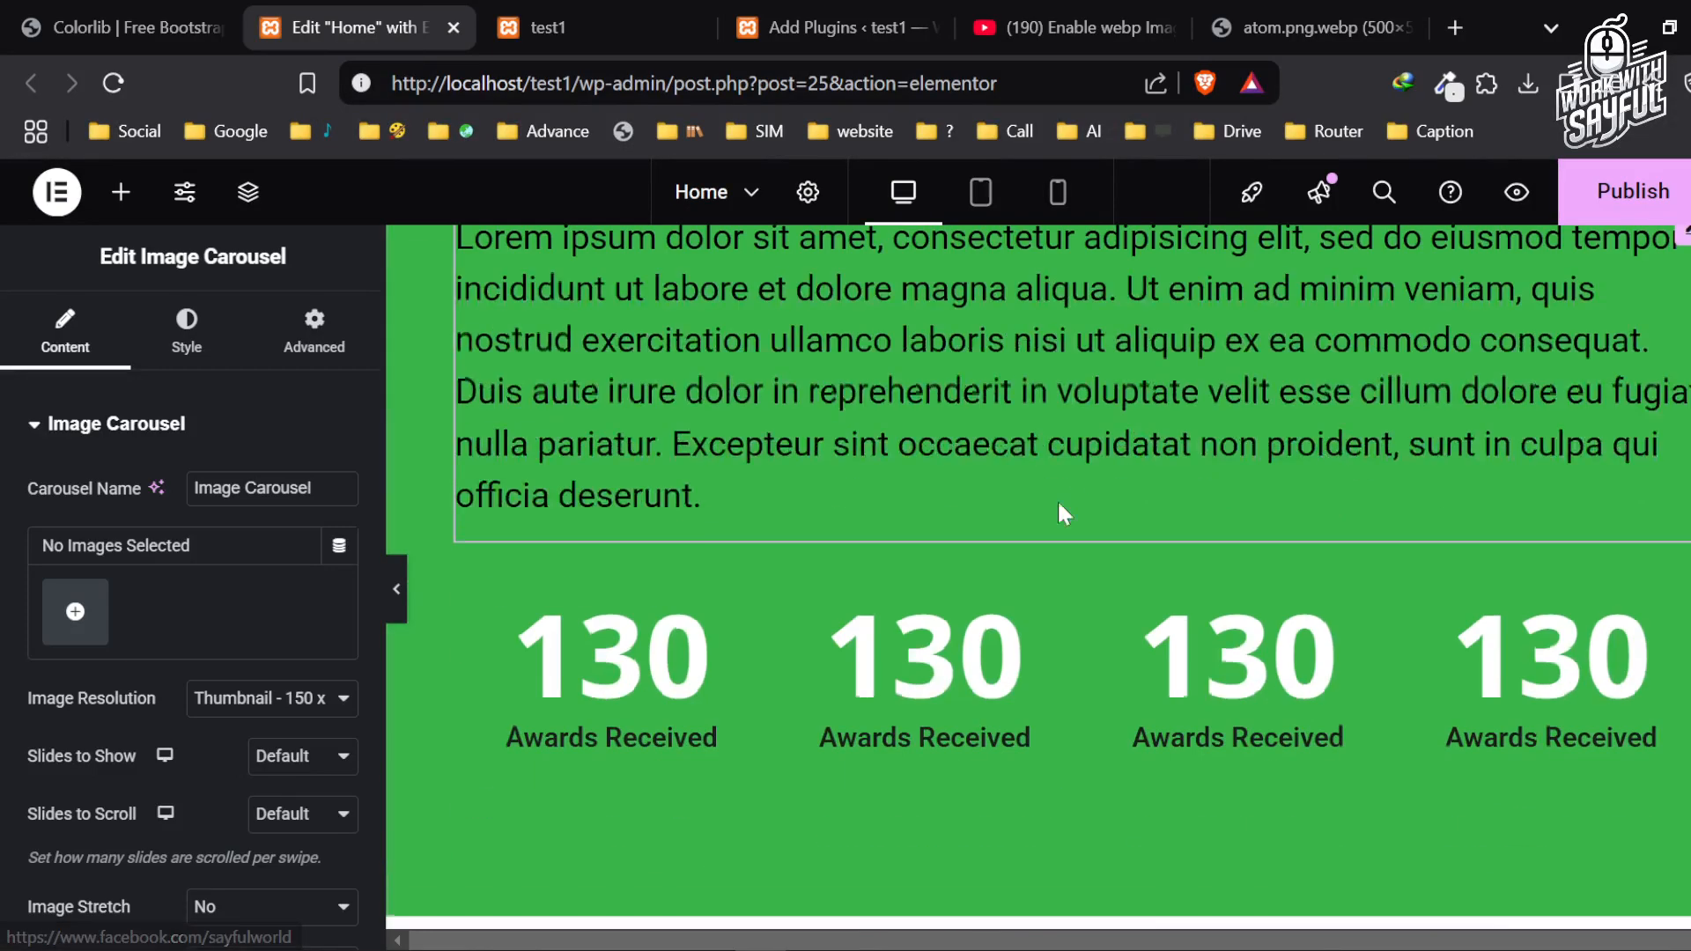
scroll(1269, 537, "down", 10)
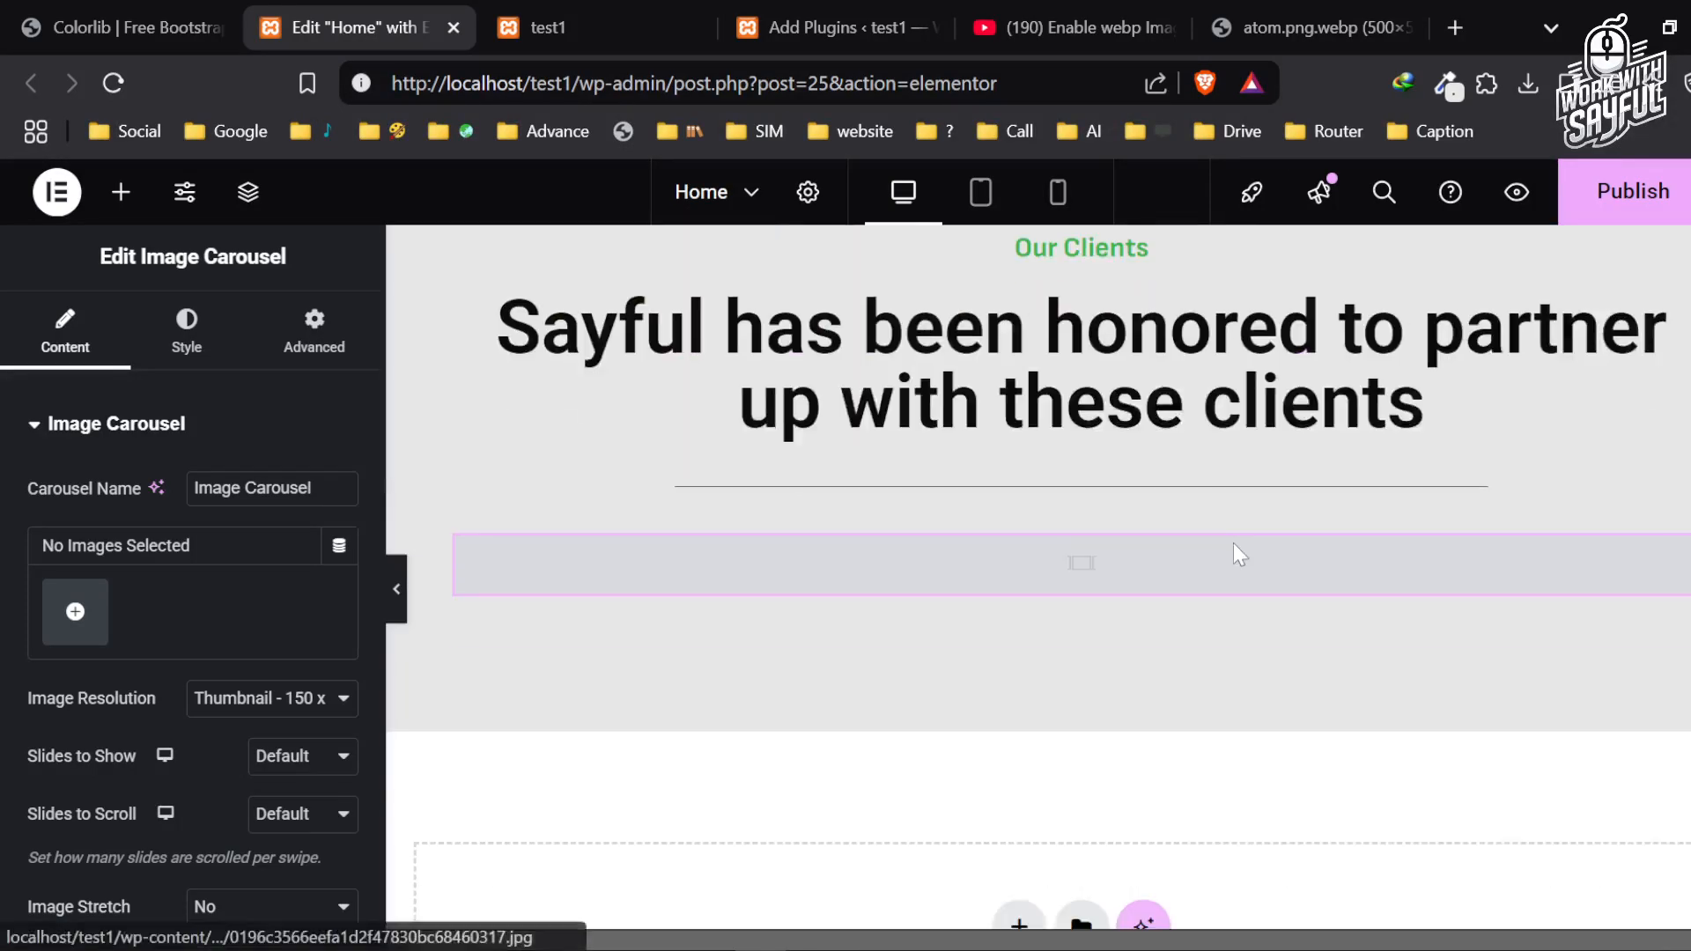
scroll(861, 393, "up", 3)
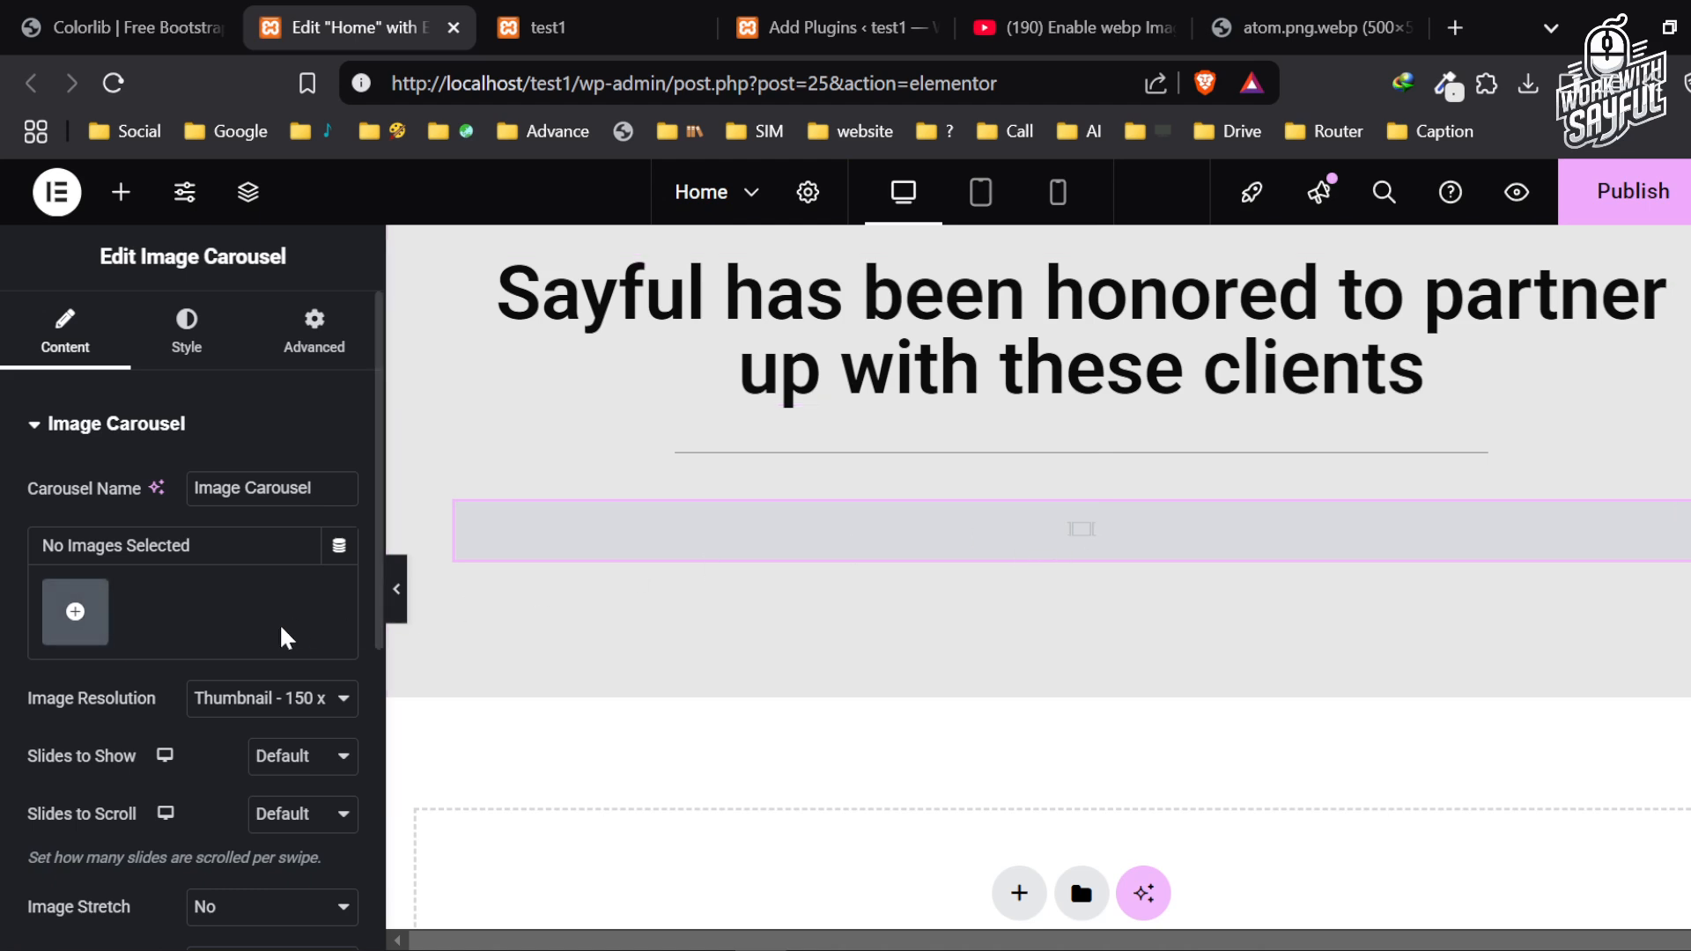
Step: Try to upload apple.png.webp from Downloads as an image for the Image Carousel
left_click(75, 619)
left_click(1052, 621)
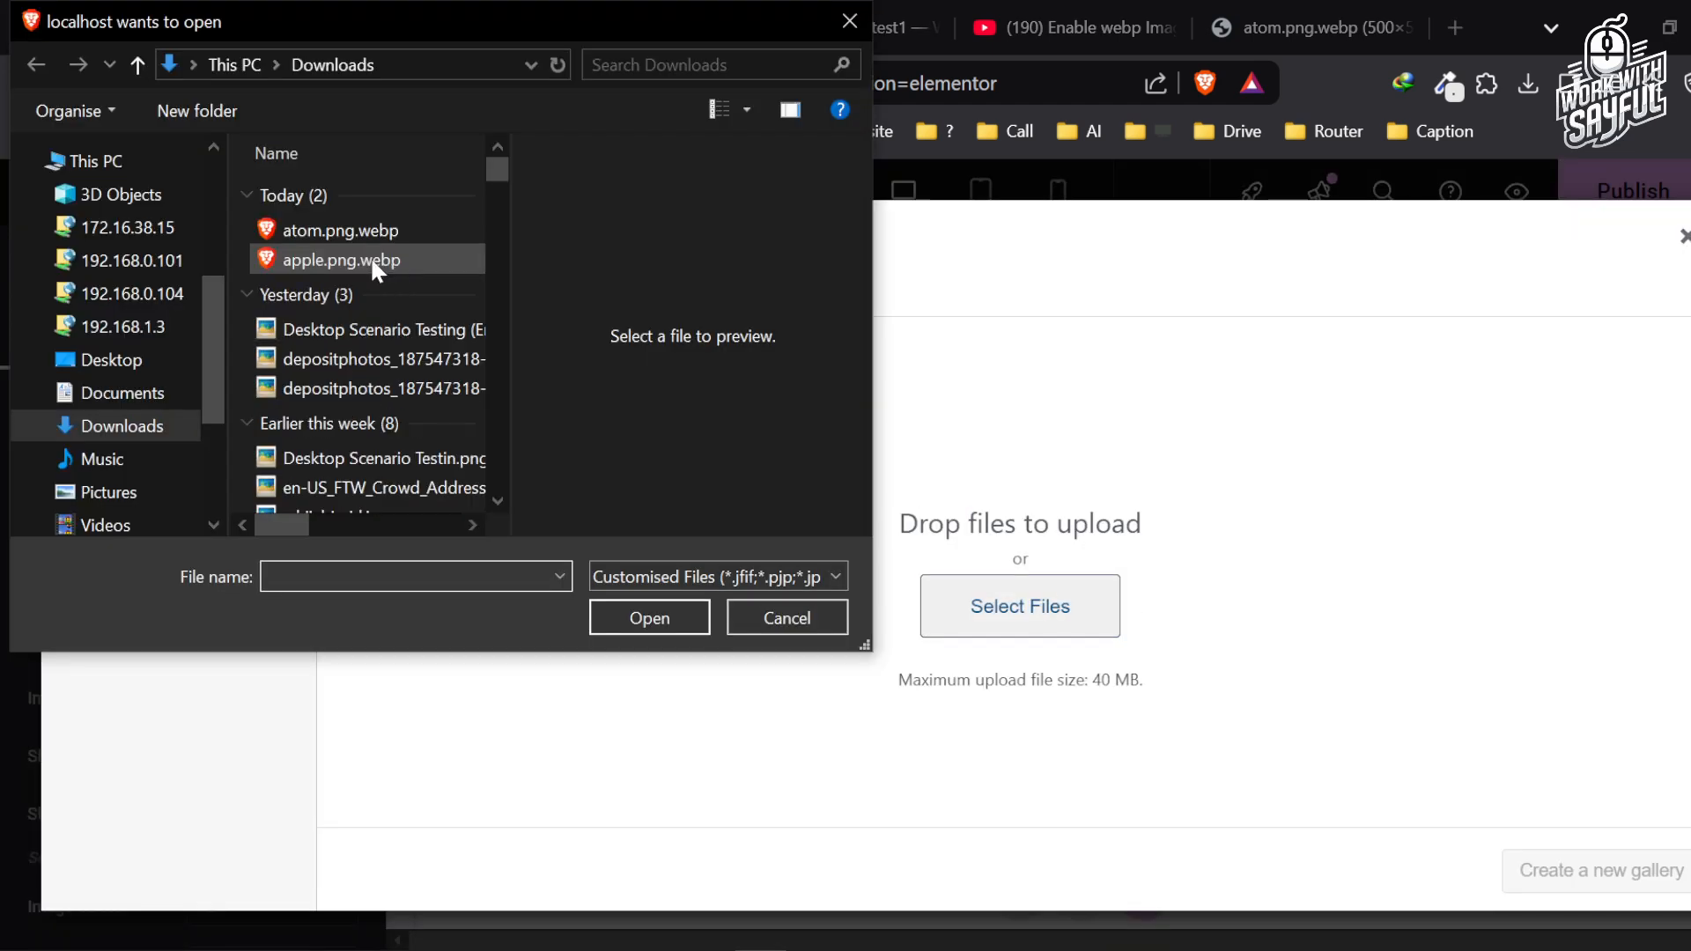
left_click(370, 256)
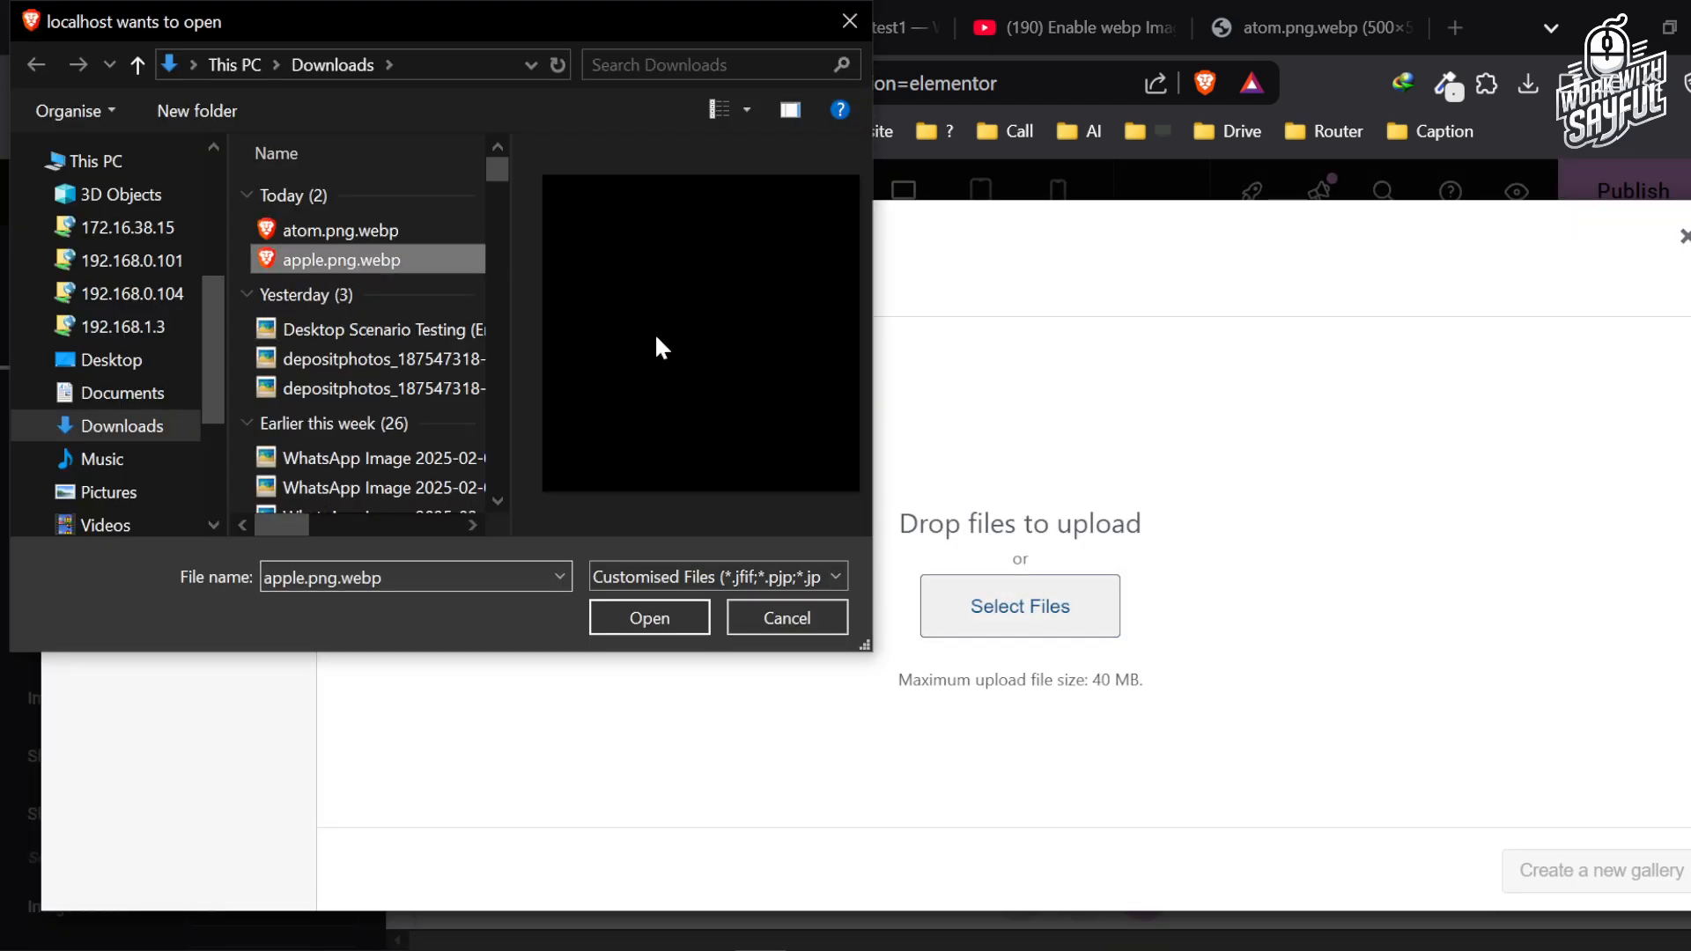
left_click(637, 612)
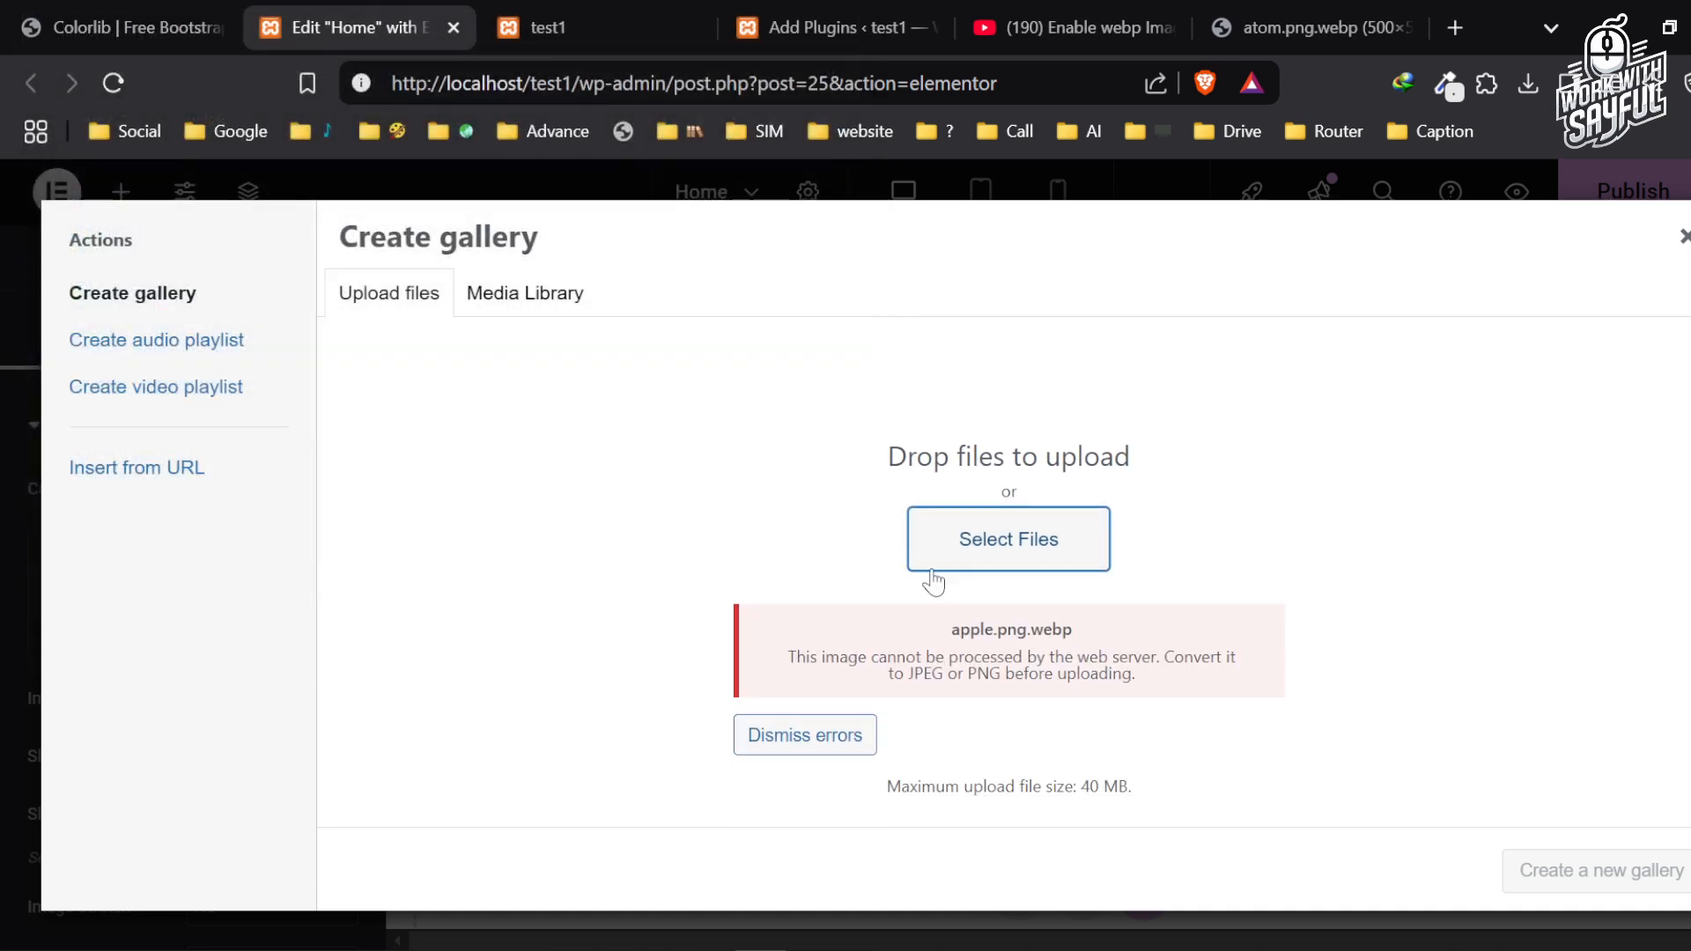
left_click_drag(994, 629, 1115, 631)
double_click(1103, 636)
left_click(1106, 636)
left_click(1081, 627)
left_click(1115, 630)
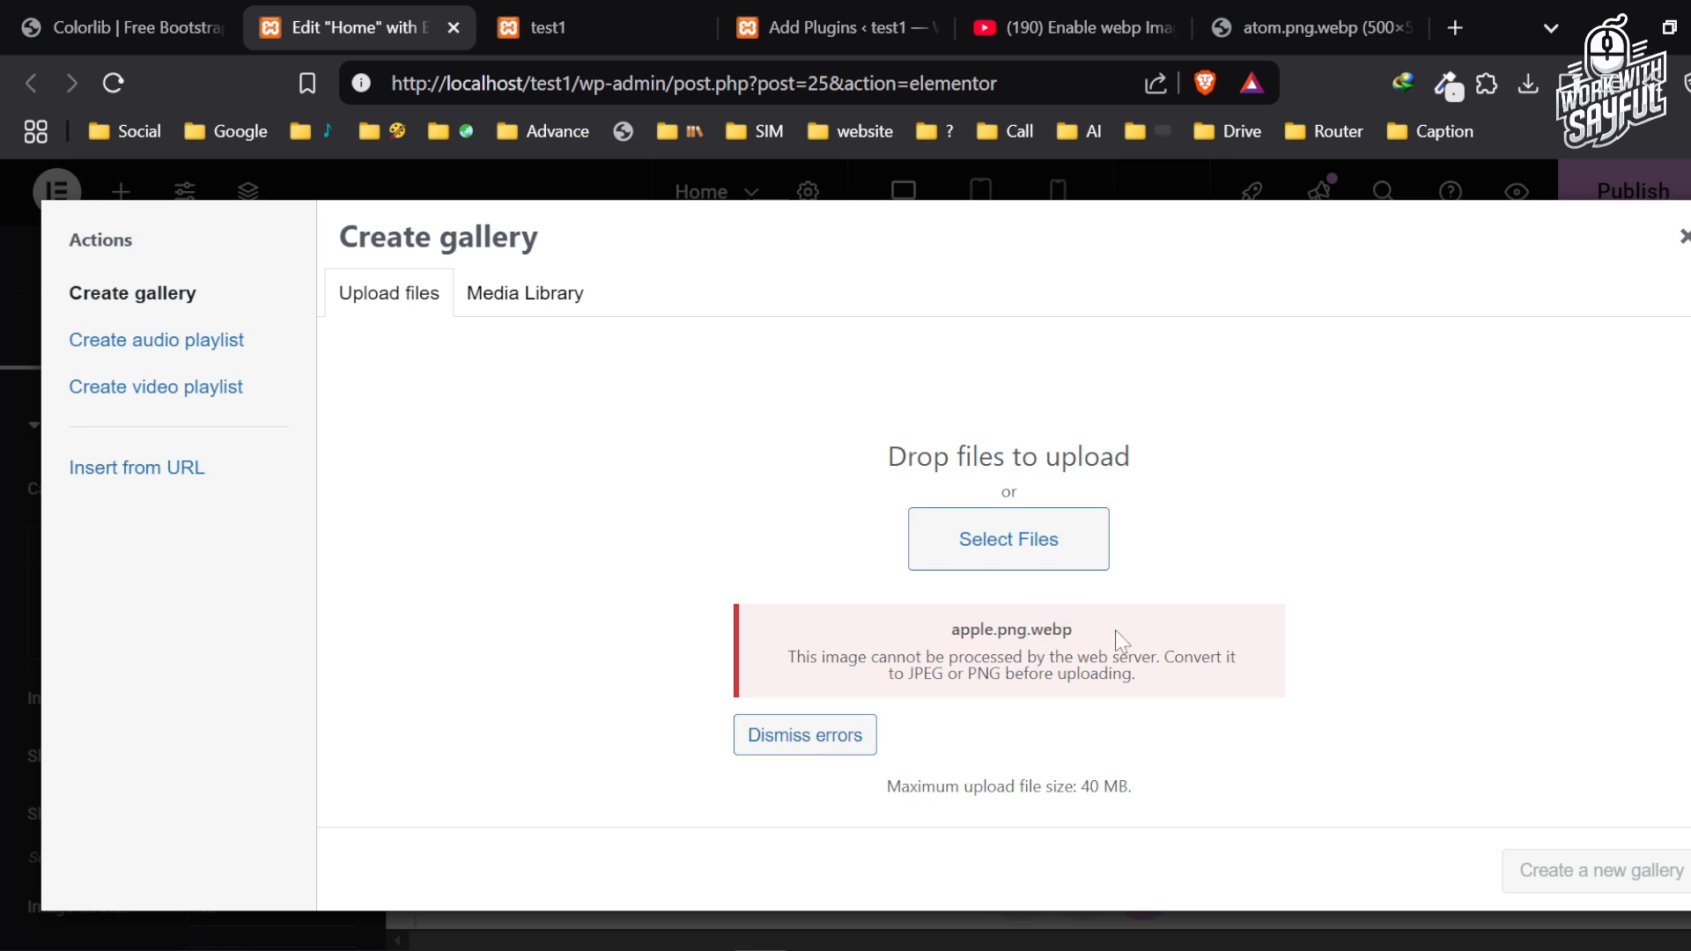
Step: Upload the depositphotos_187547318 PNG of the woman with a laptop from Downloads to the media library
left_click(1073, 553)
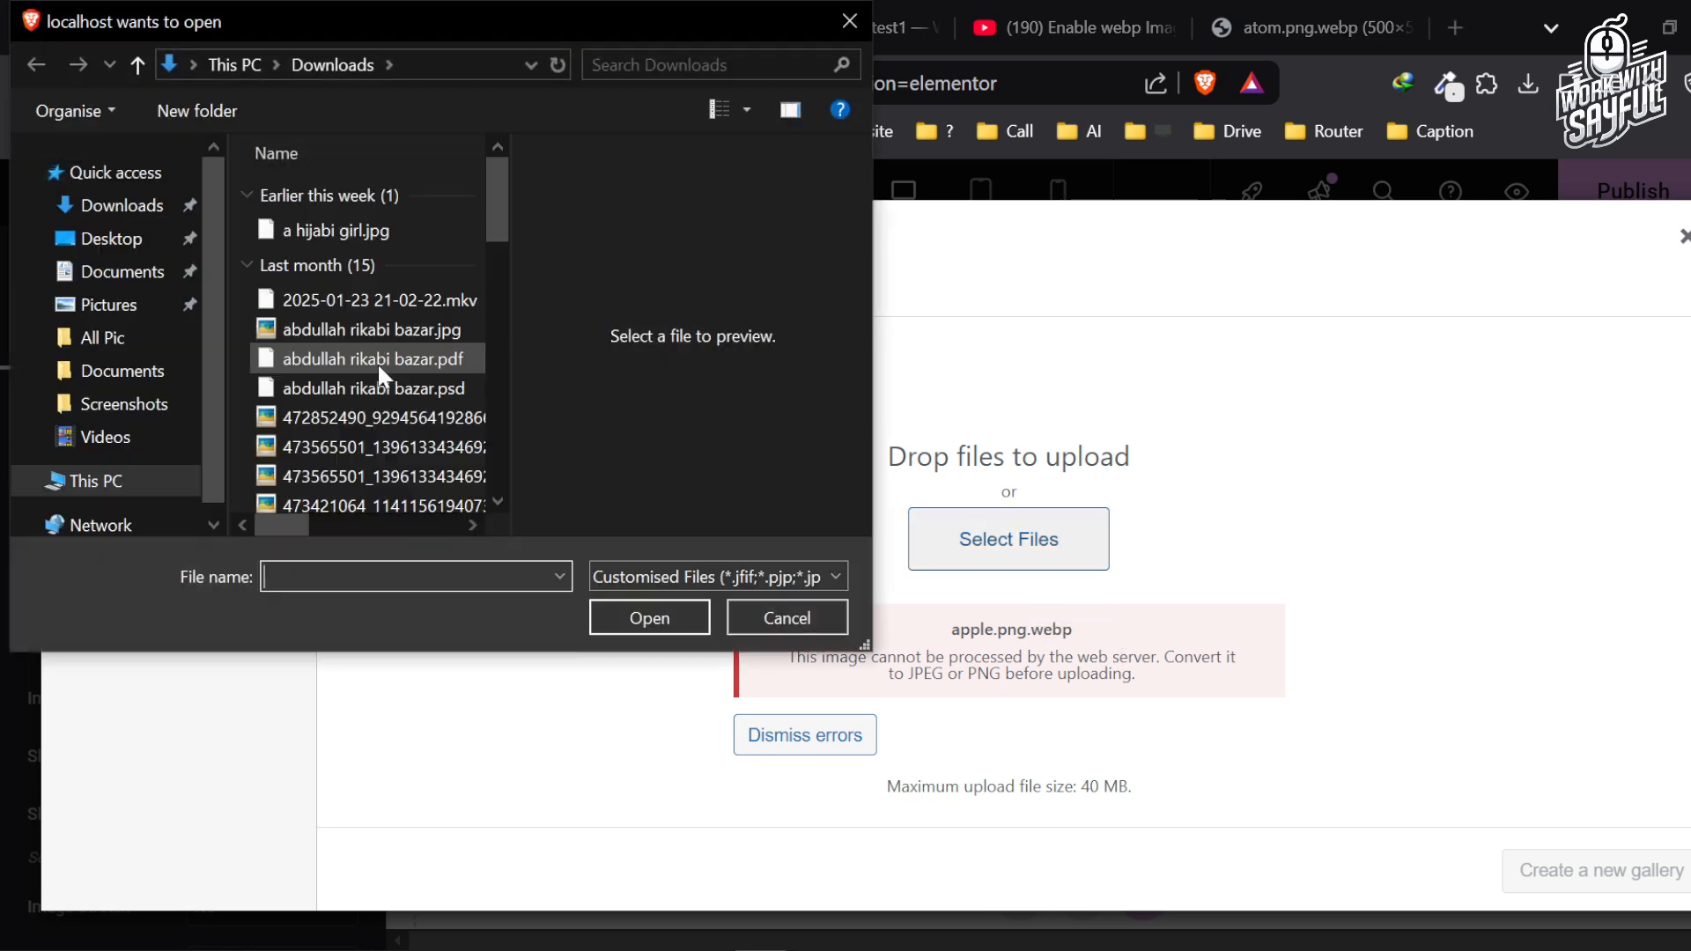
left_click(366, 333)
key("Down")
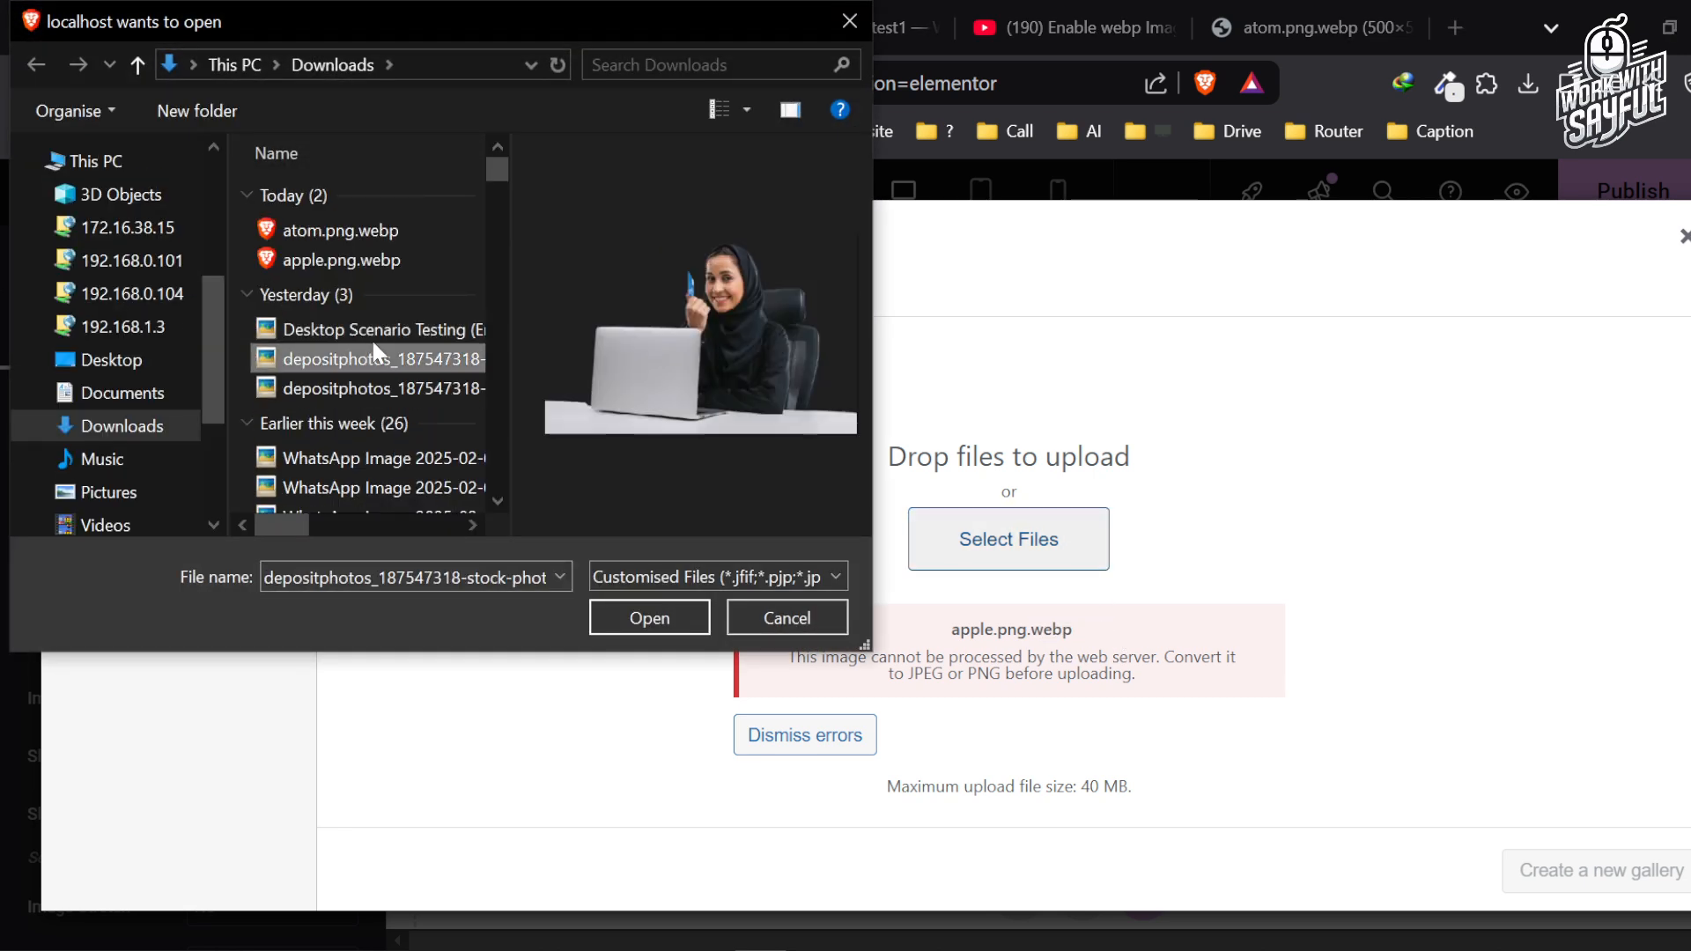
left_click(641, 618)
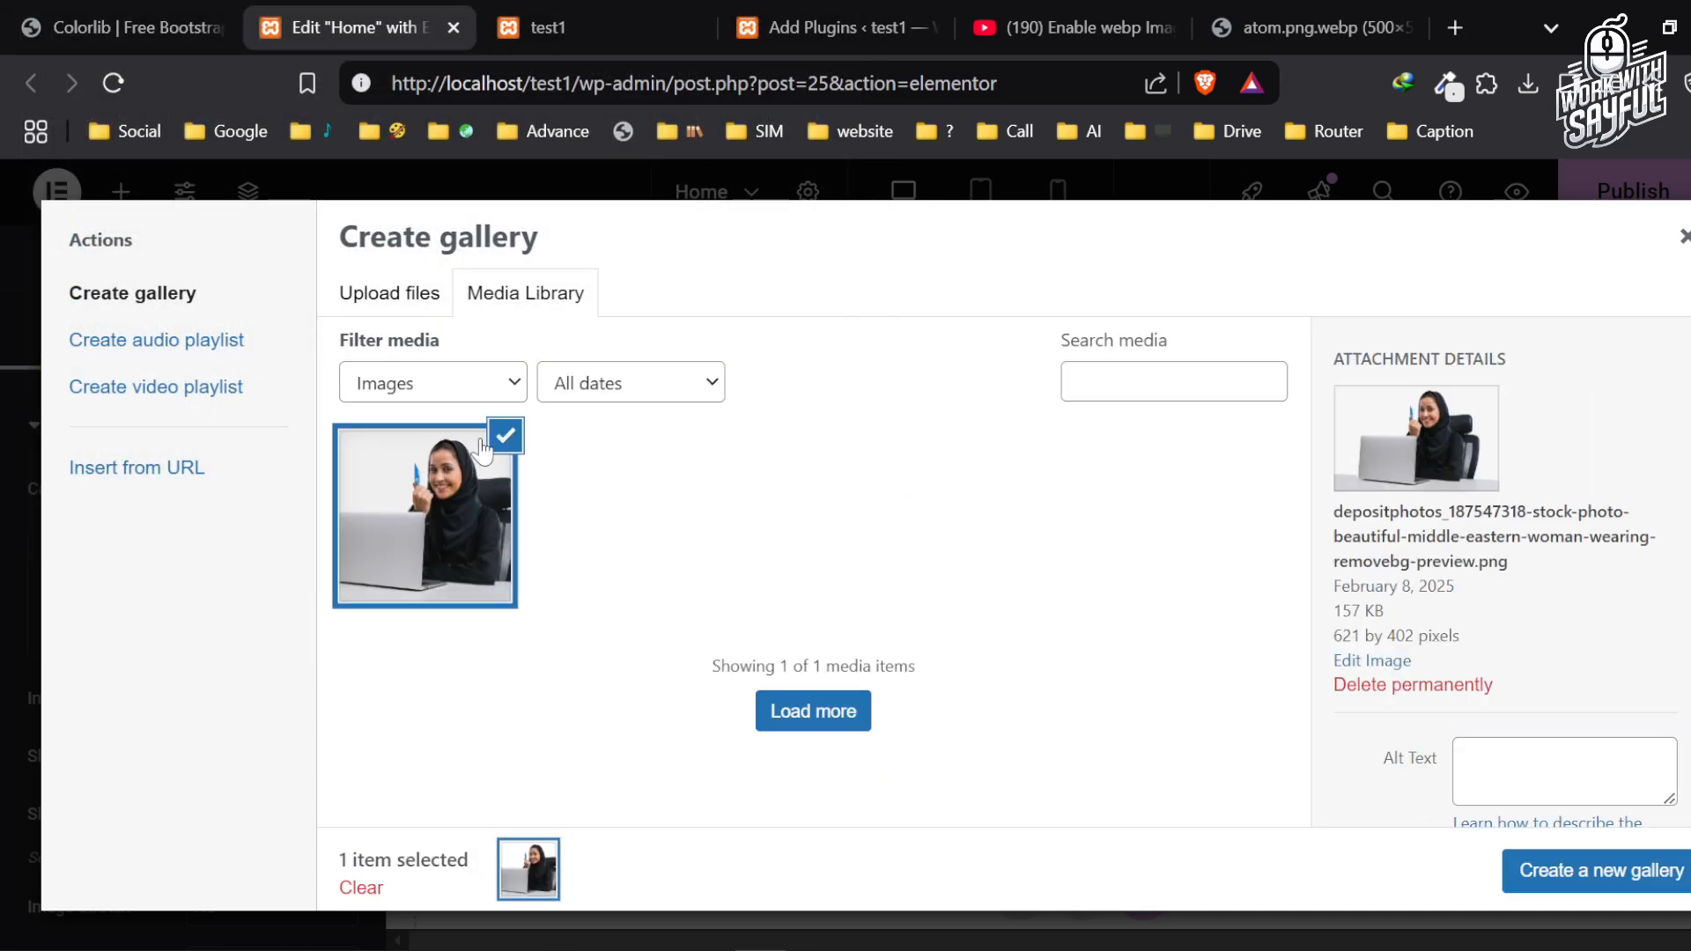
Step: Try again to upload apple.png.webp from Downloads to the carousel gallery
left_click(368, 298)
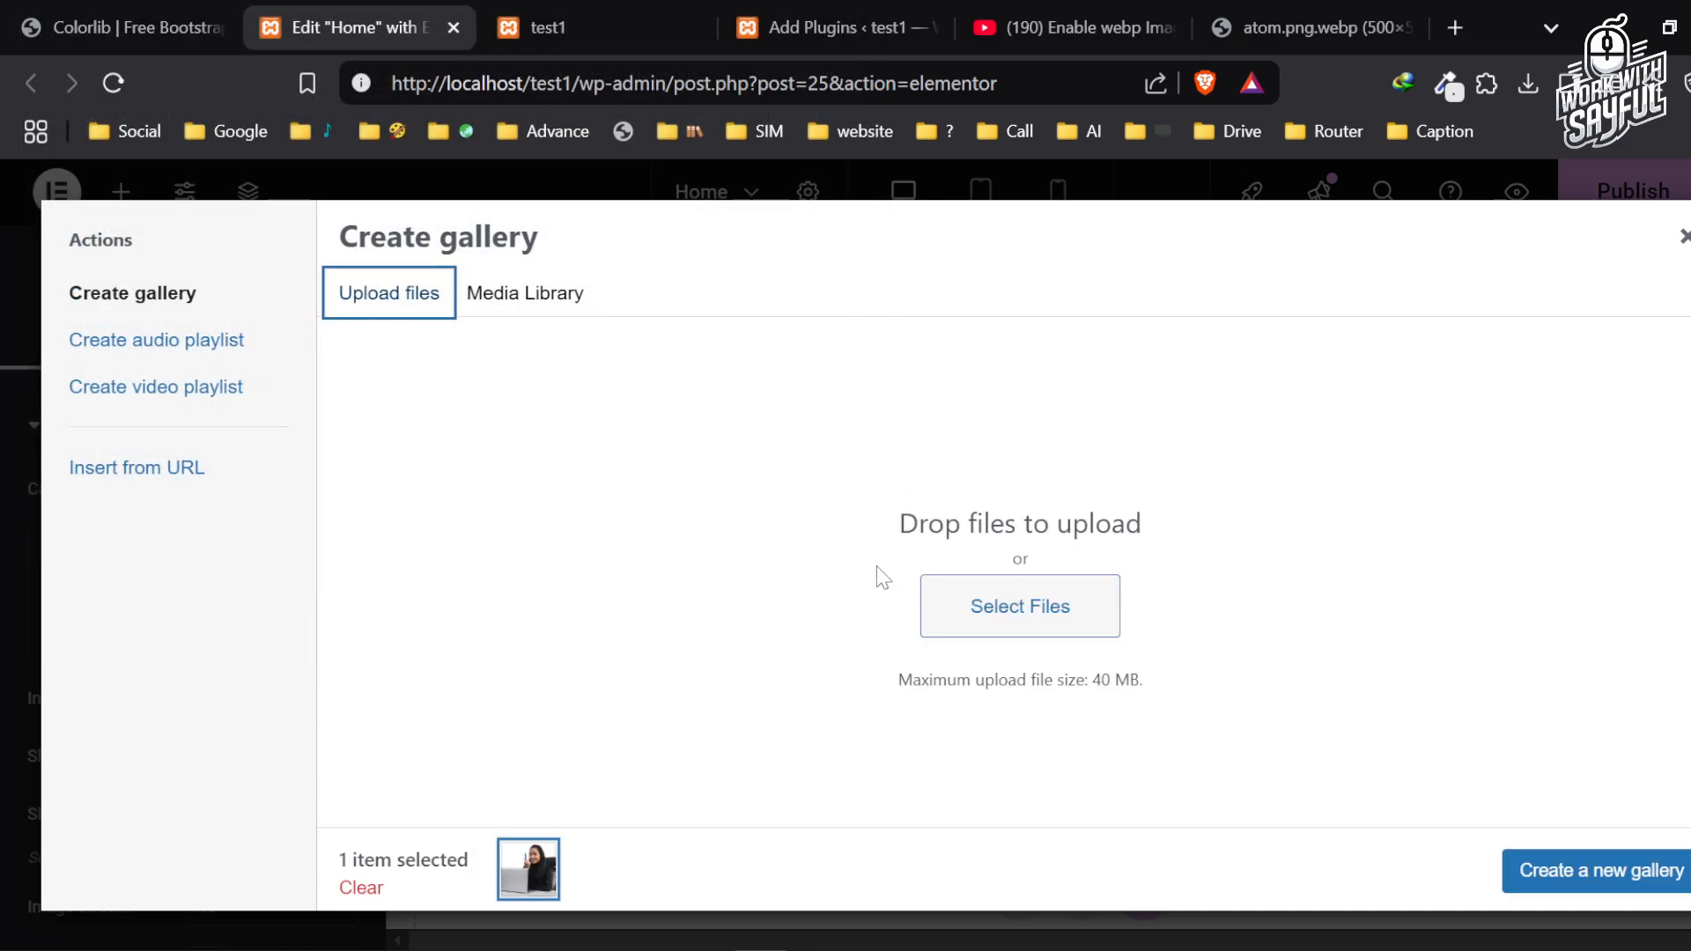
left_click(1055, 629)
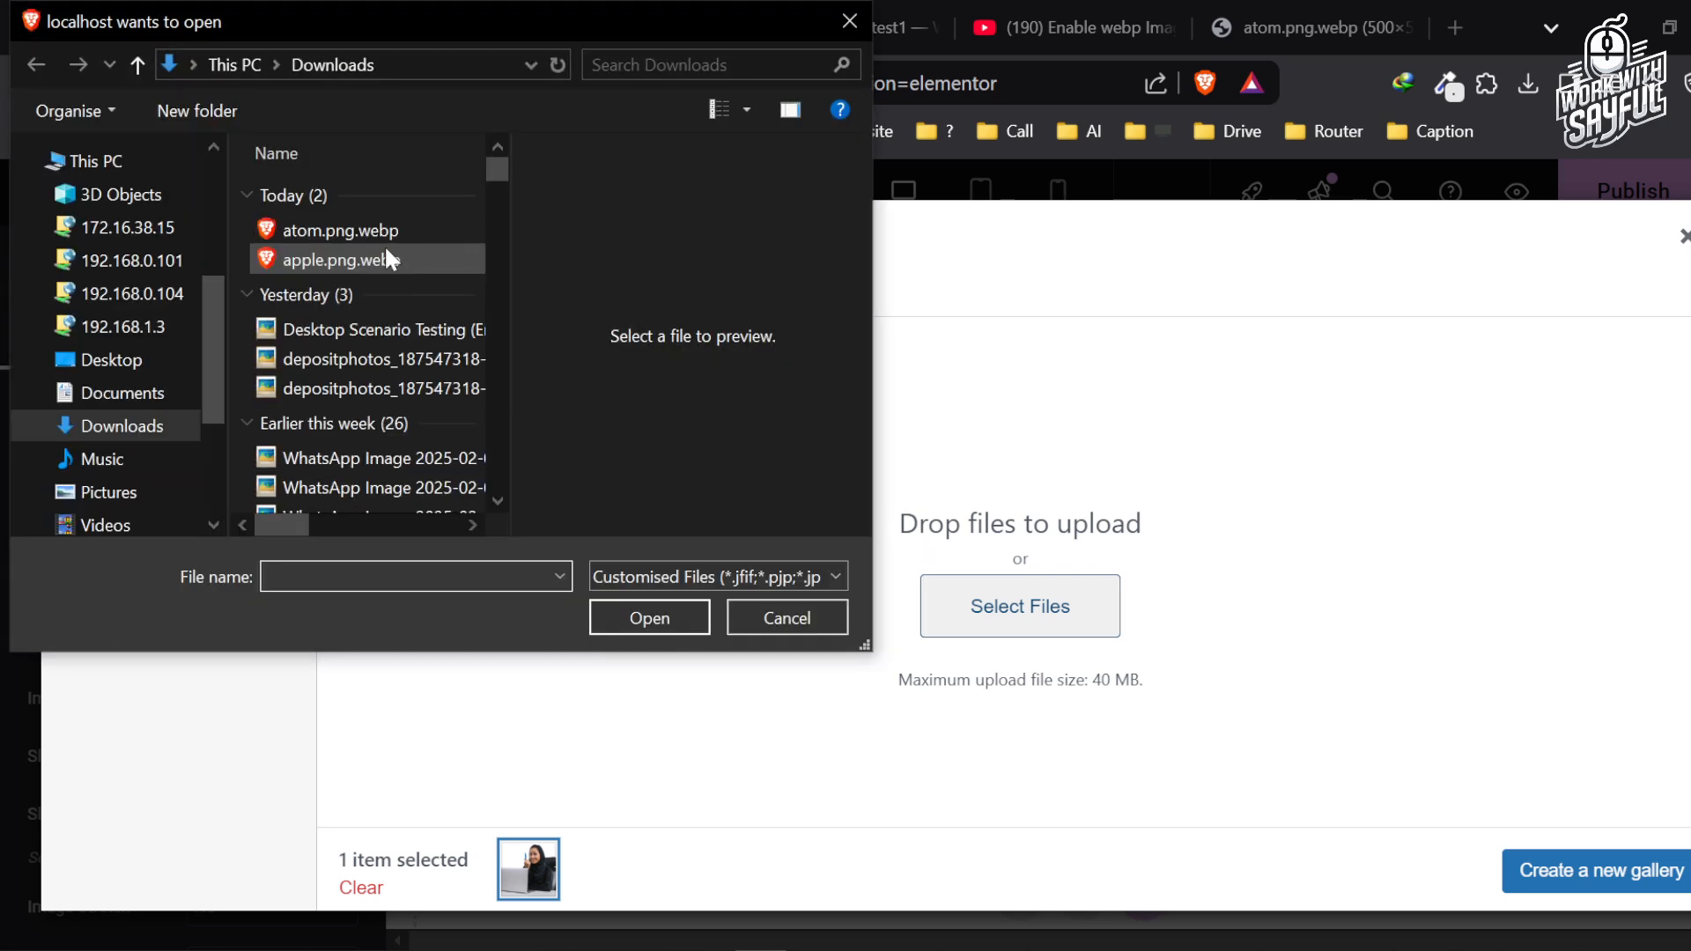
left_click(384, 250)
left_click(652, 618)
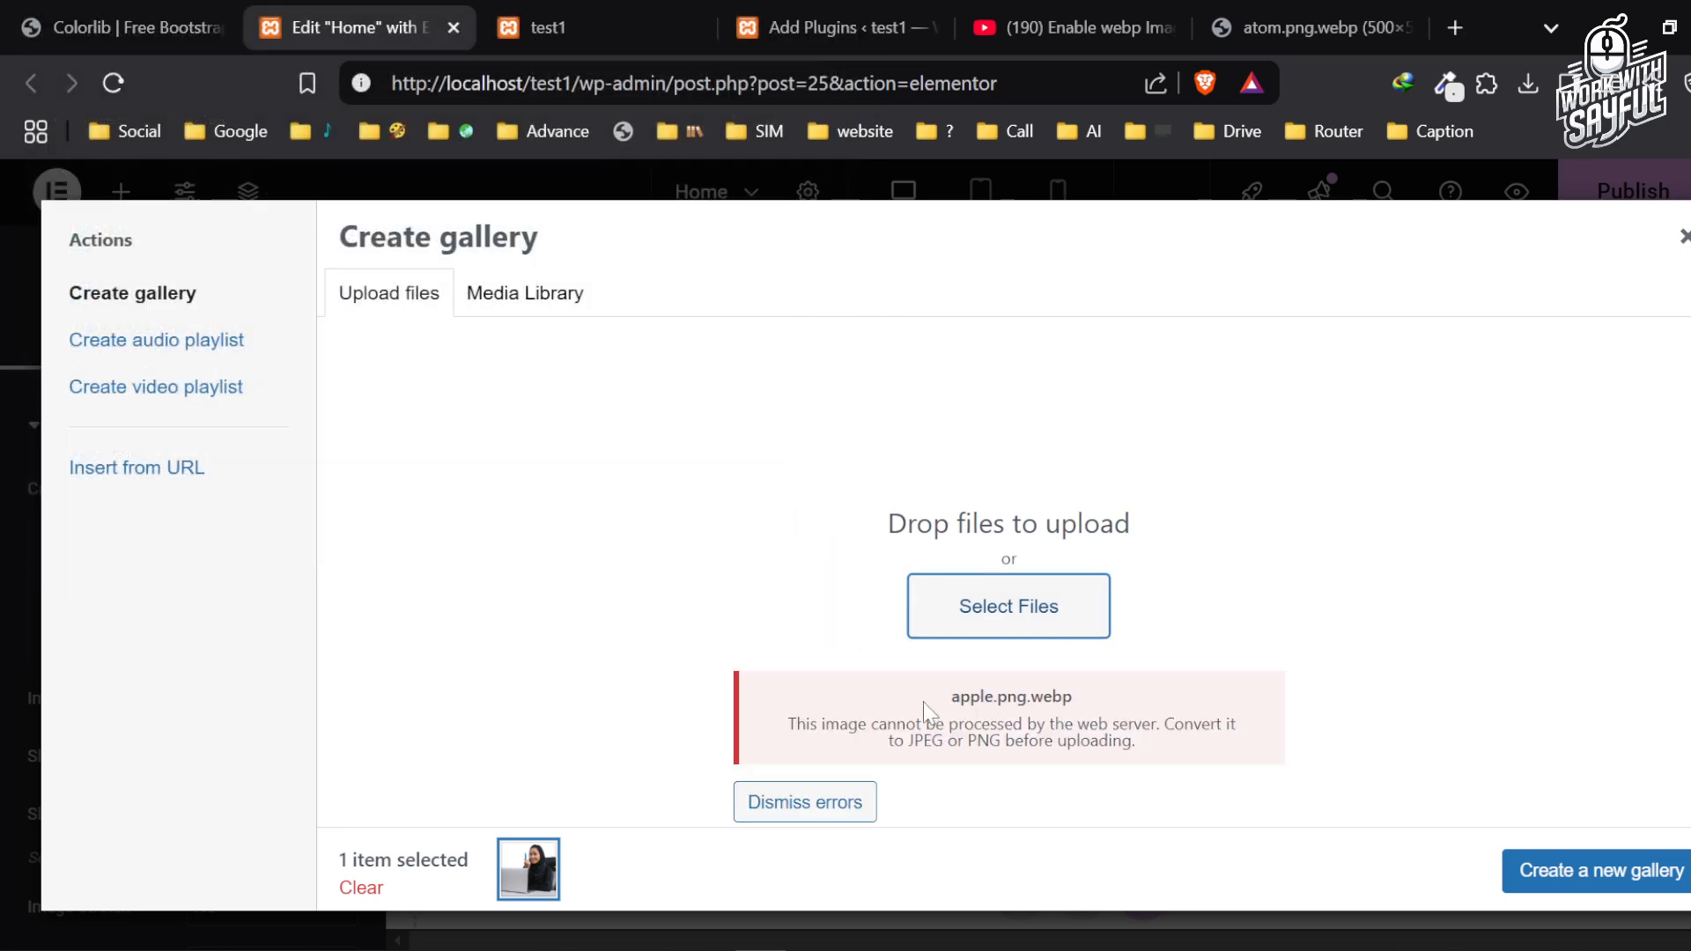
Step: Examine the upload error message for apple.png.webp in the Create gallery dialog
triple_click(1221, 707)
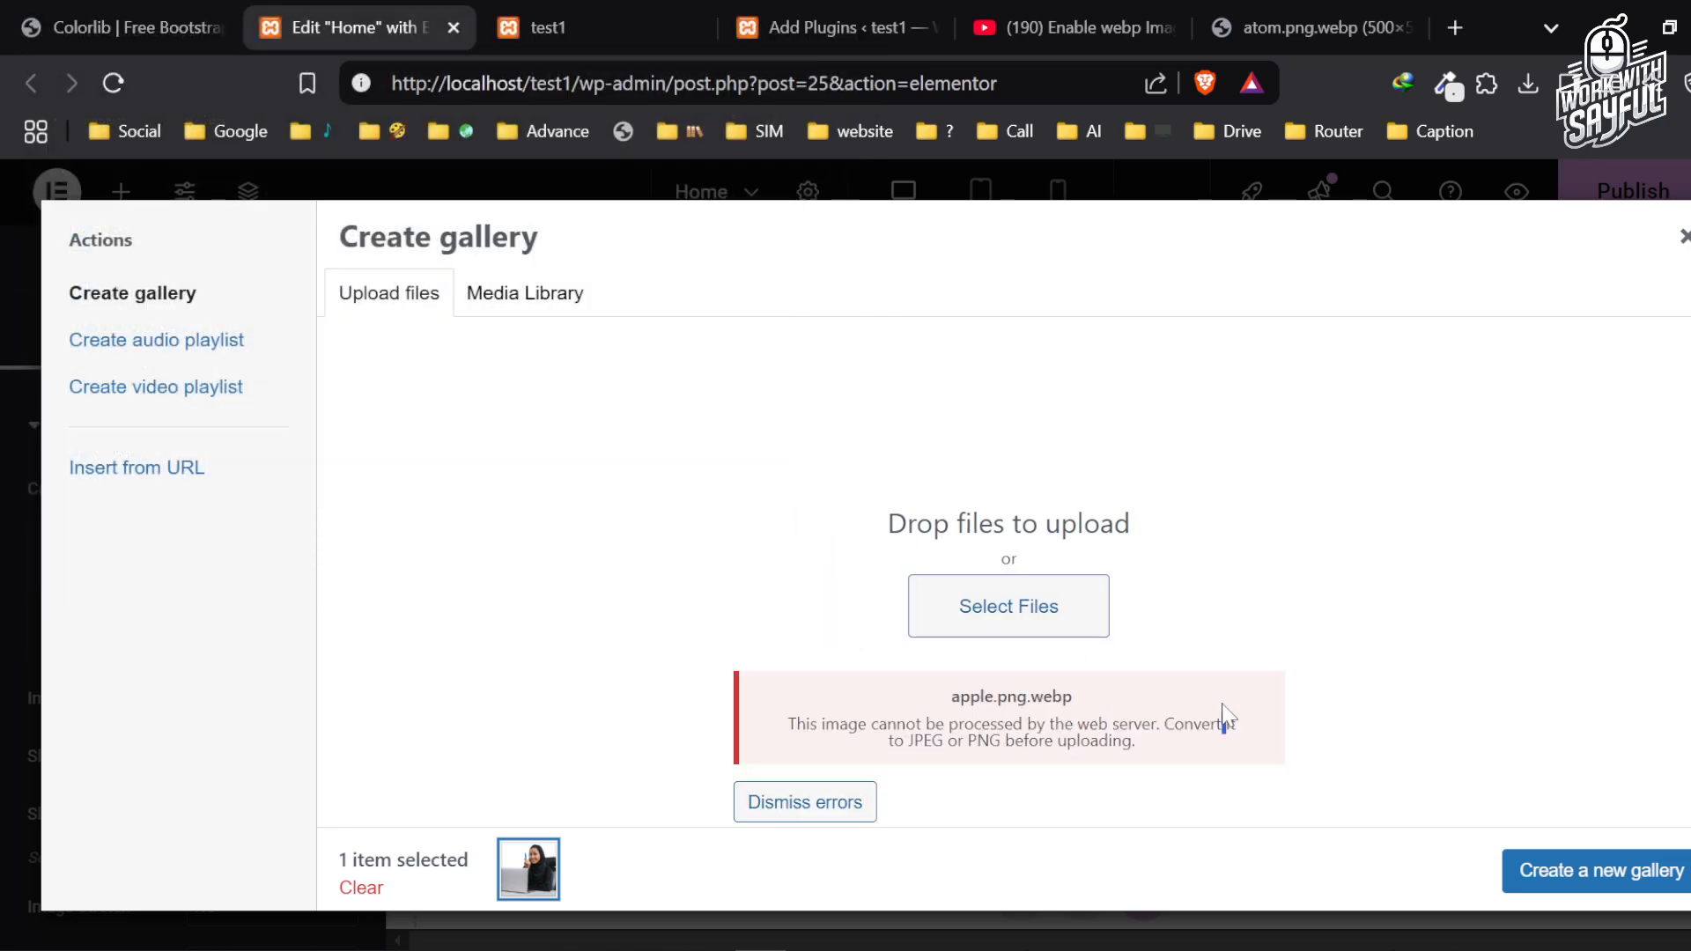
triple_click(1221, 708)
triple_click(1232, 698)
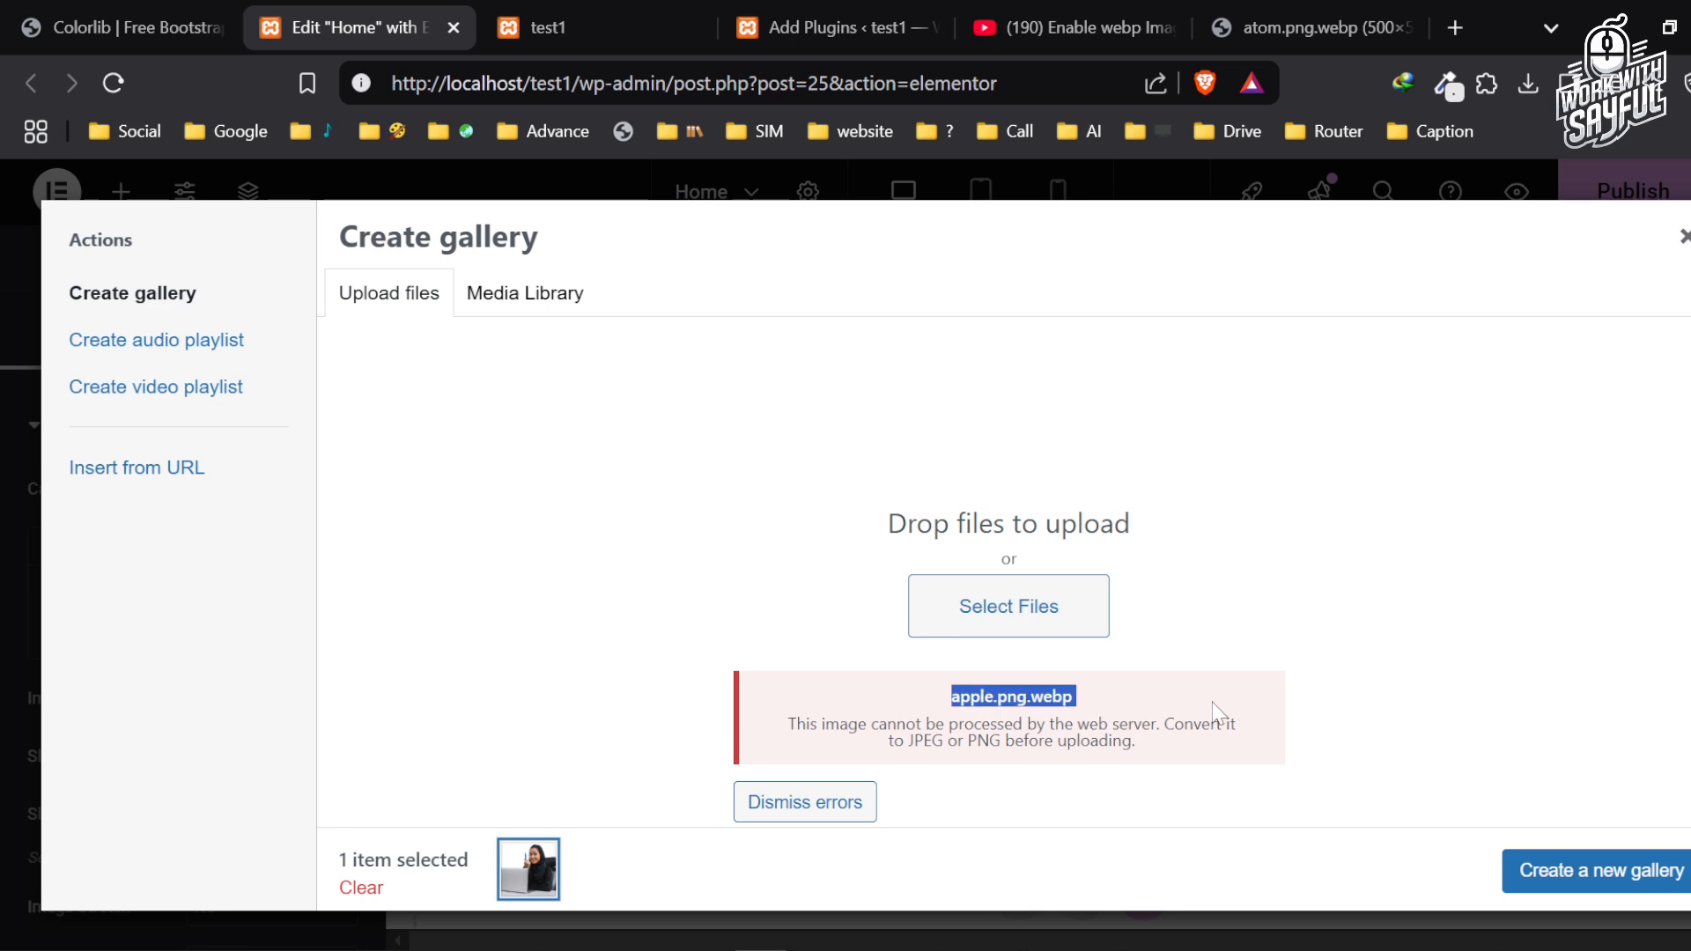
triple_click(1195, 710)
left_click(1197, 708)
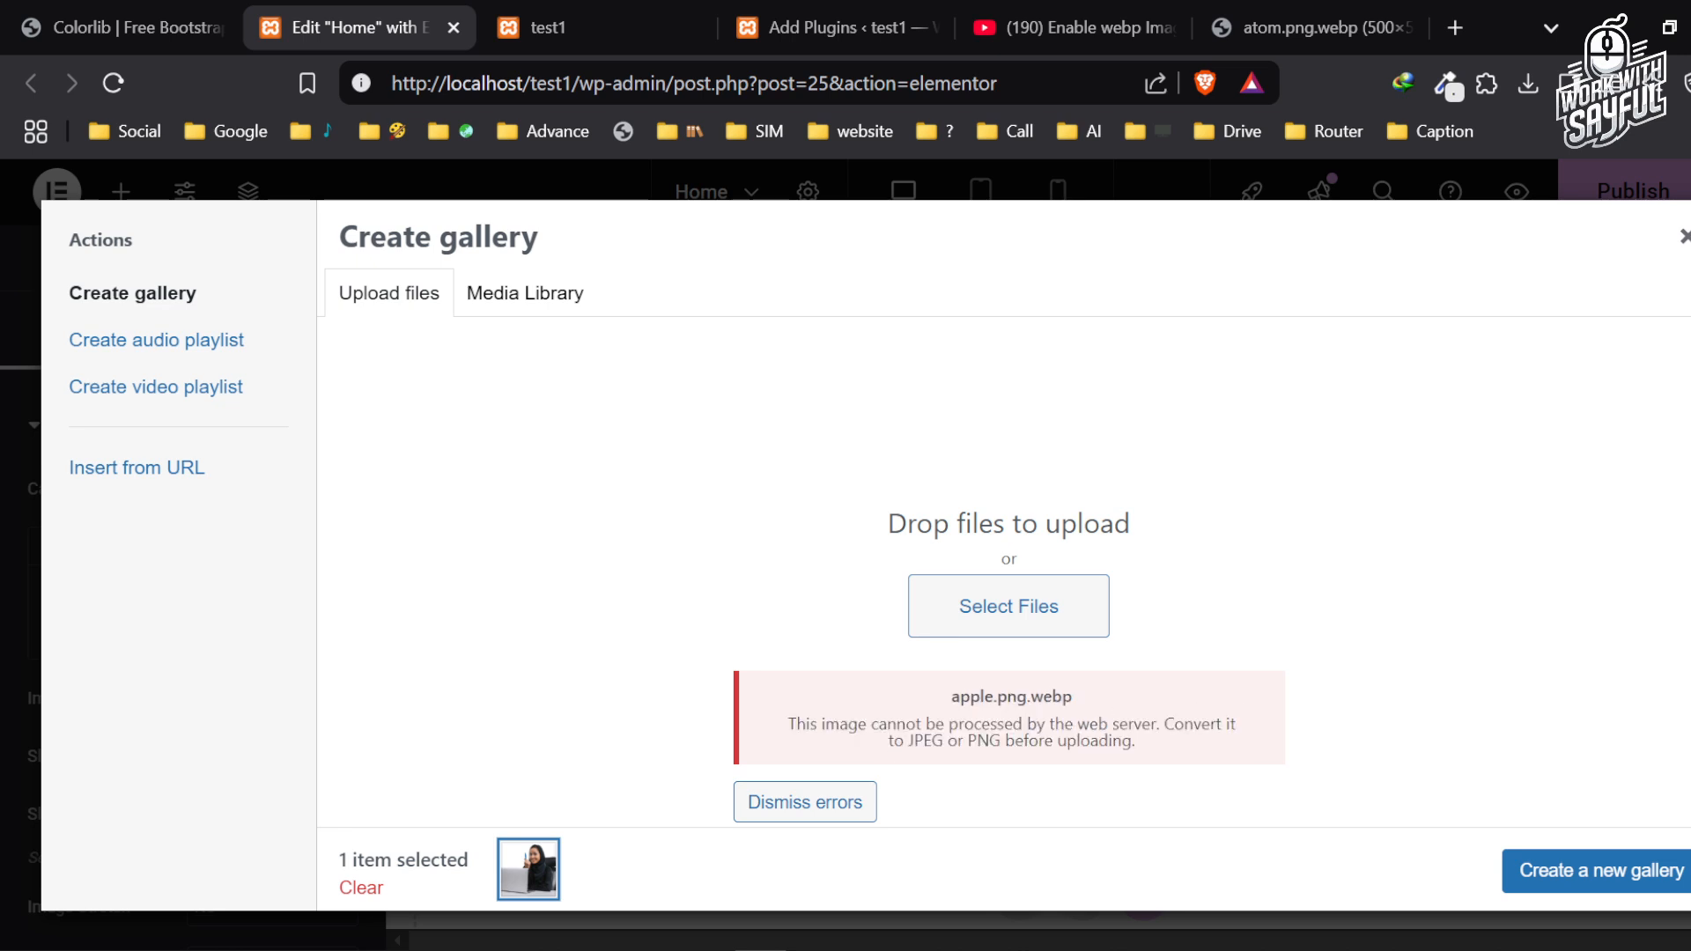
triple_click(1109, 693)
left_click(1109, 692)
triple_click(1173, 685)
left_click(1127, 700)
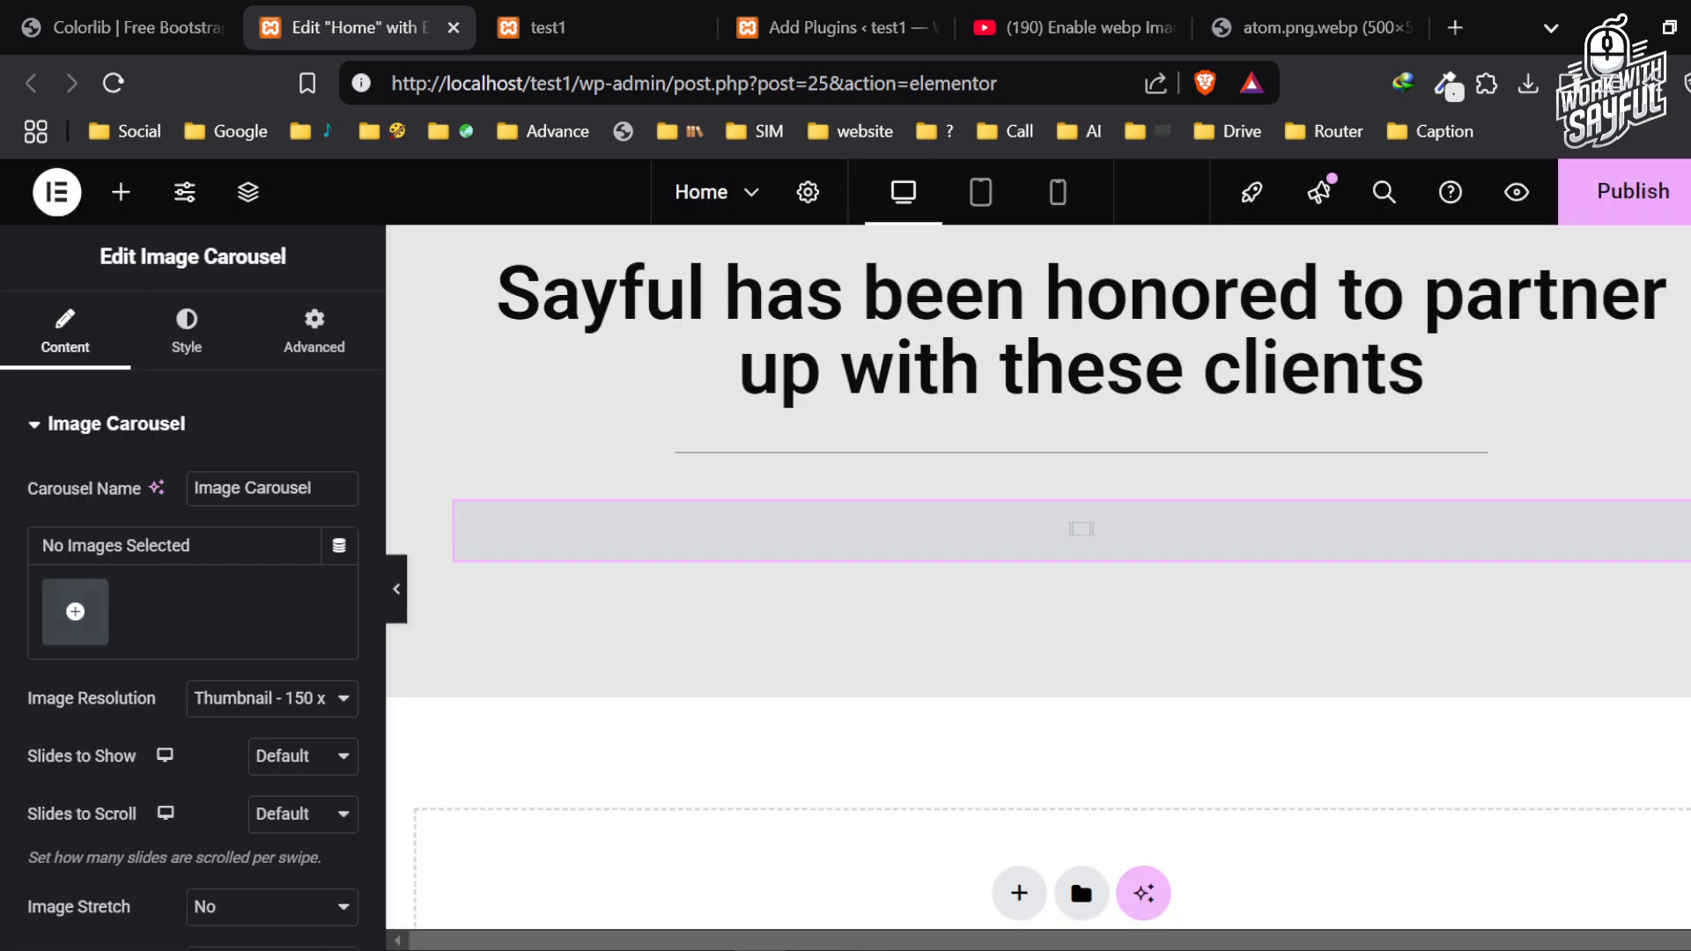
Step: Switch to the XAMPP Control Panel and open Apache's PHP (php.ini) configuration file in Notepad
left_click(868, 950)
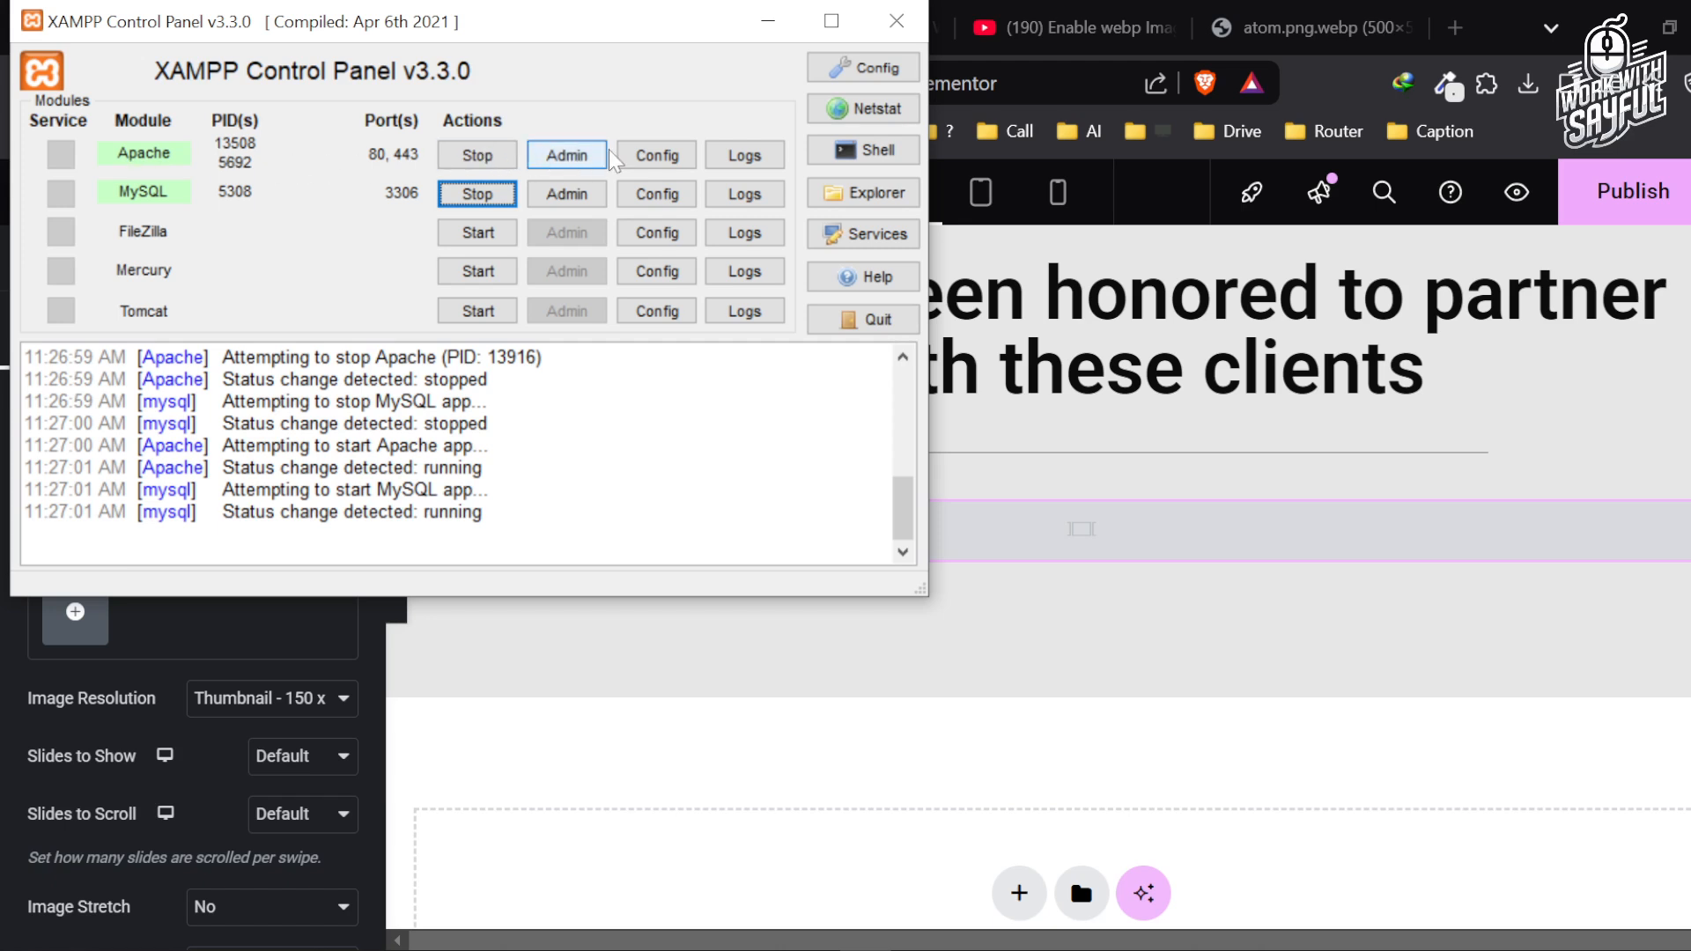
left_click(679, 166)
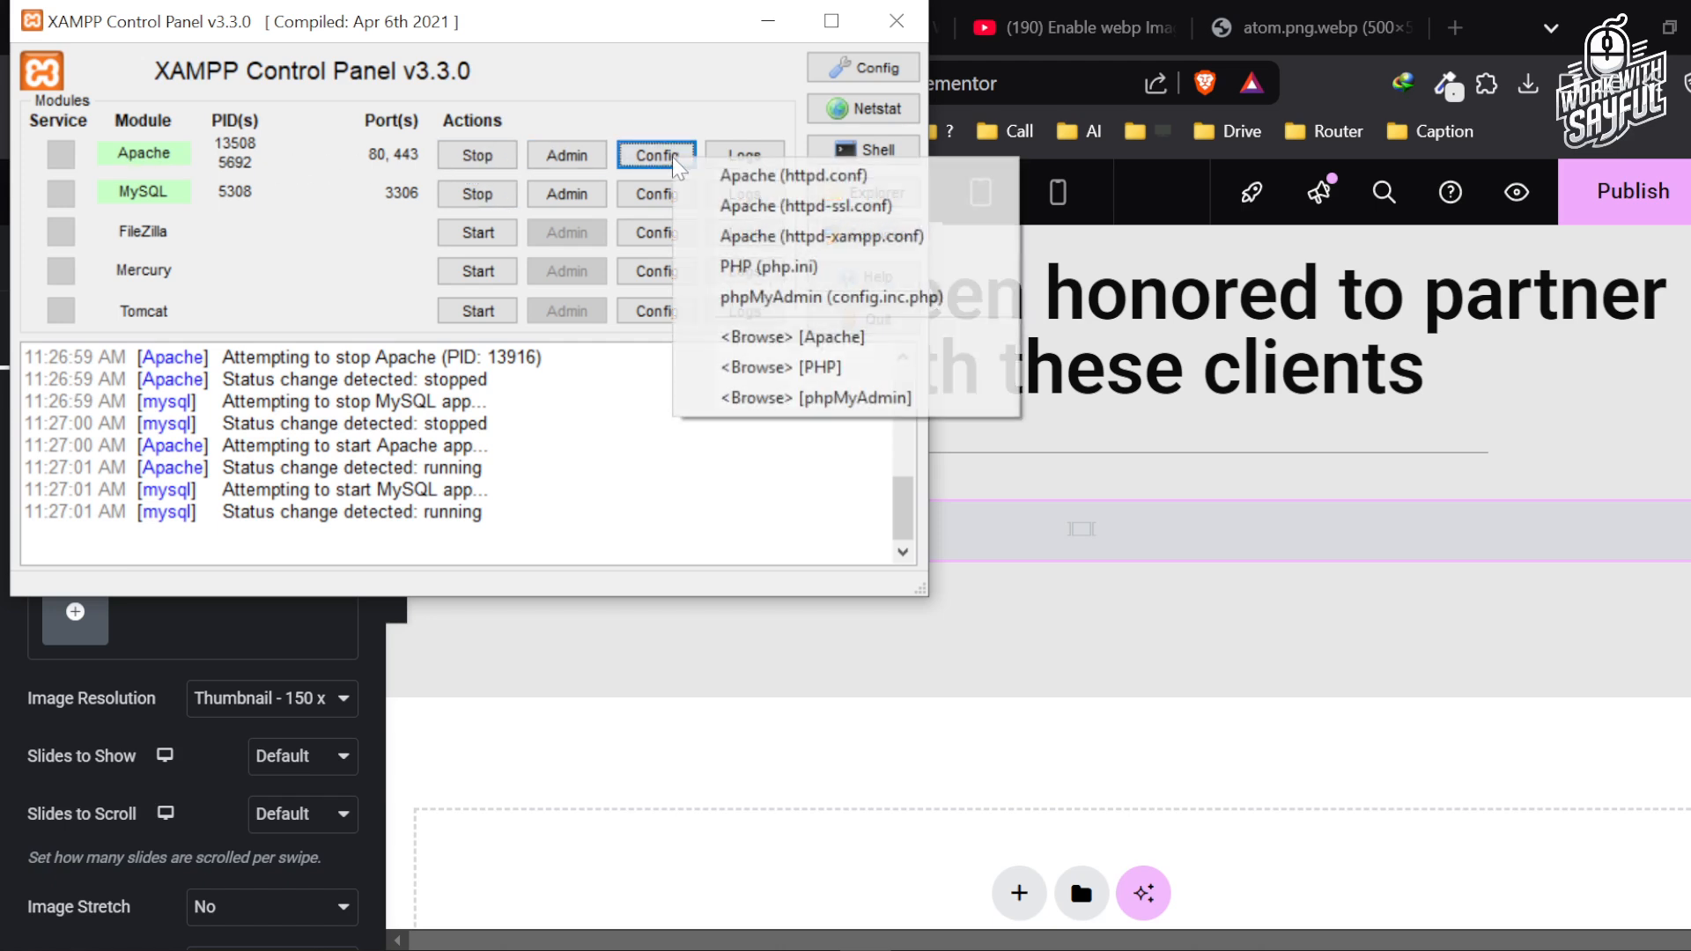
left_click(780, 267)
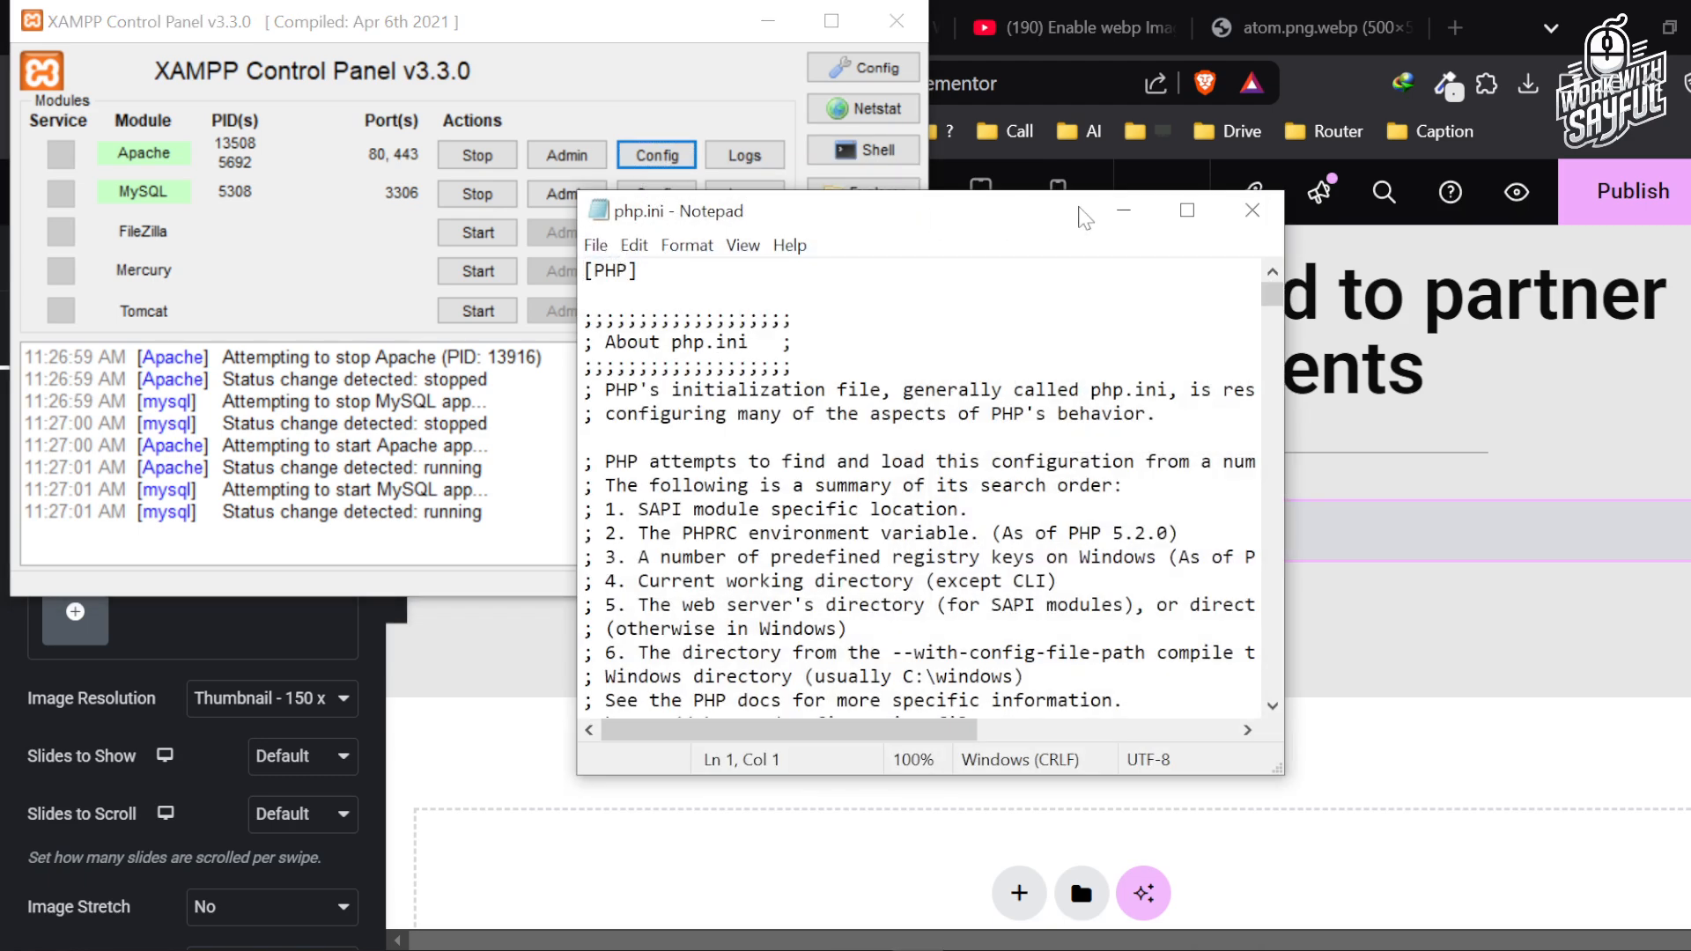
left_click(1252, 210)
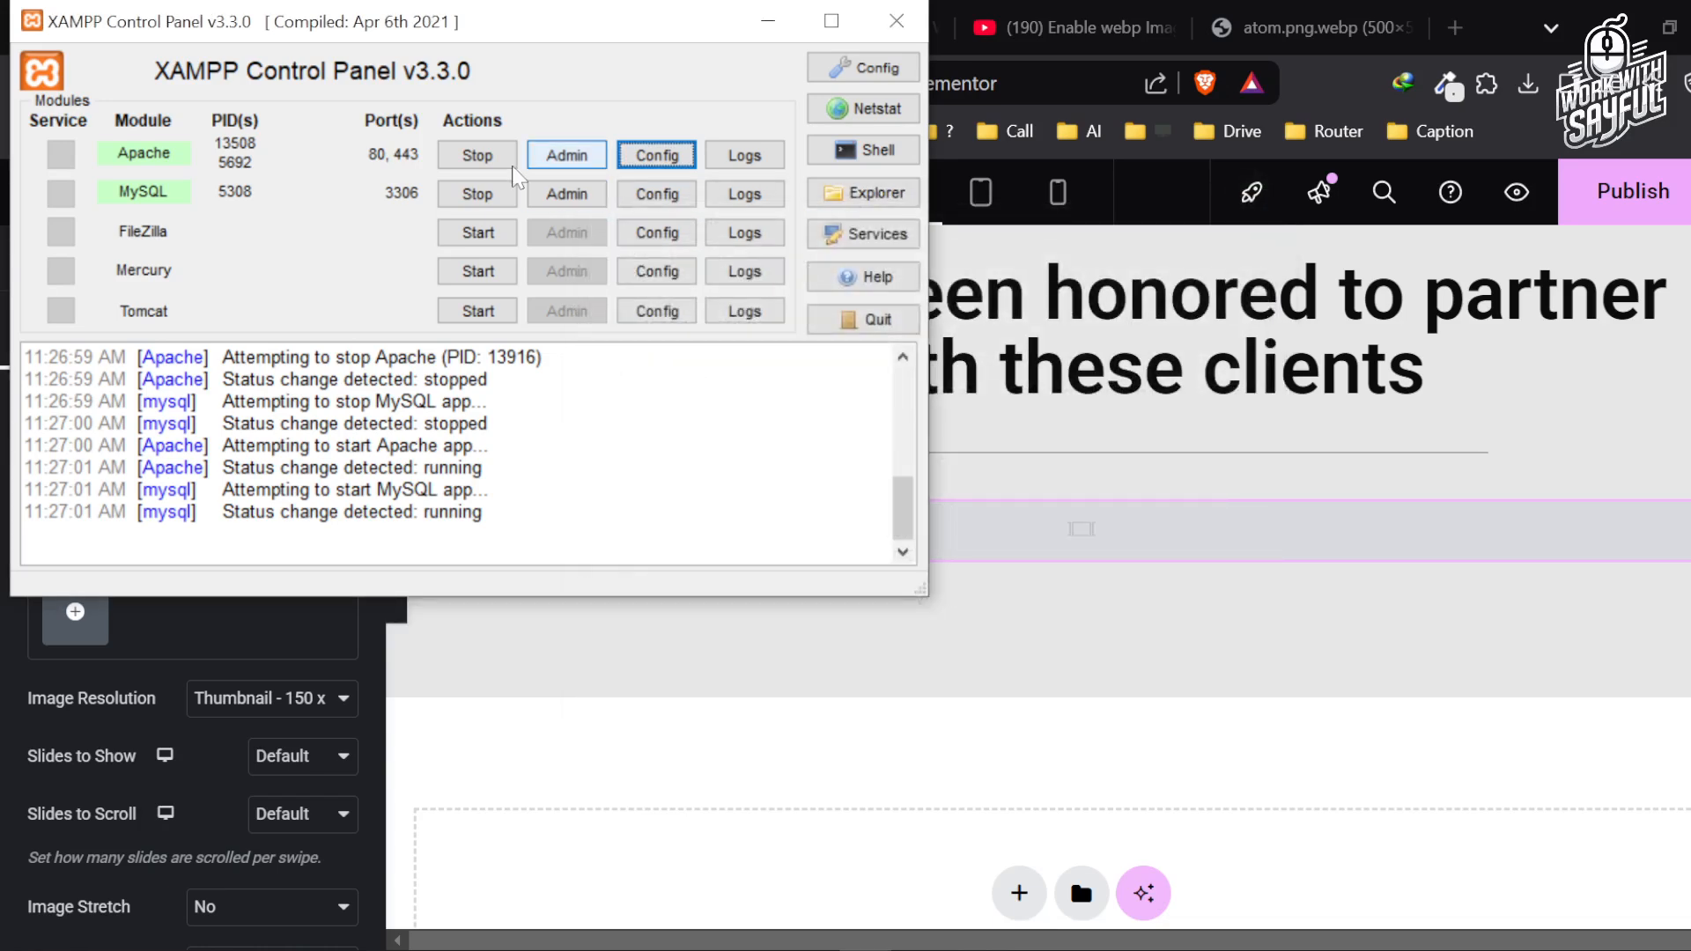
left_click(657, 155)
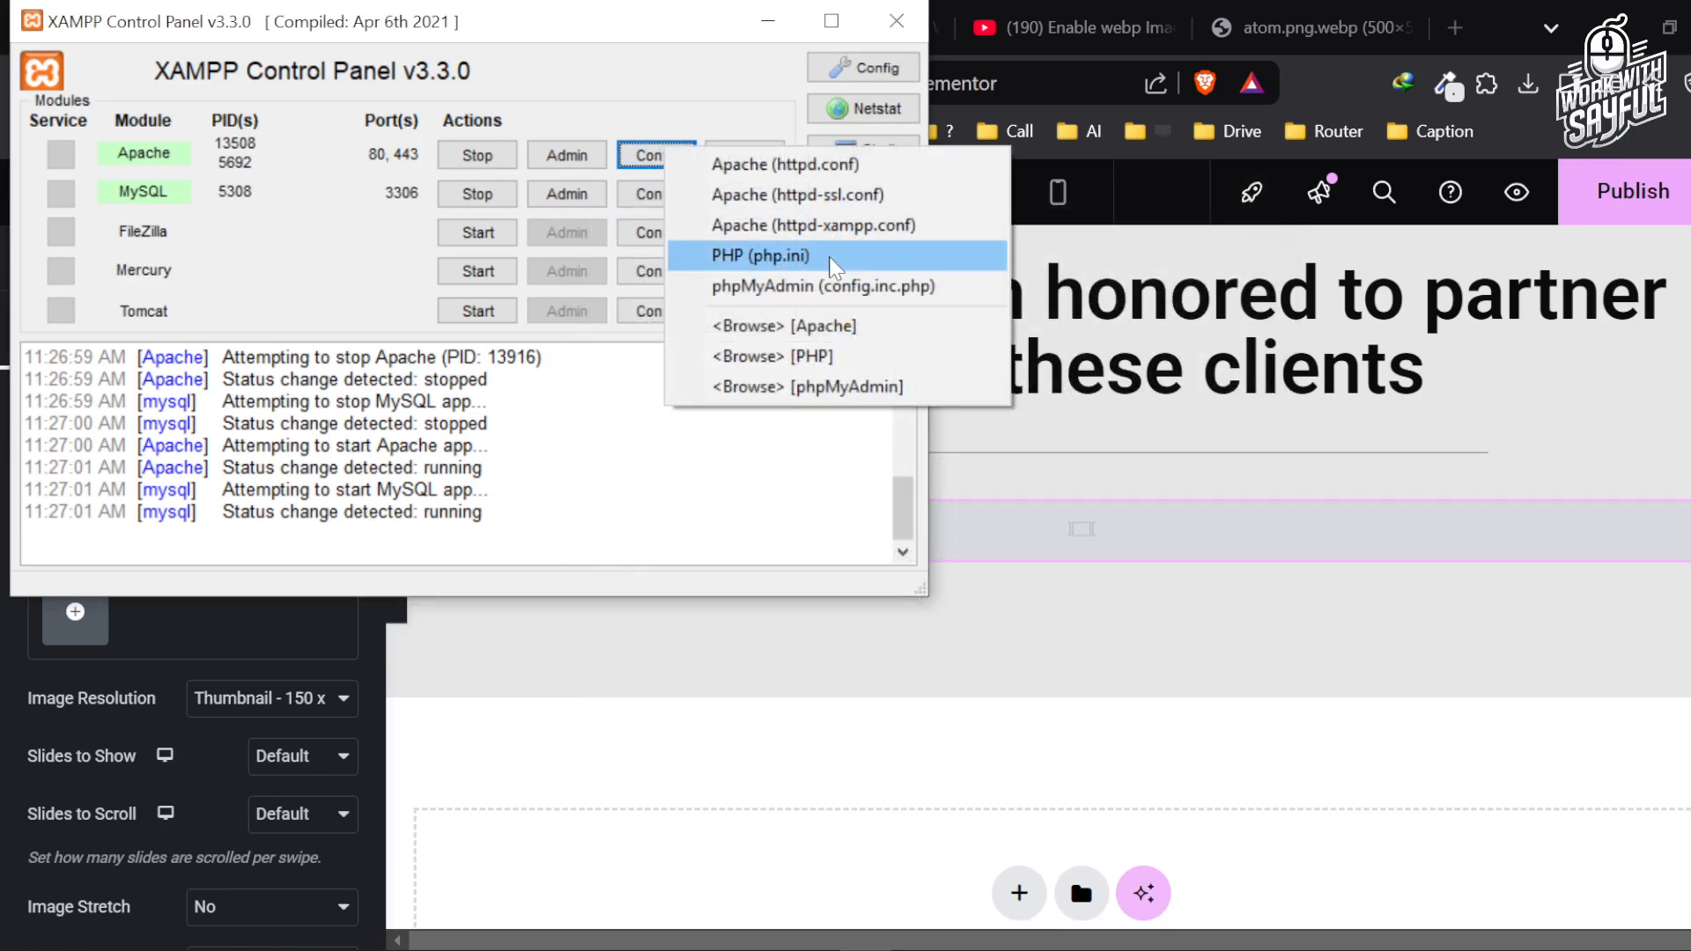
left_click(834, 265)
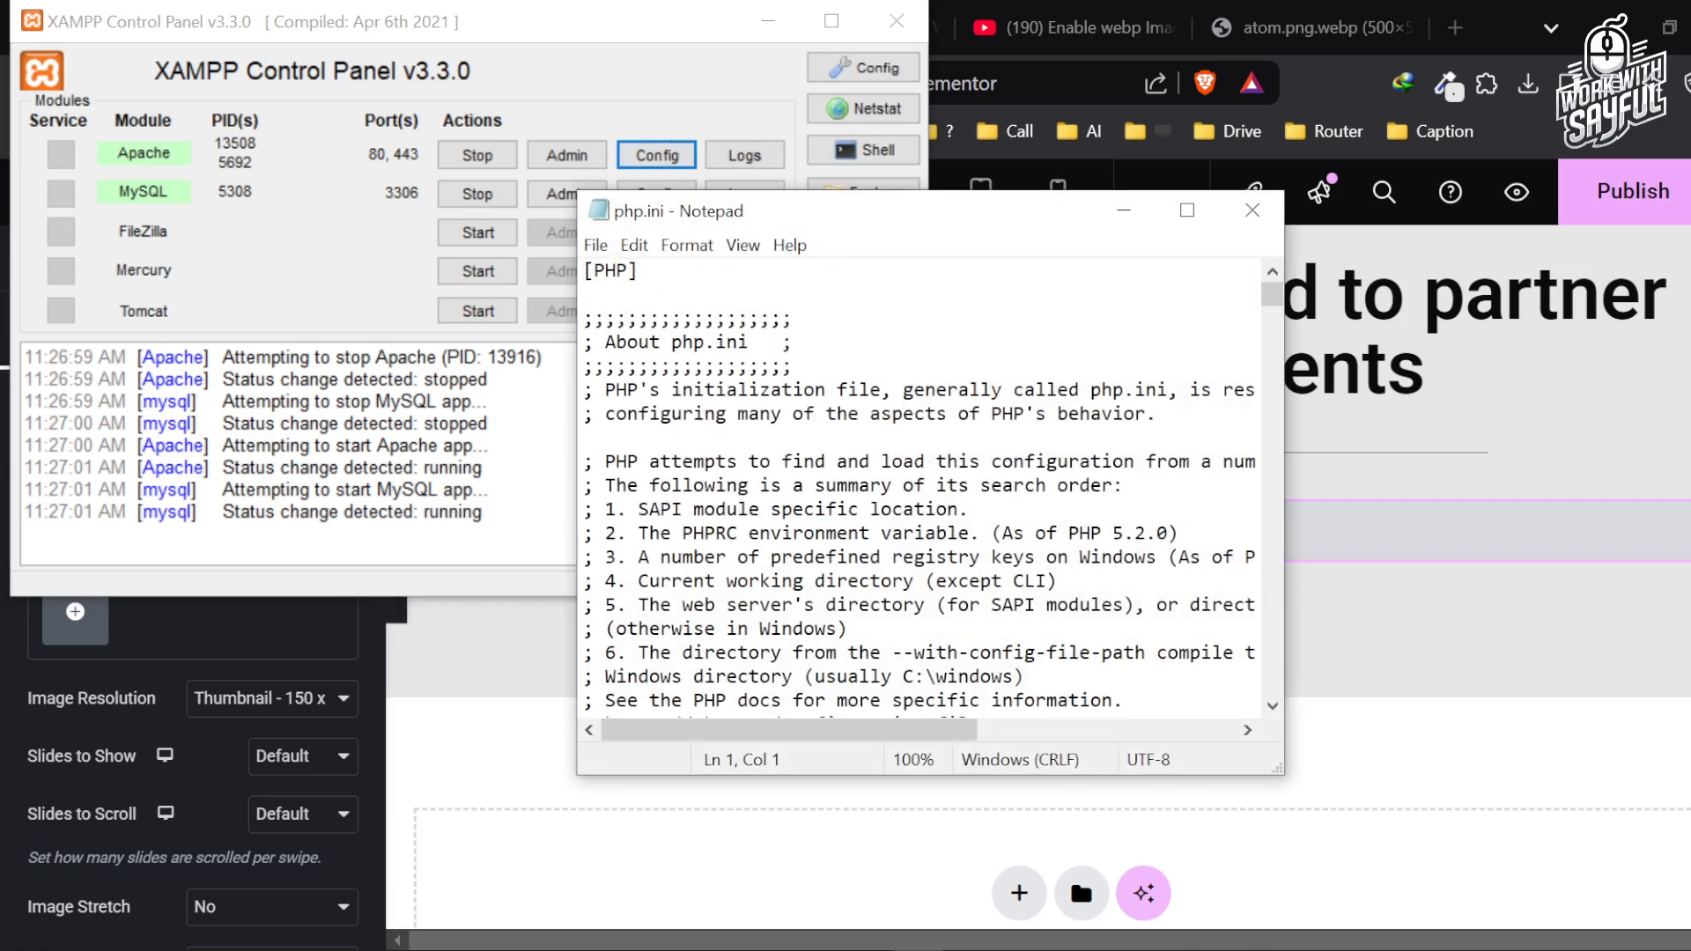
Step: Maximize the php.ini window and enlarge the text to 180% zoom at the start of the file
scroll(931, 486, "down", 12)
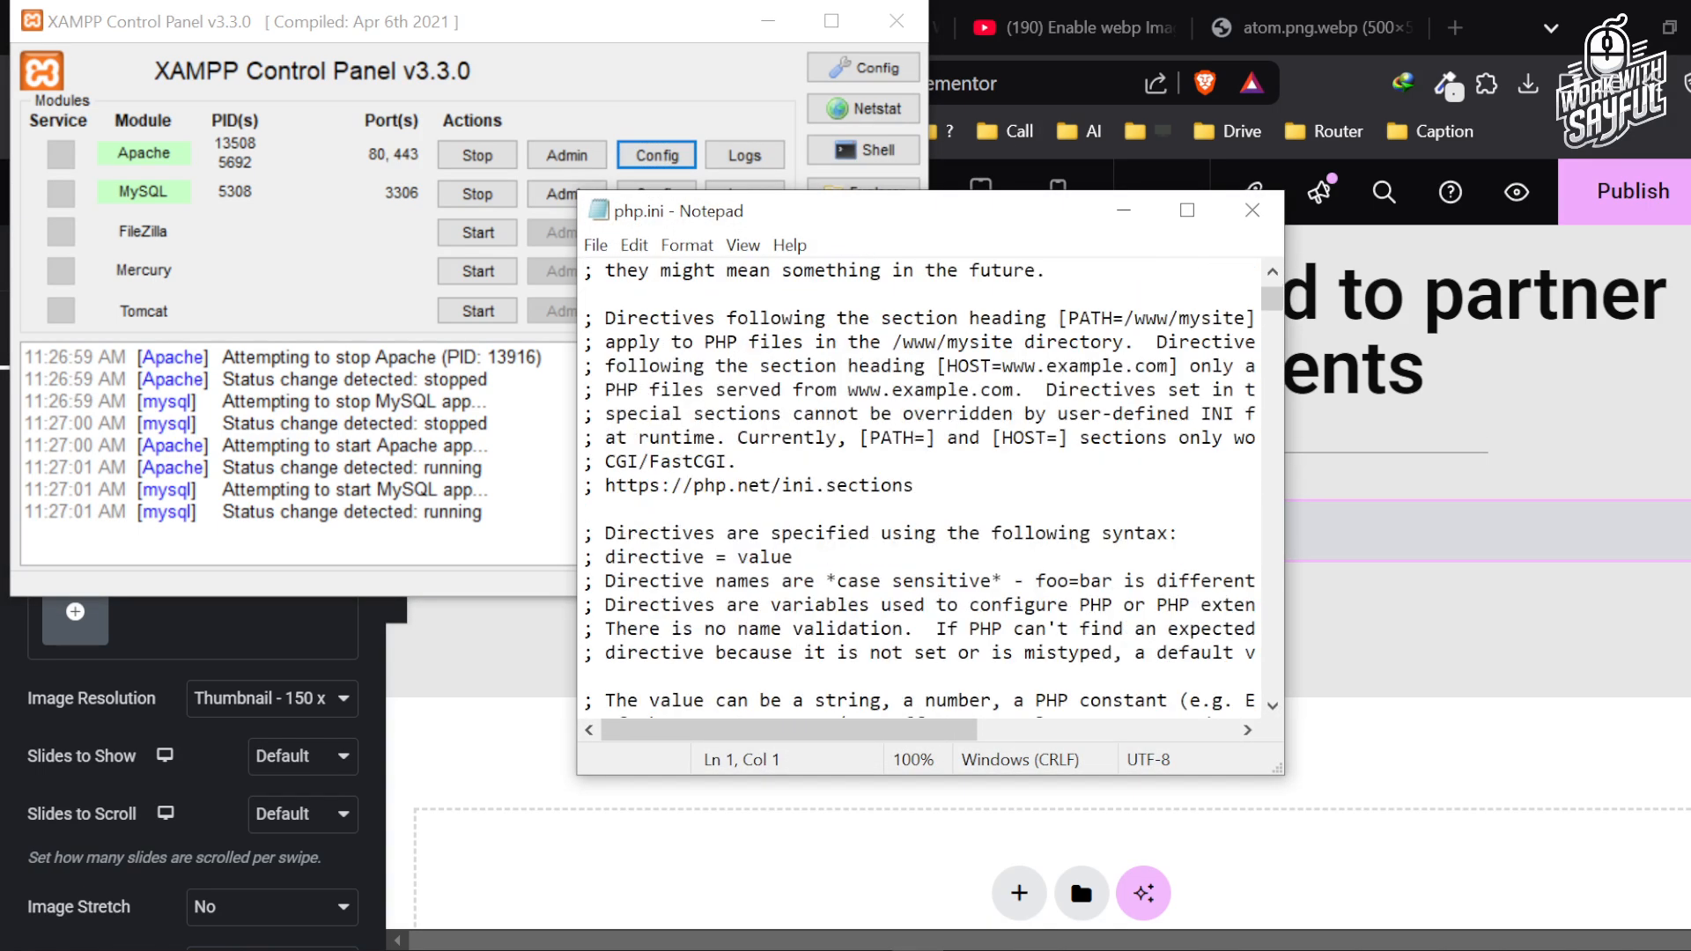
scroll(931, 486, "down", 2)
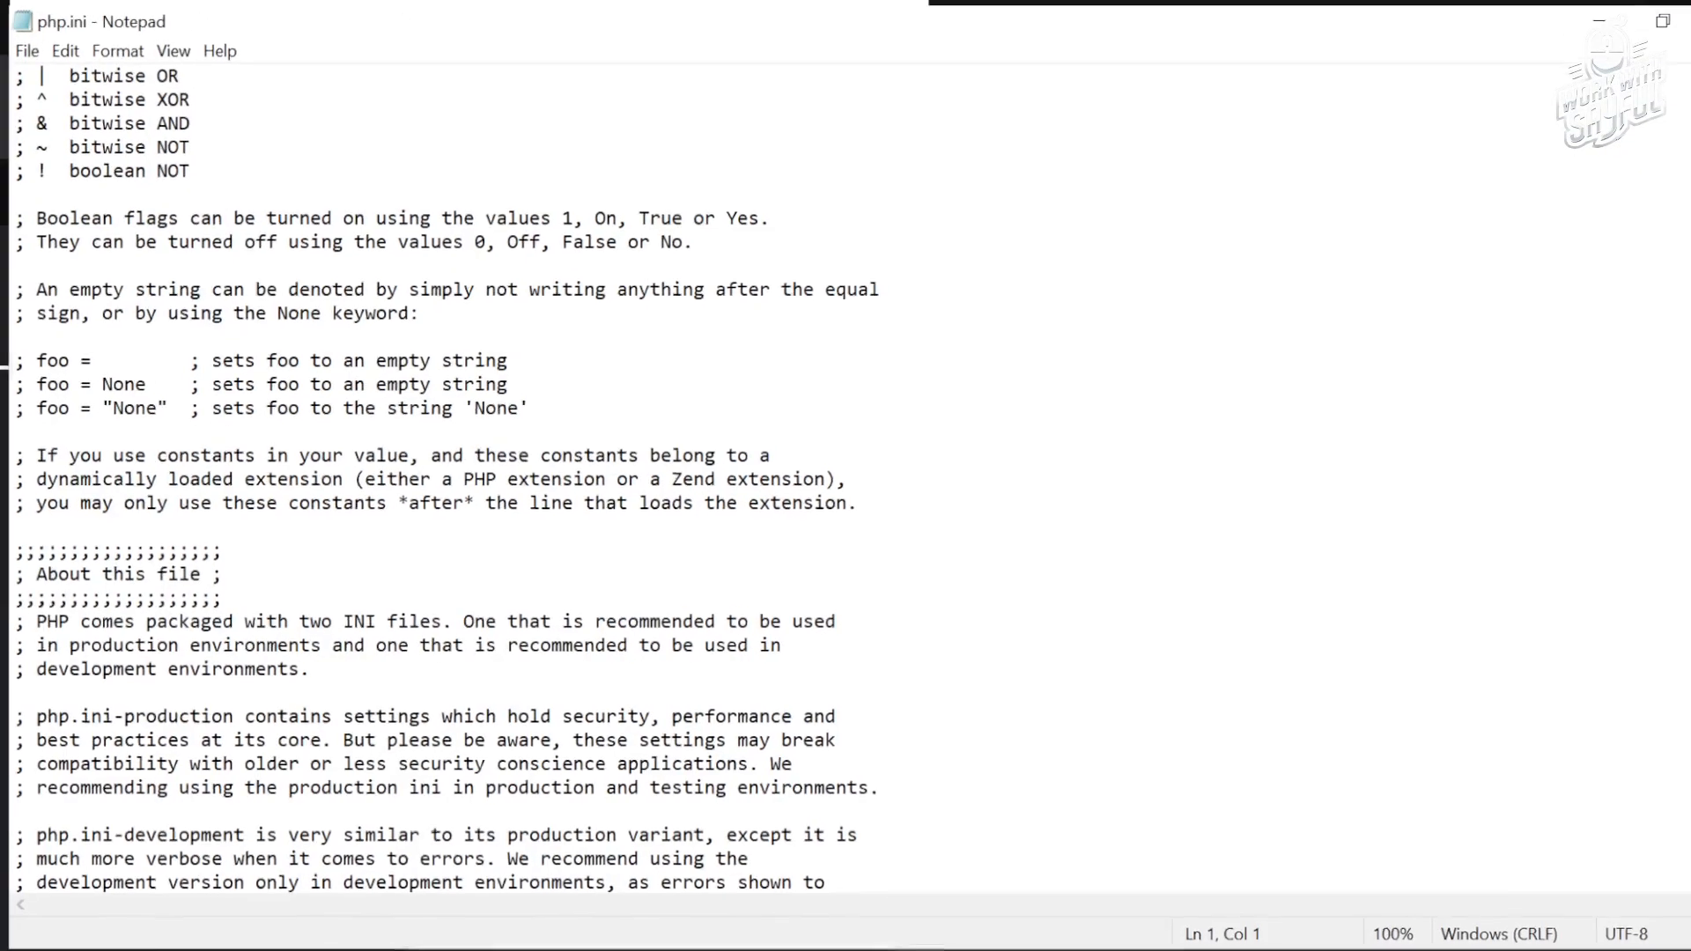
left_click(1188, 209)
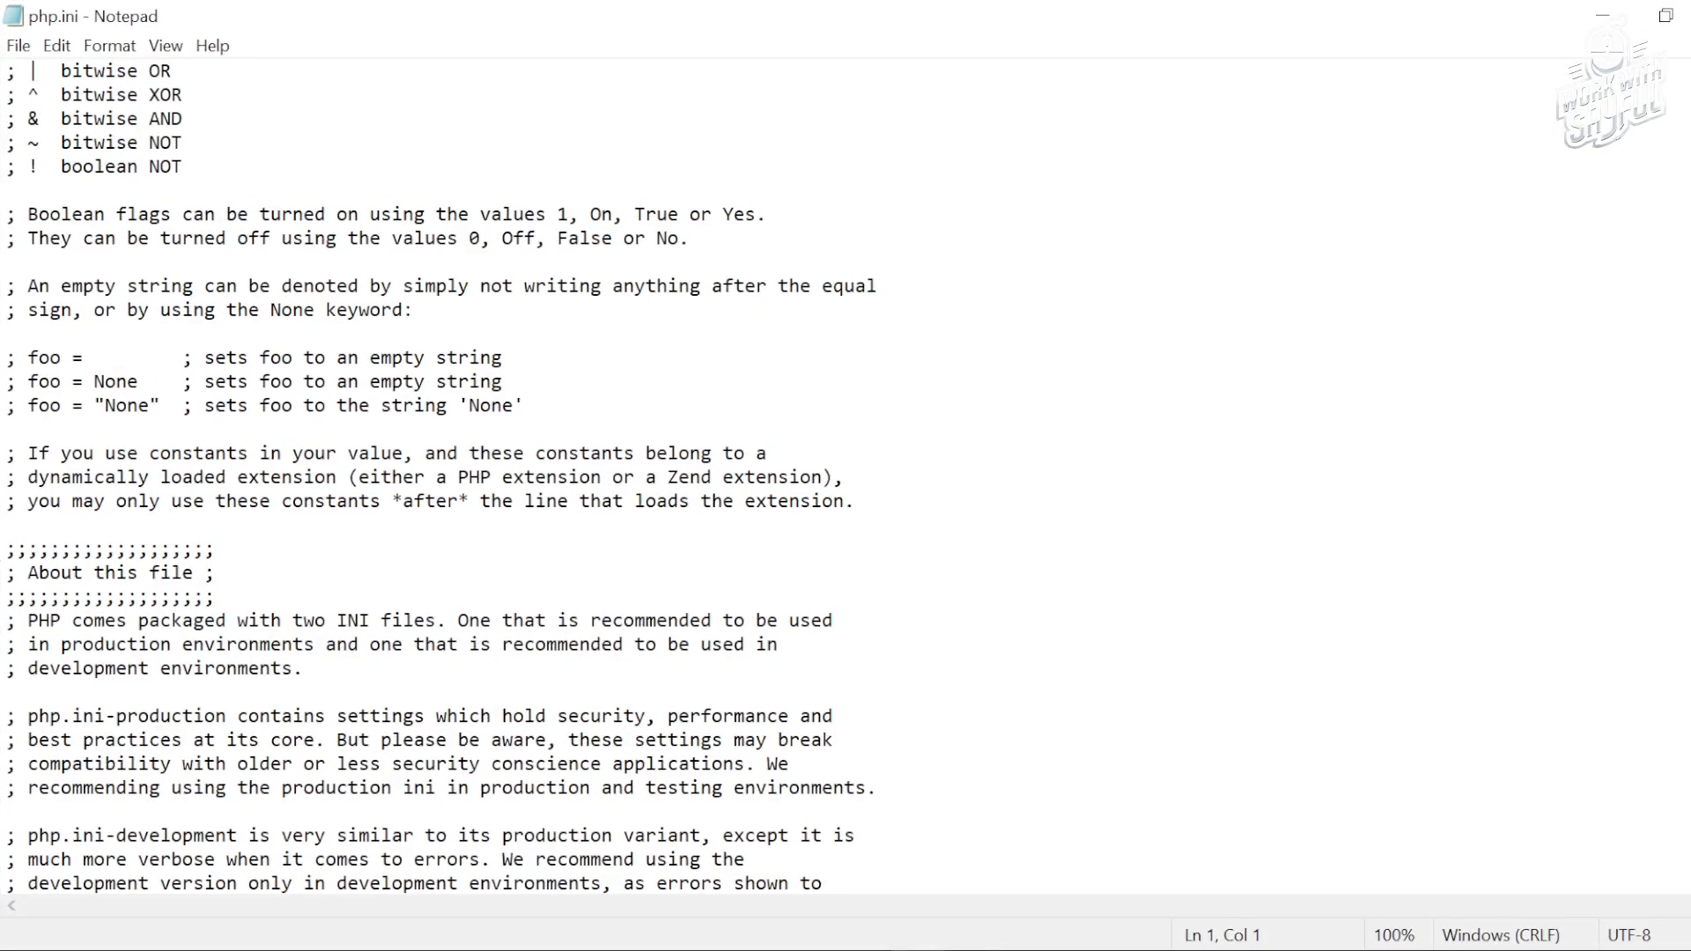
scroll(1187, 211, "up", 1)
scroll(452, 478, "up", 15)
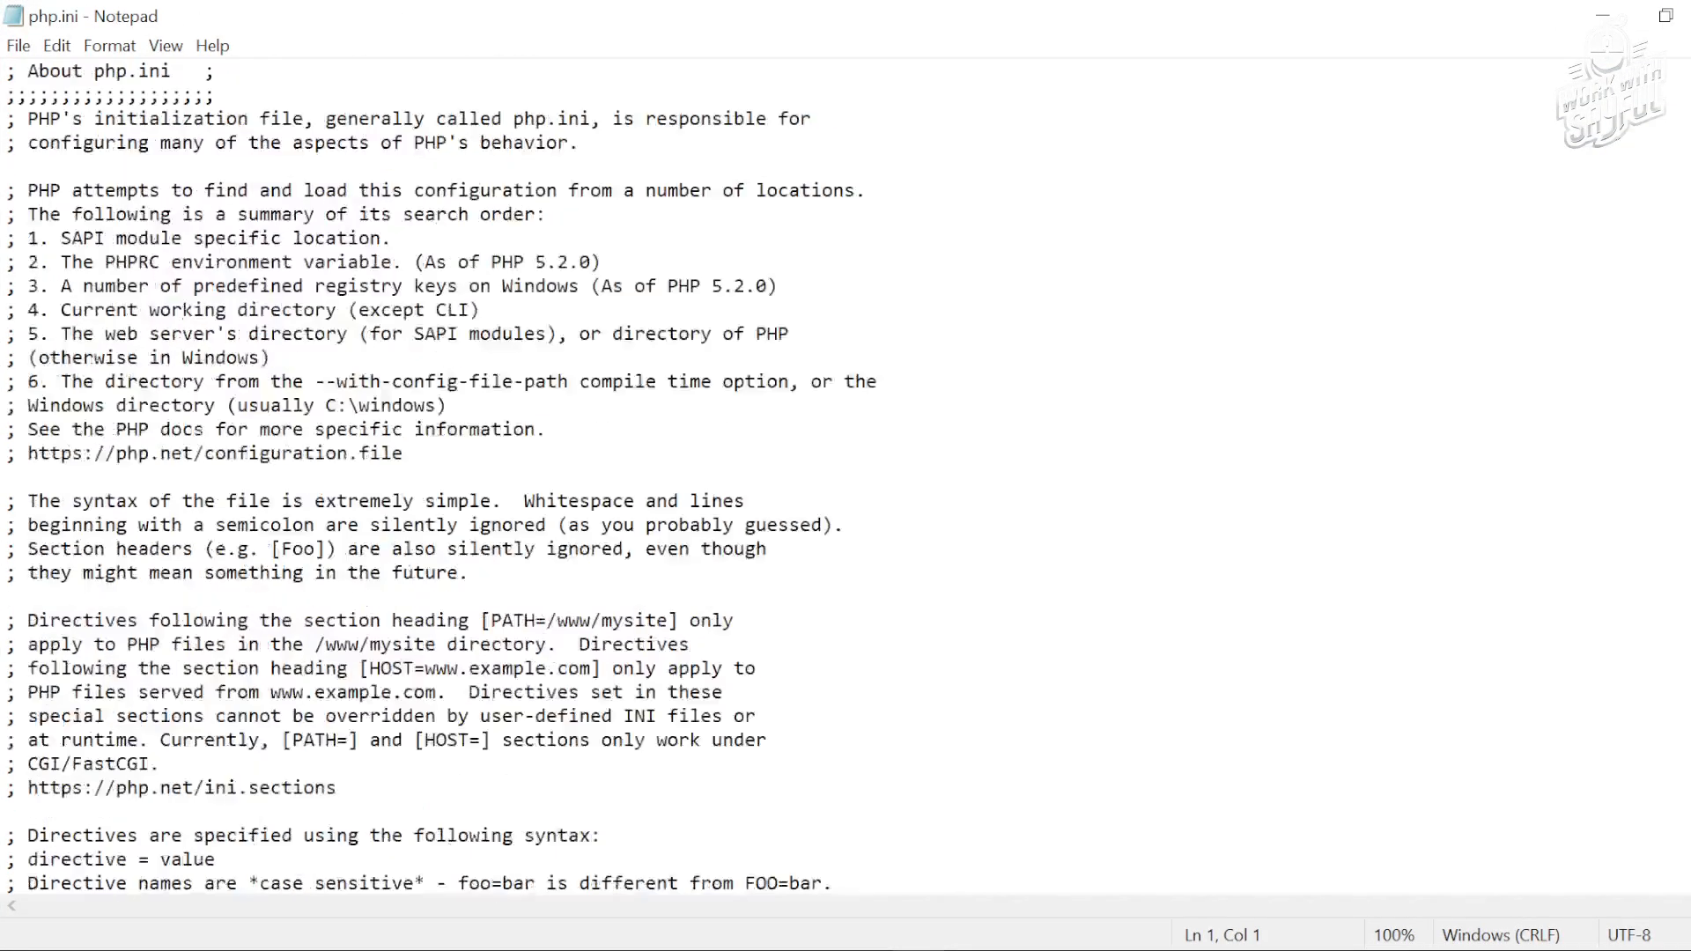
scroll(845, 476, "down", 1)
scroll(845, 475, "up", 9)
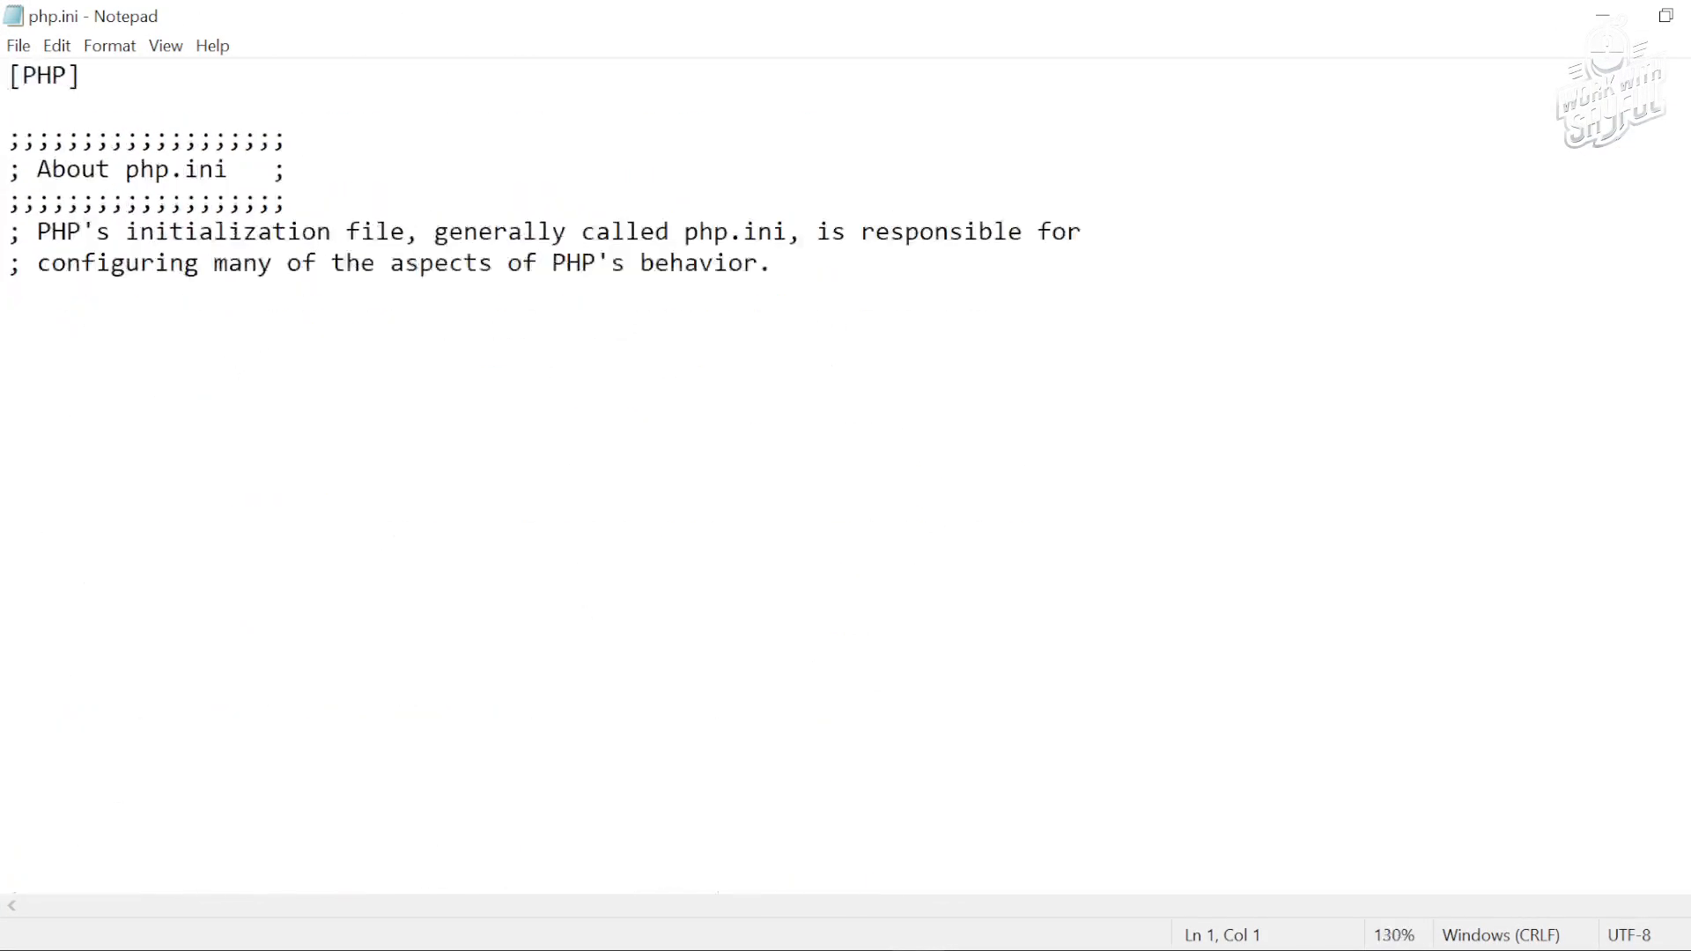
left_click(577, 427)
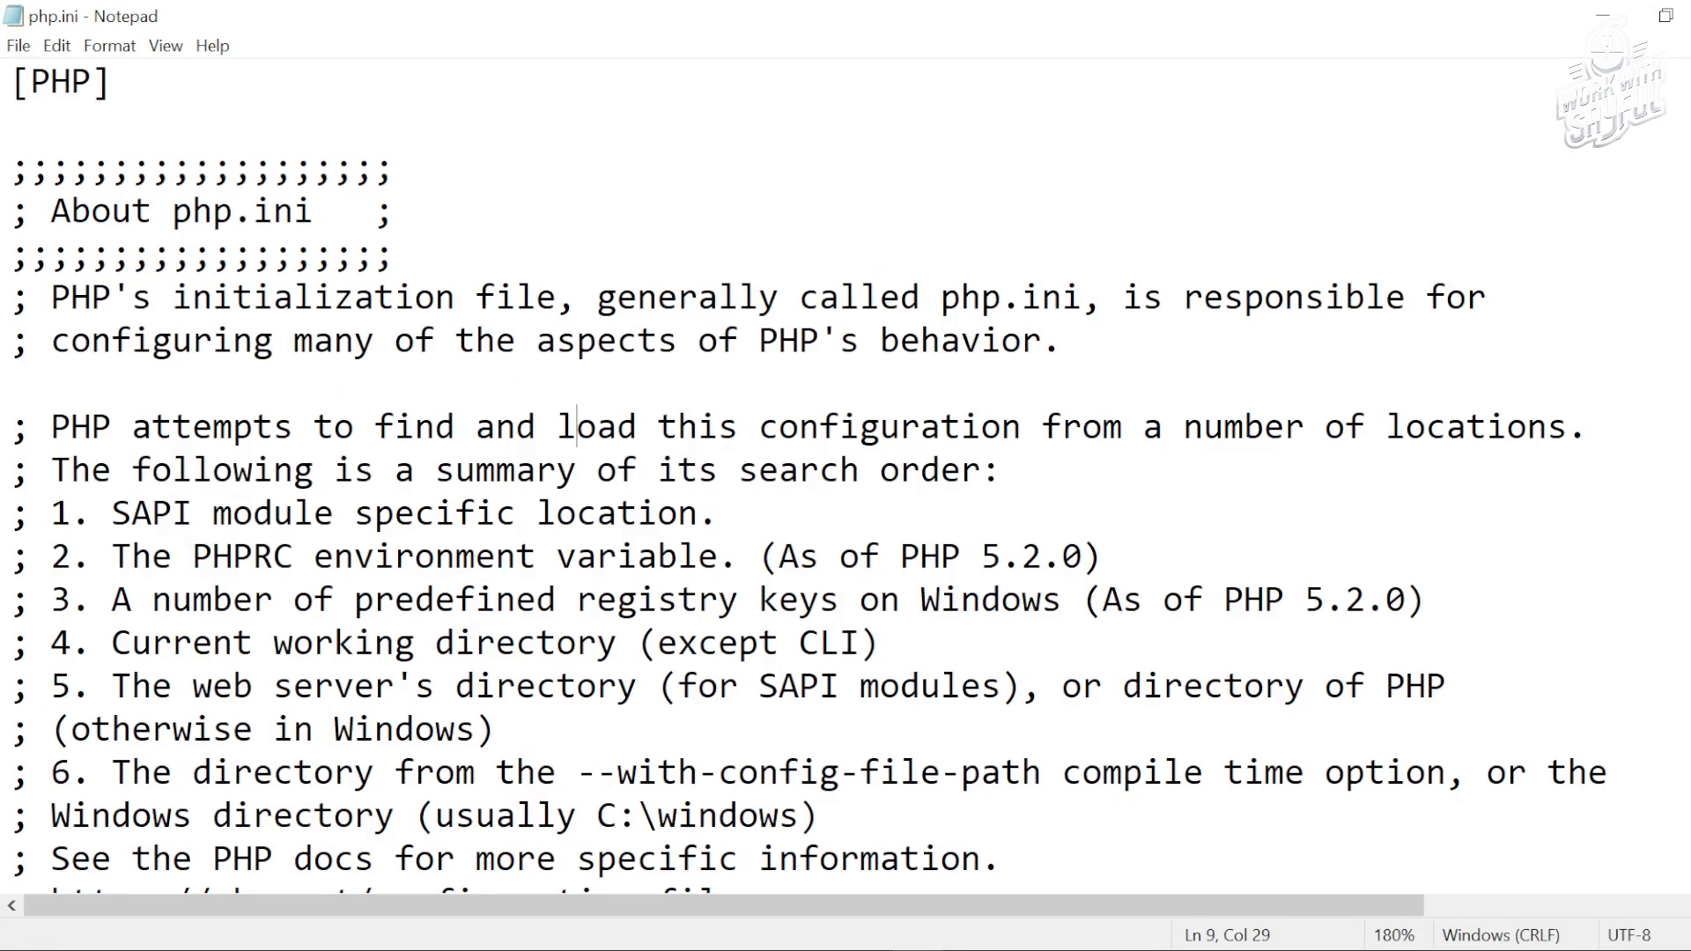
Step: Find the text extension=gd in php.ini by searching downward from the start of the file
left_click(54, 46)
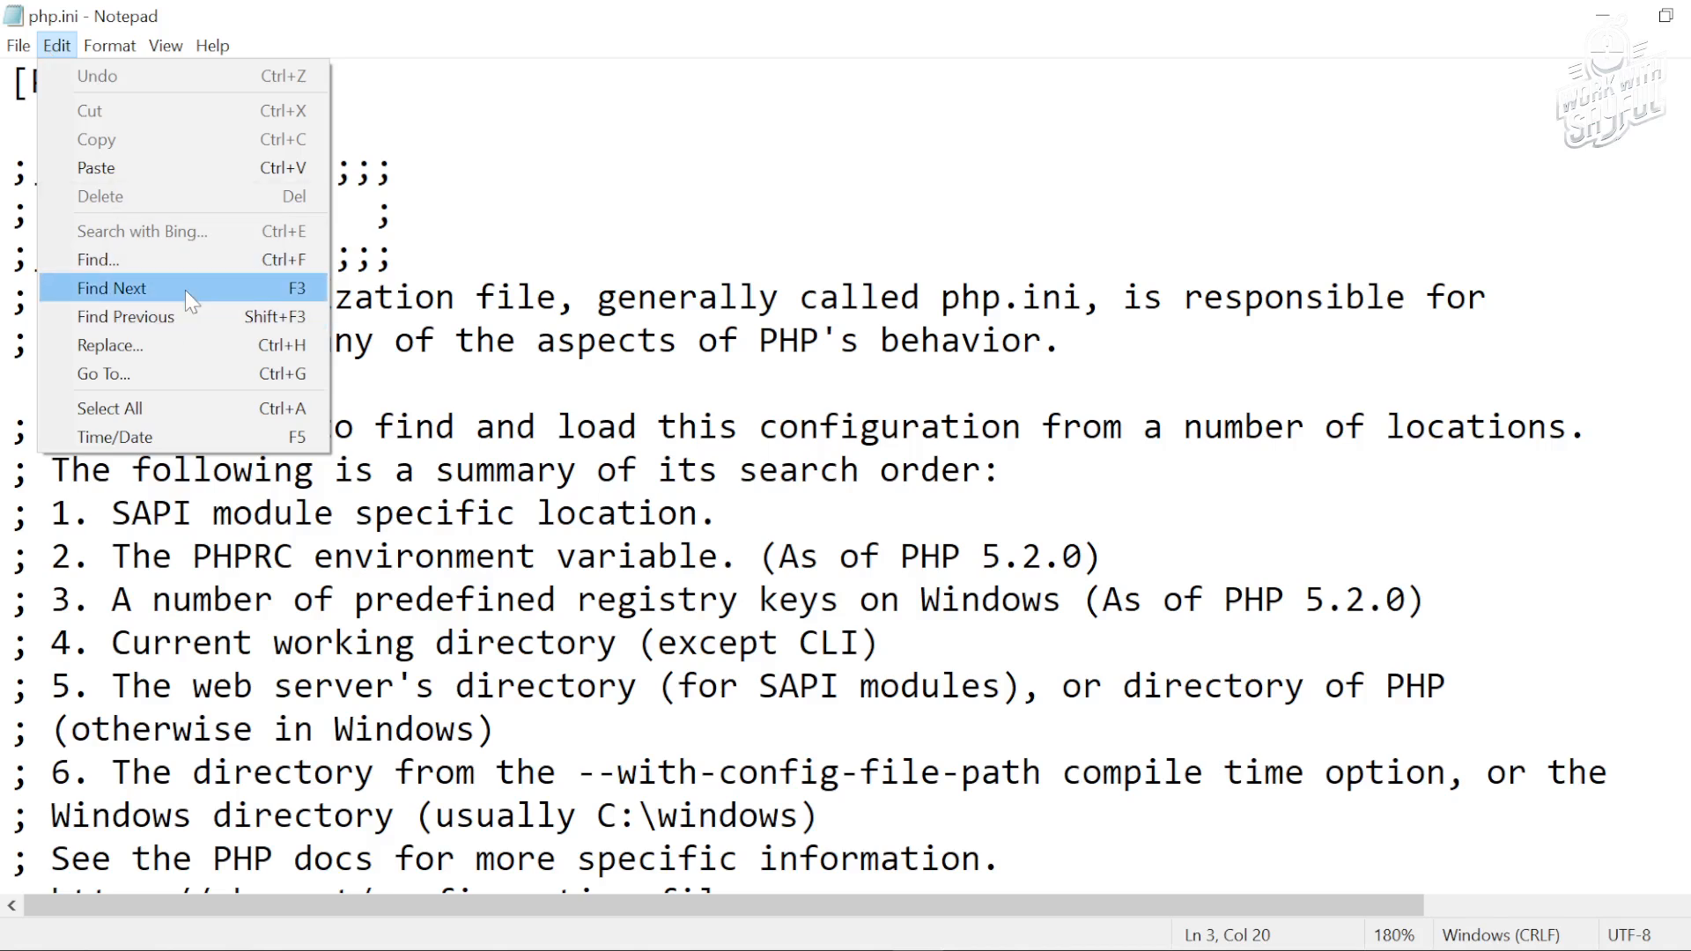
left_click(231, 267)
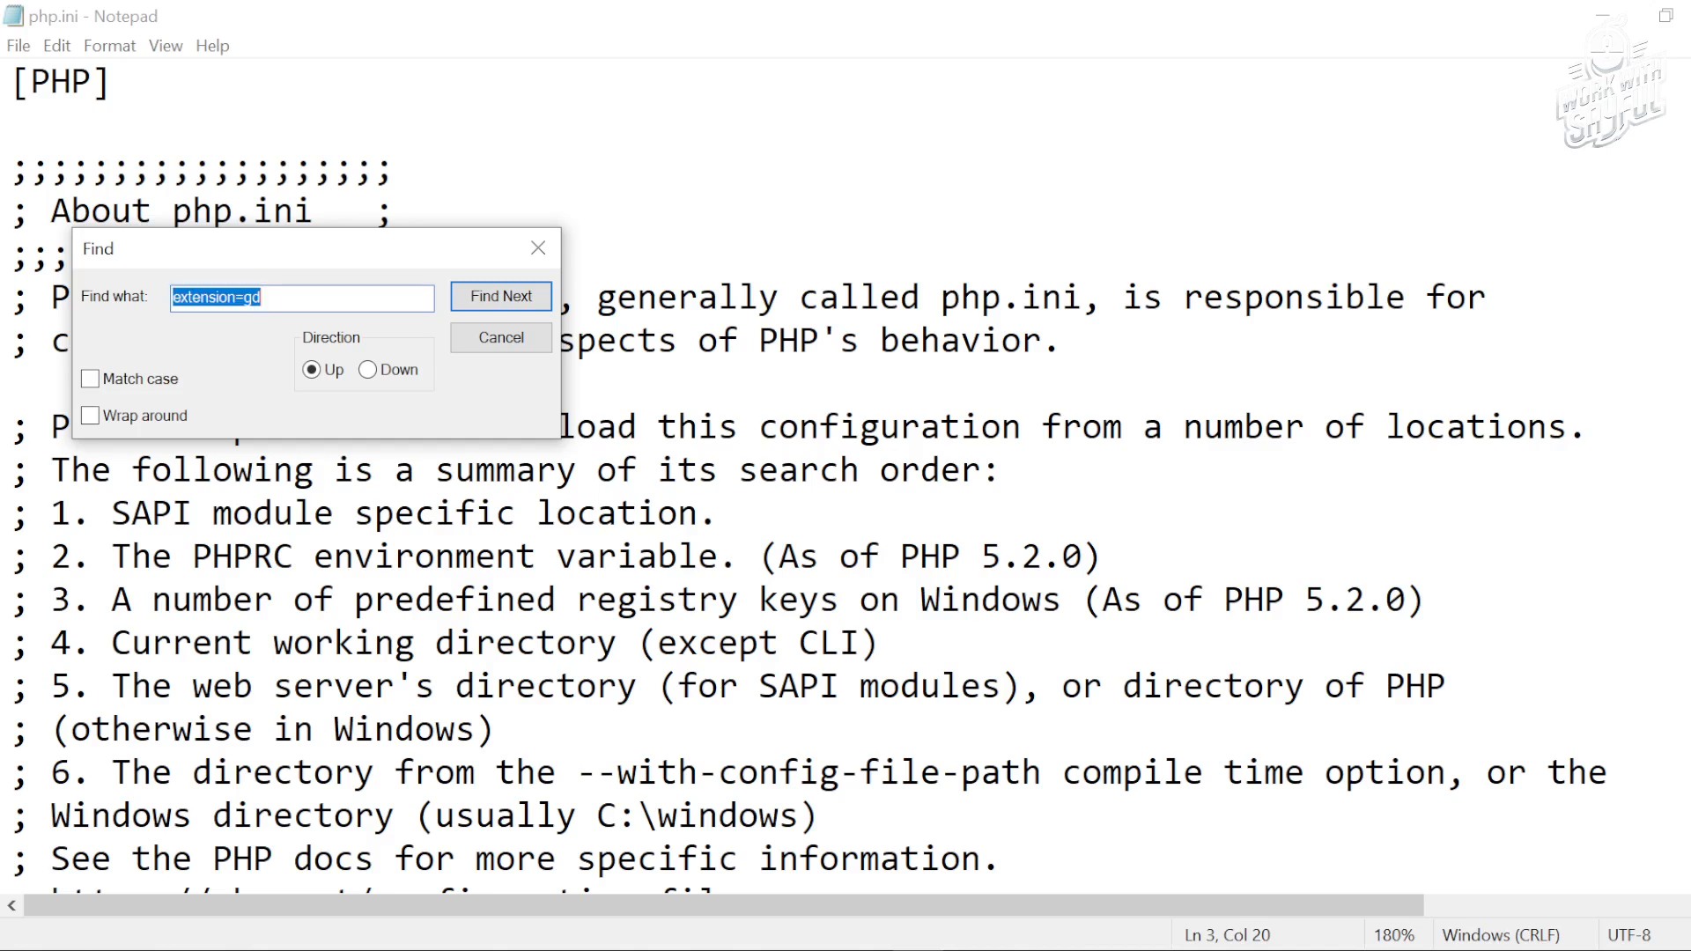
type("e")
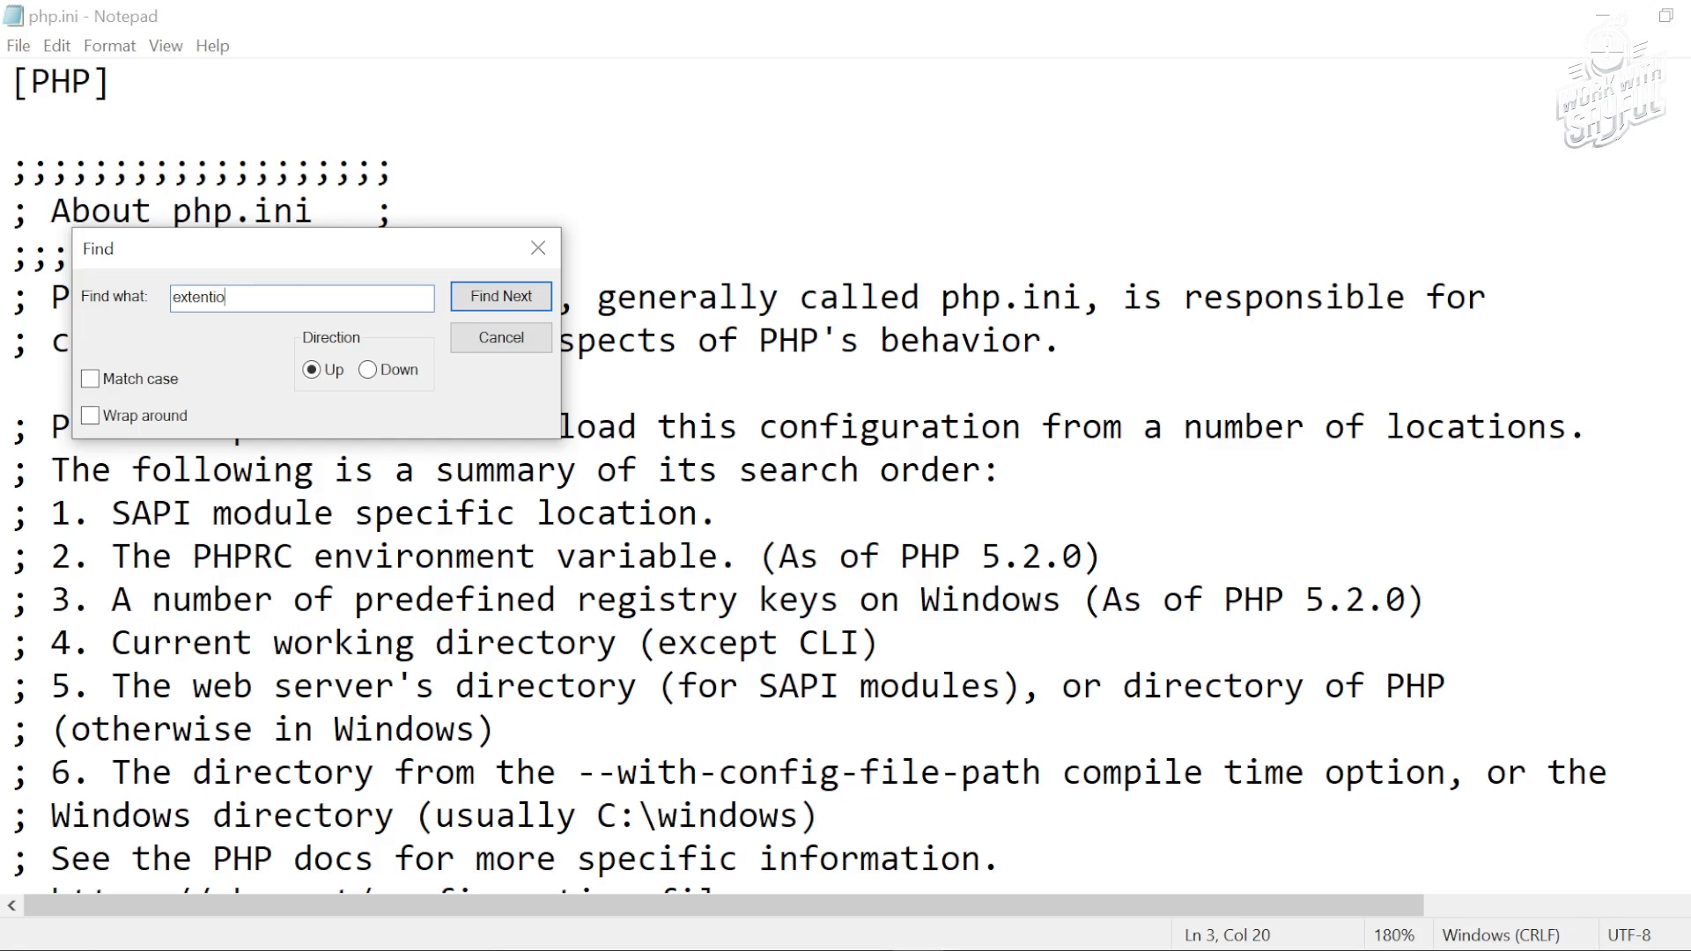
key("ctrl+a")
key("BackSpace")
type("ex")
left_click(476, 299)
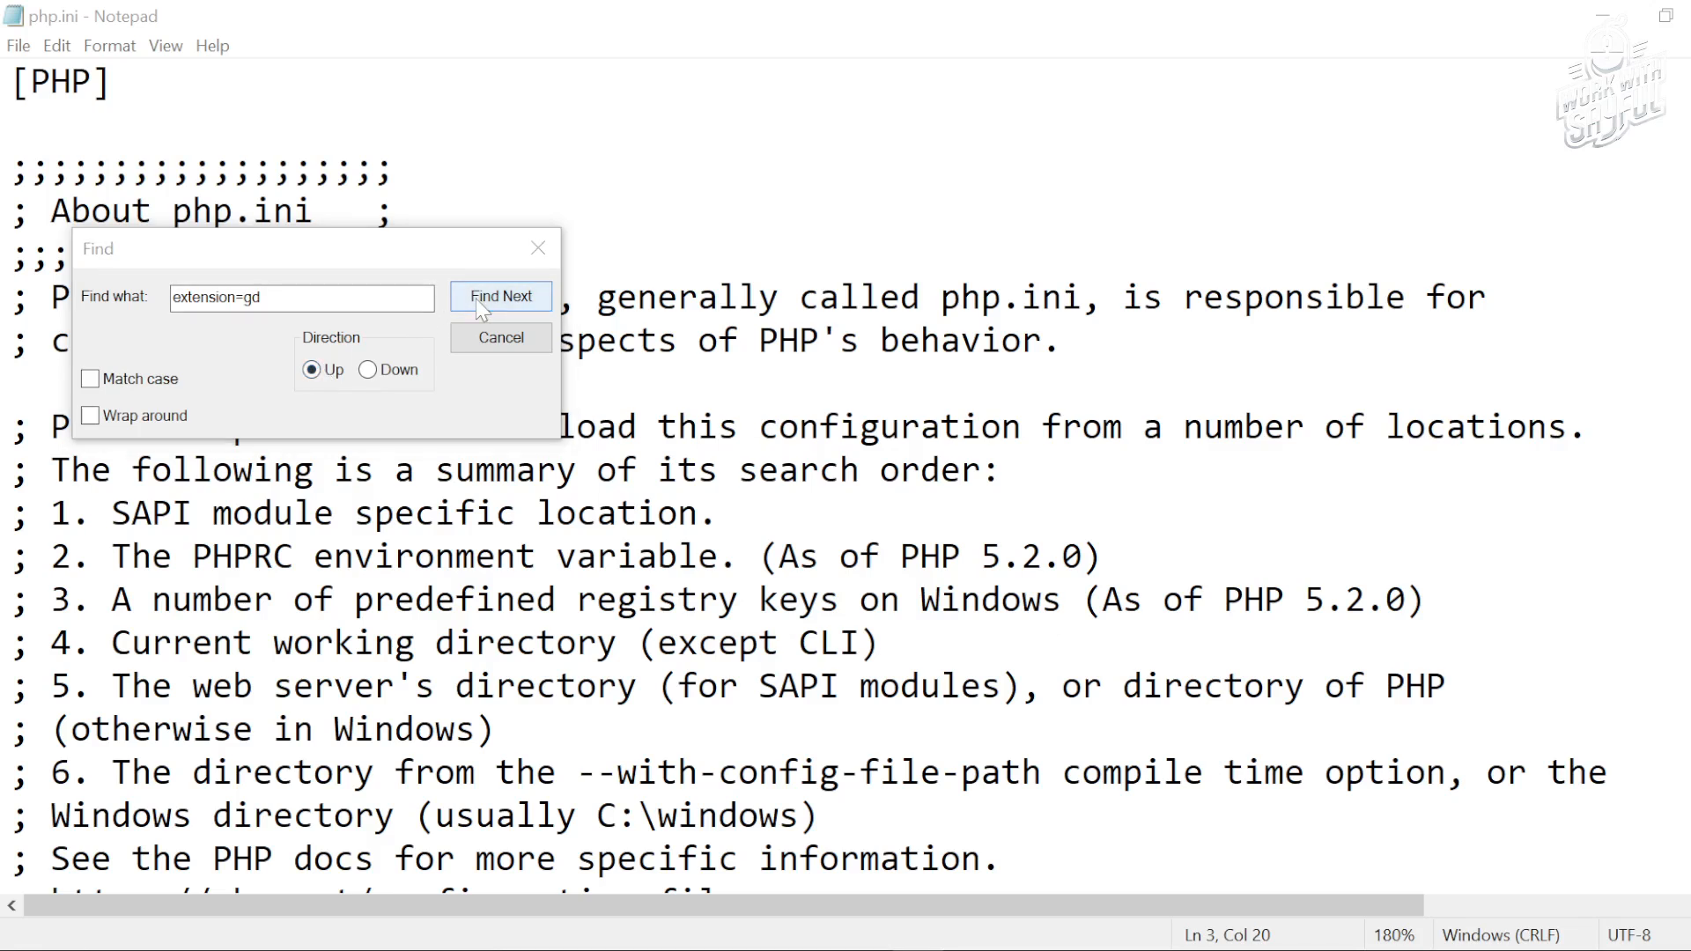
left_click(1001, 586)
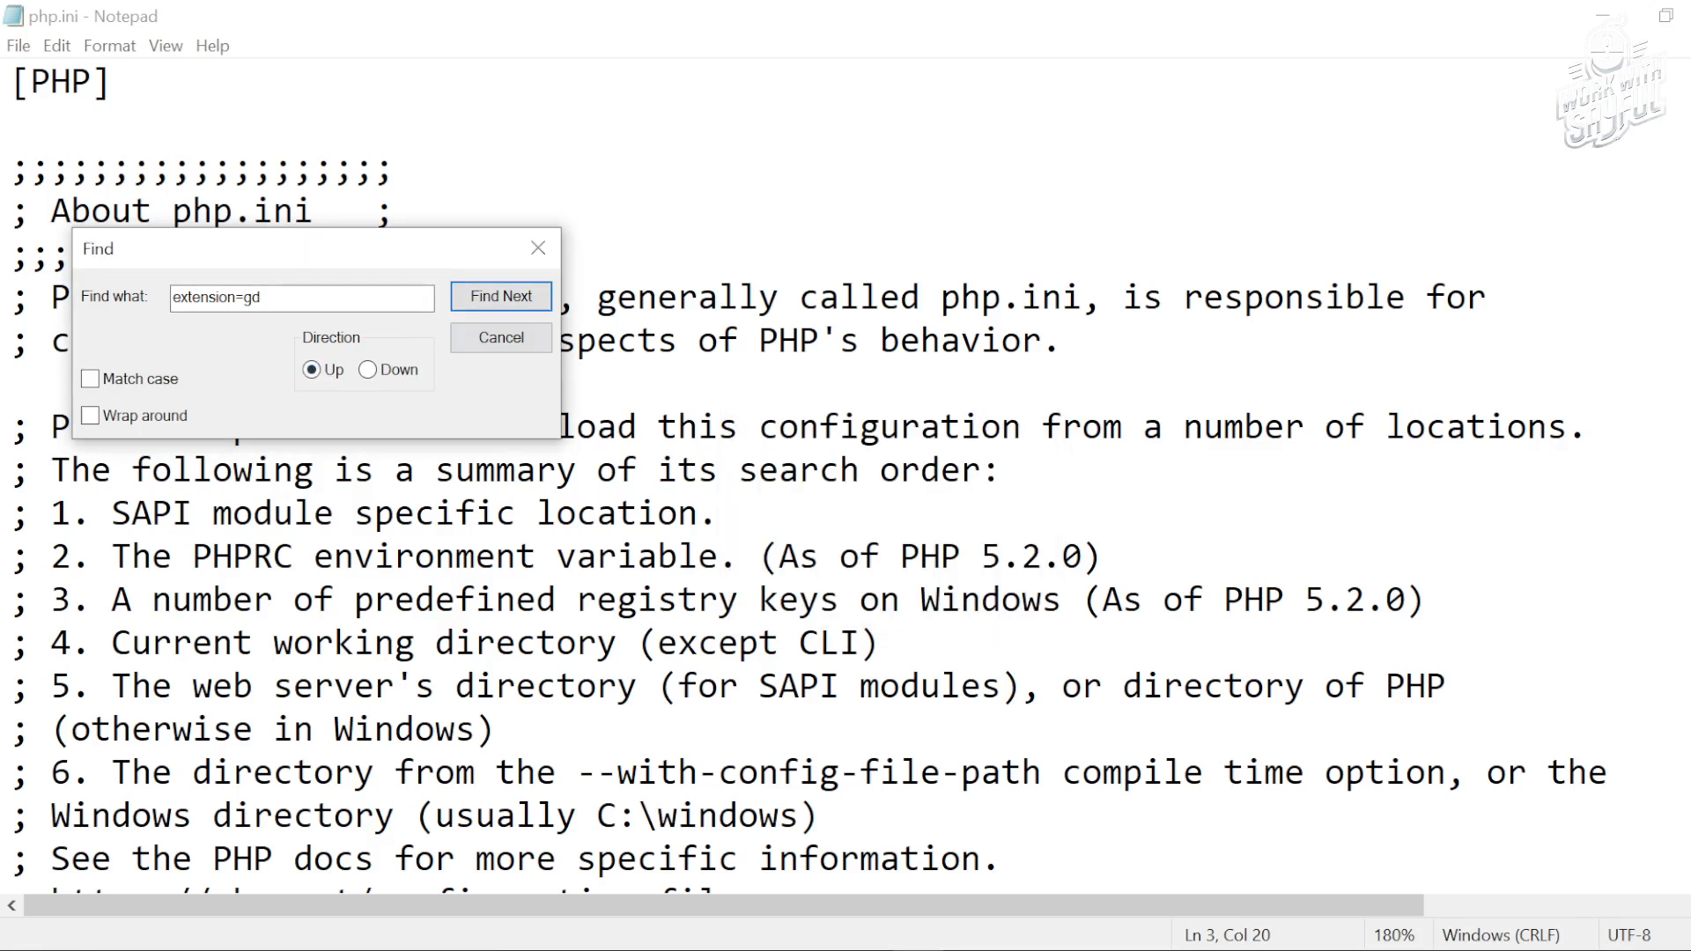
left_click(392, 371)
left_click(498, 298)
scroll(845, 476, "down", 2)
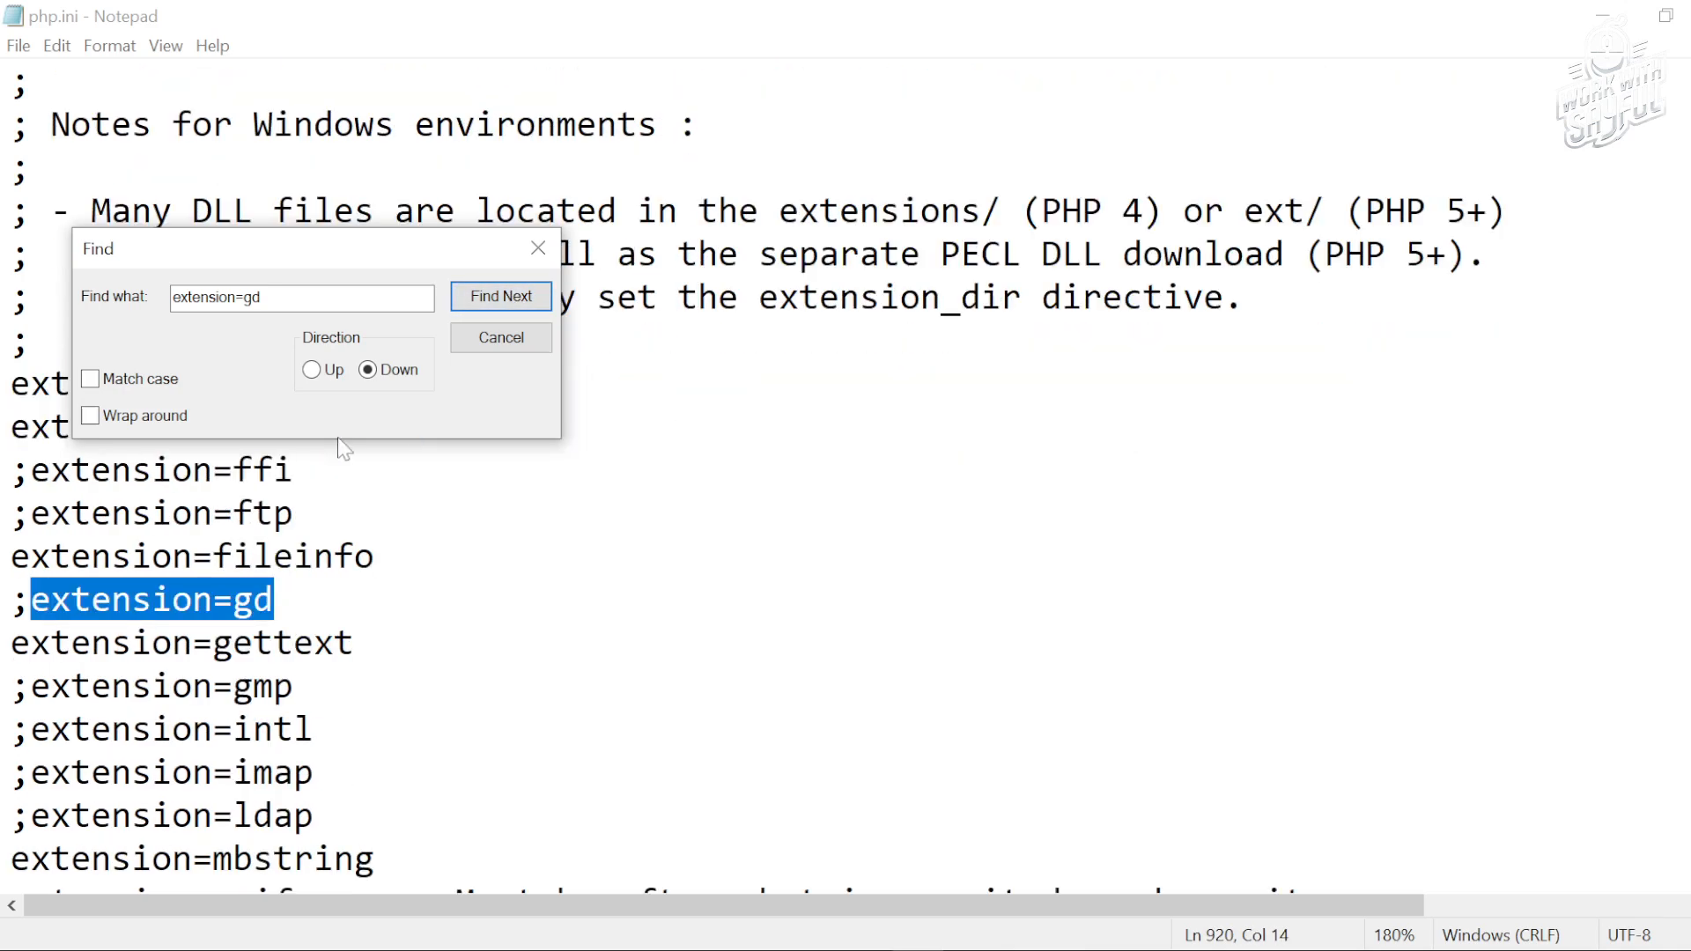
left_click(538, 248)
Step: Uncomment the extension=gd line in php.ini by removing its leading semicolon
left_click(276, 600)
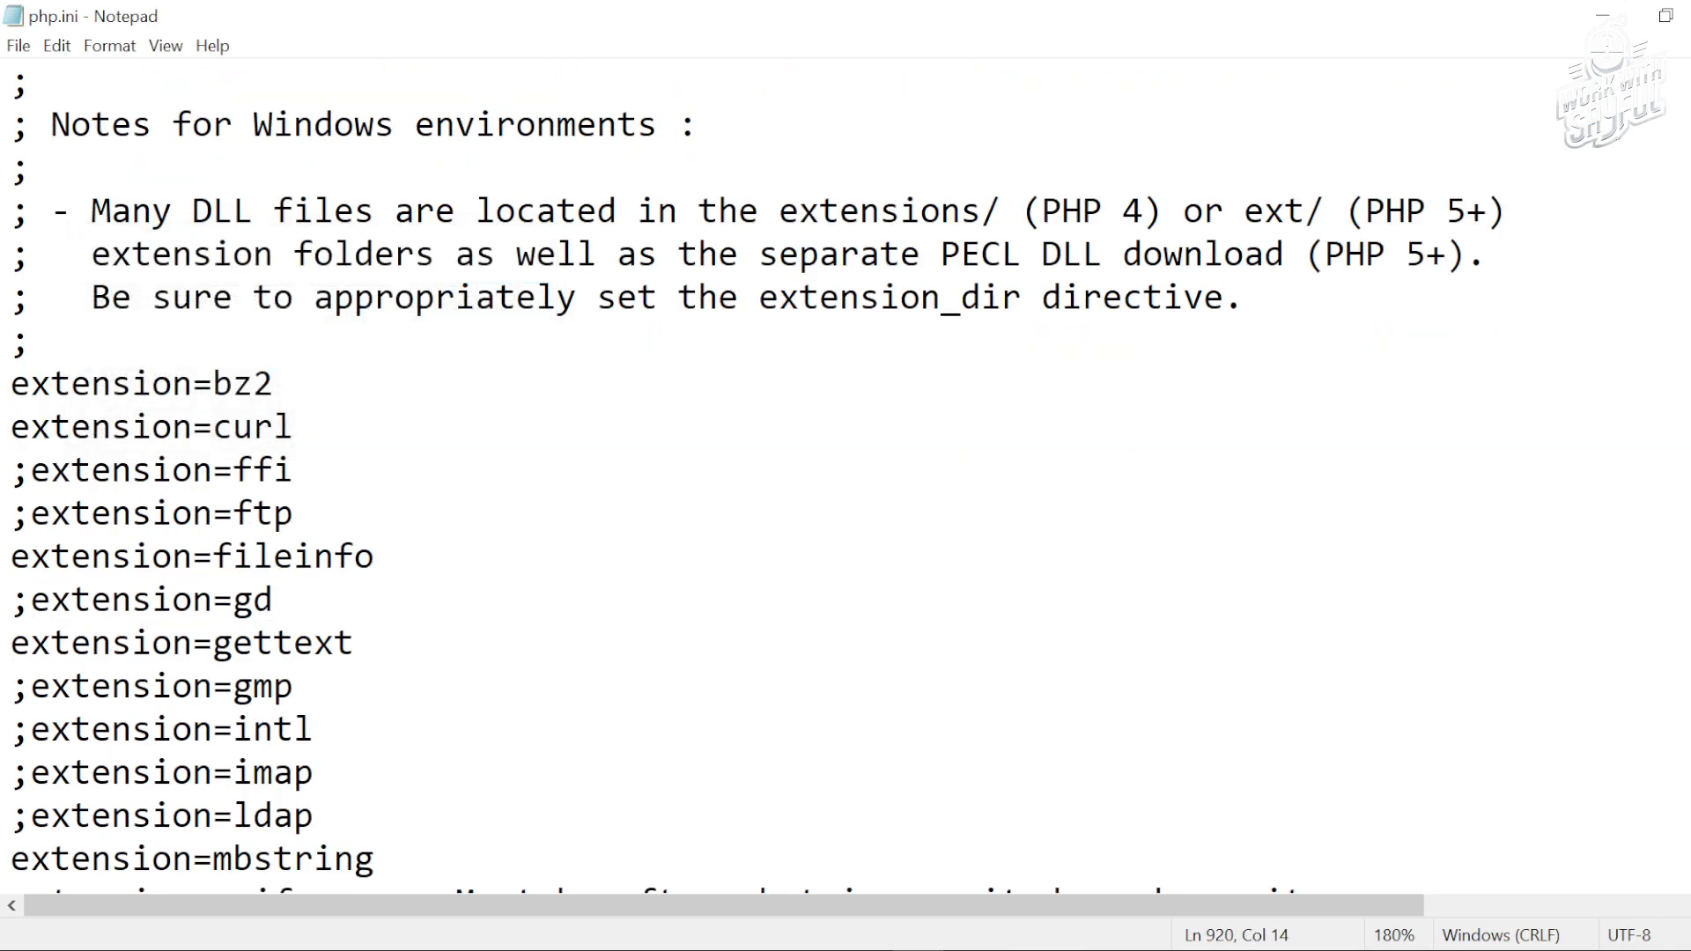
left_click_drag(31, 600, 275, 600)
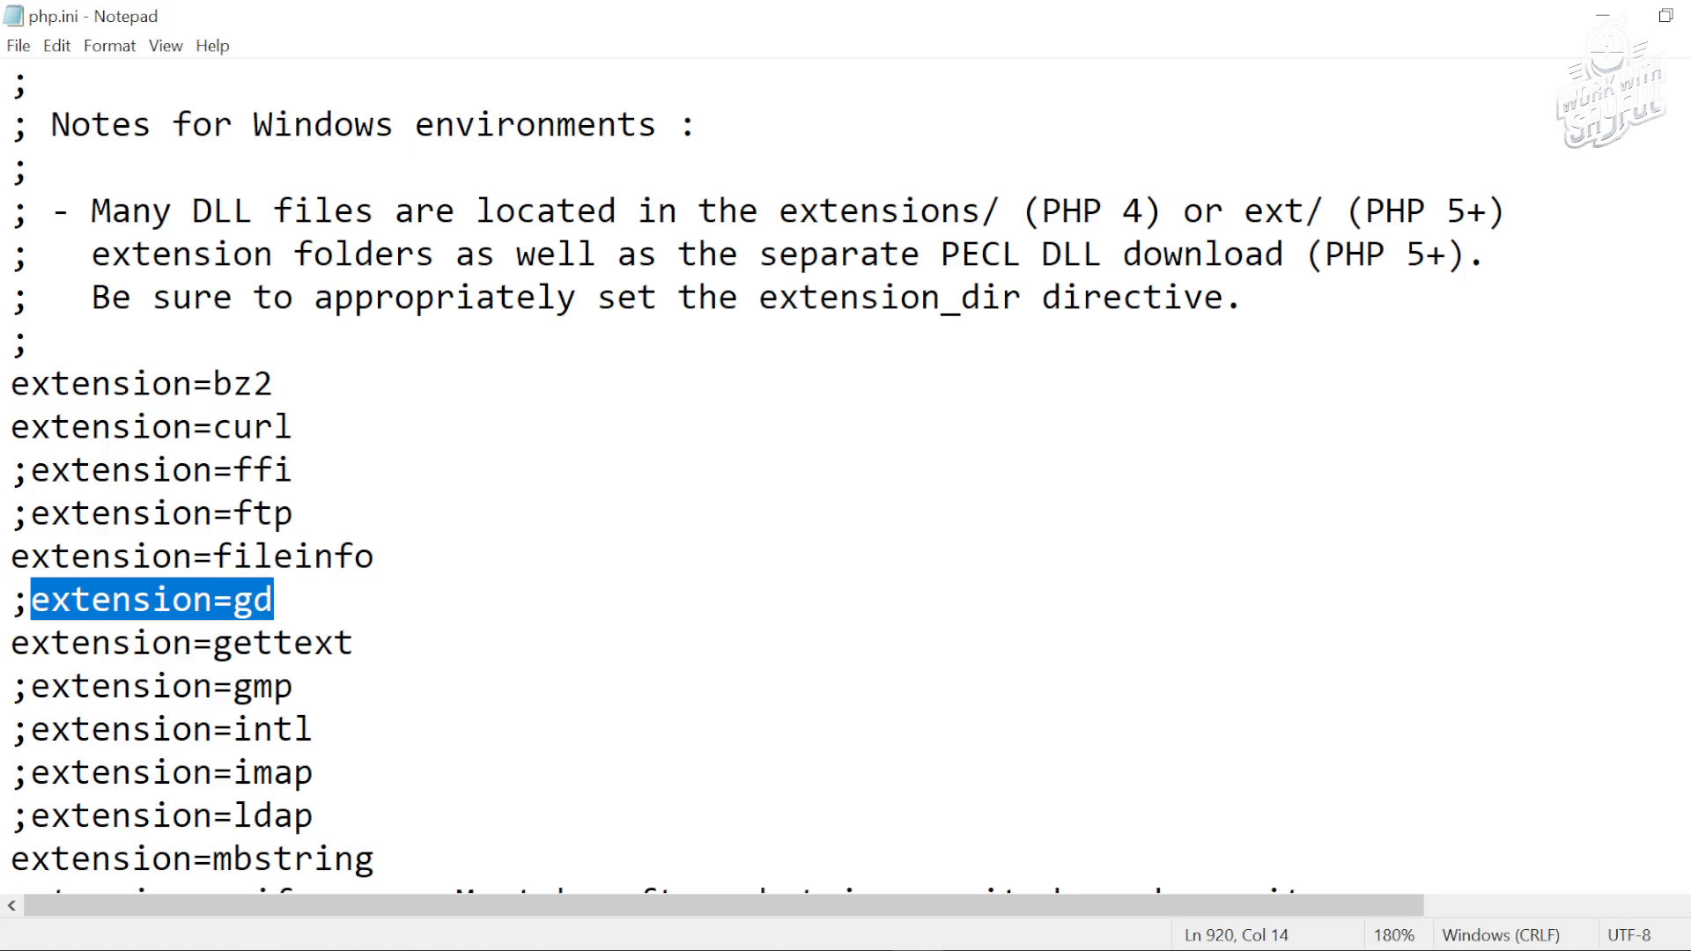
left_click(276, 601)
left_click_drag(31, 601, 12, 601)
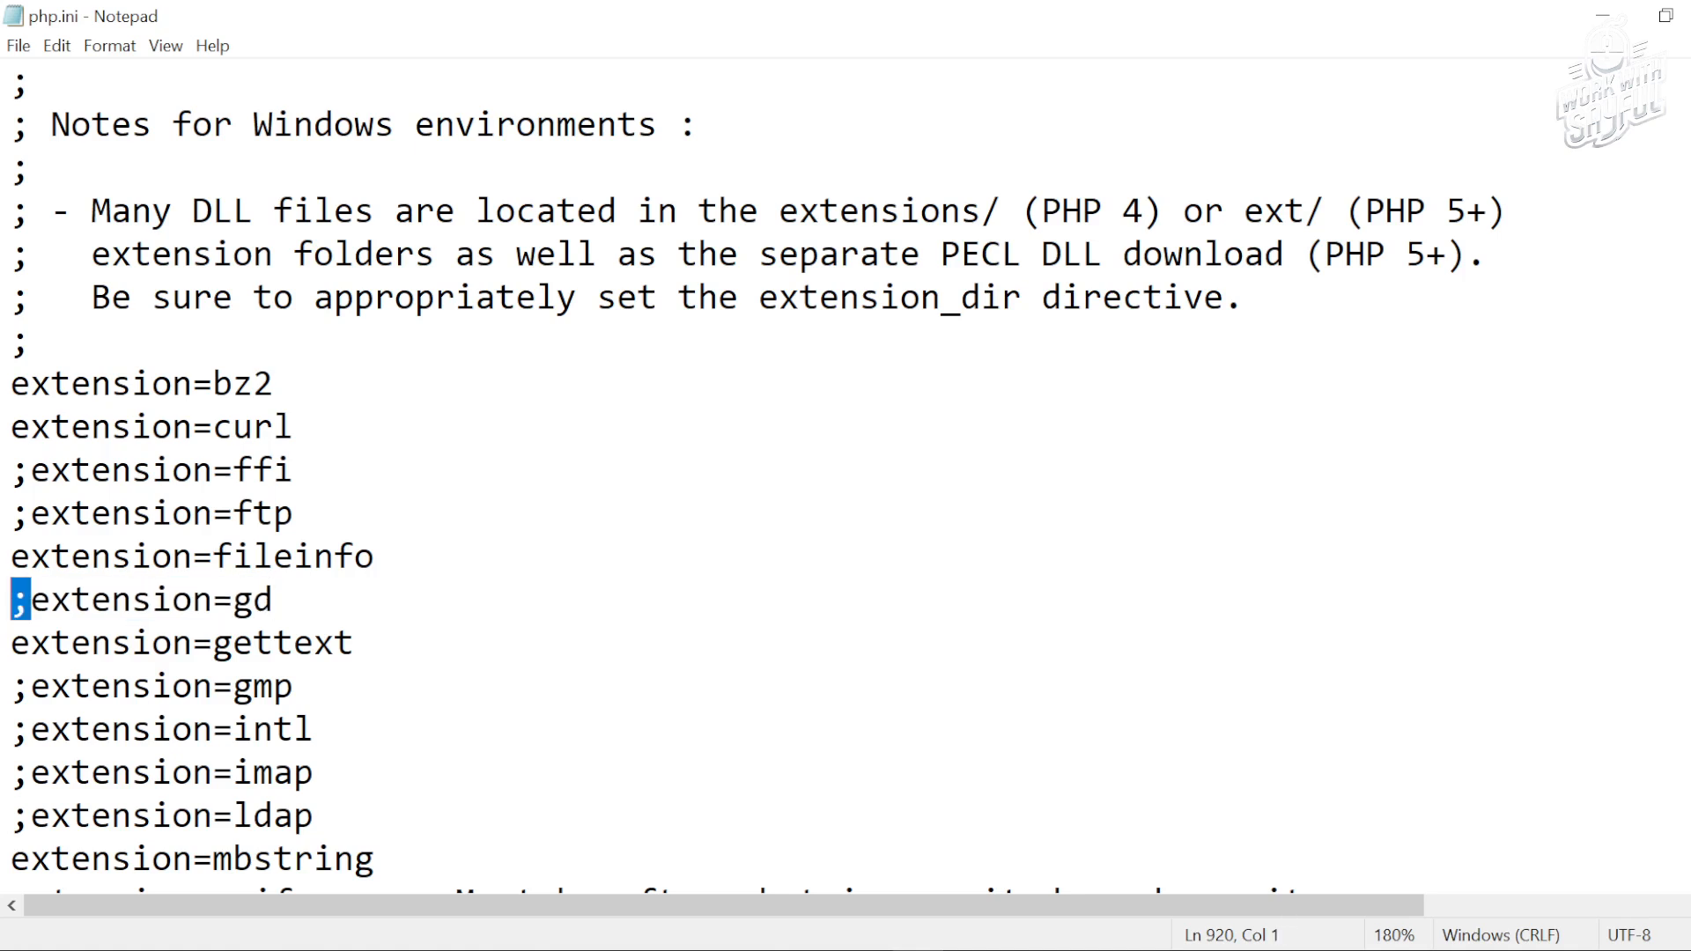
left_click(51, 600)
key("BackSpace")
key("End")
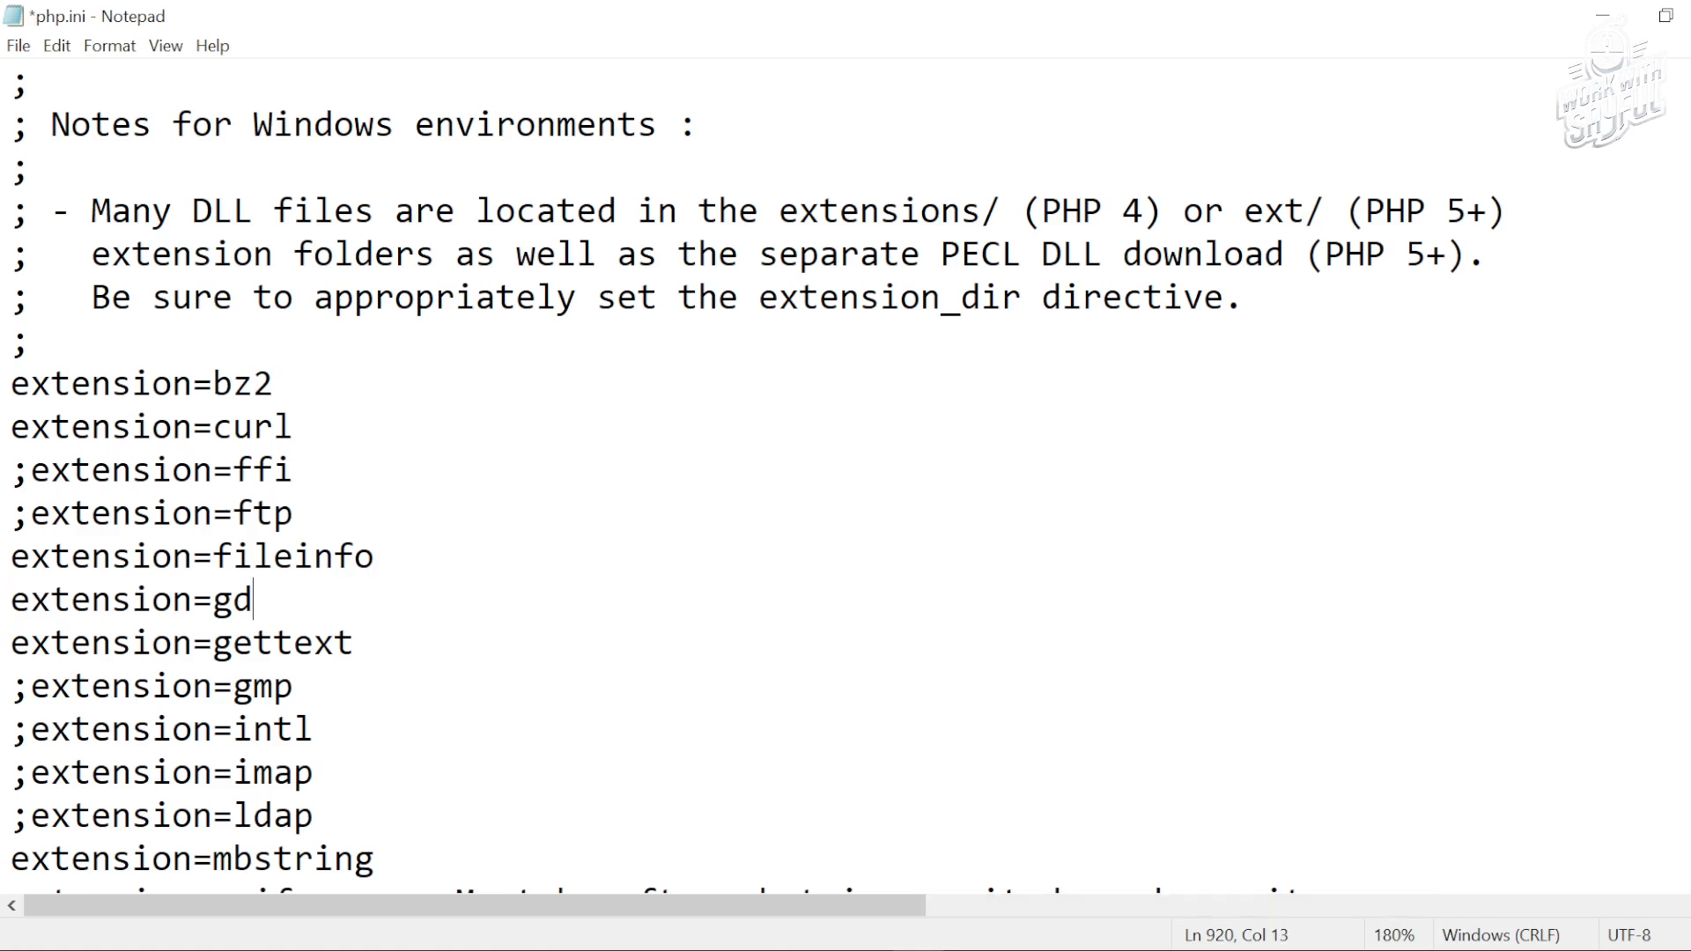
Step: Save the changes to php.ini
left_click(18, 46)
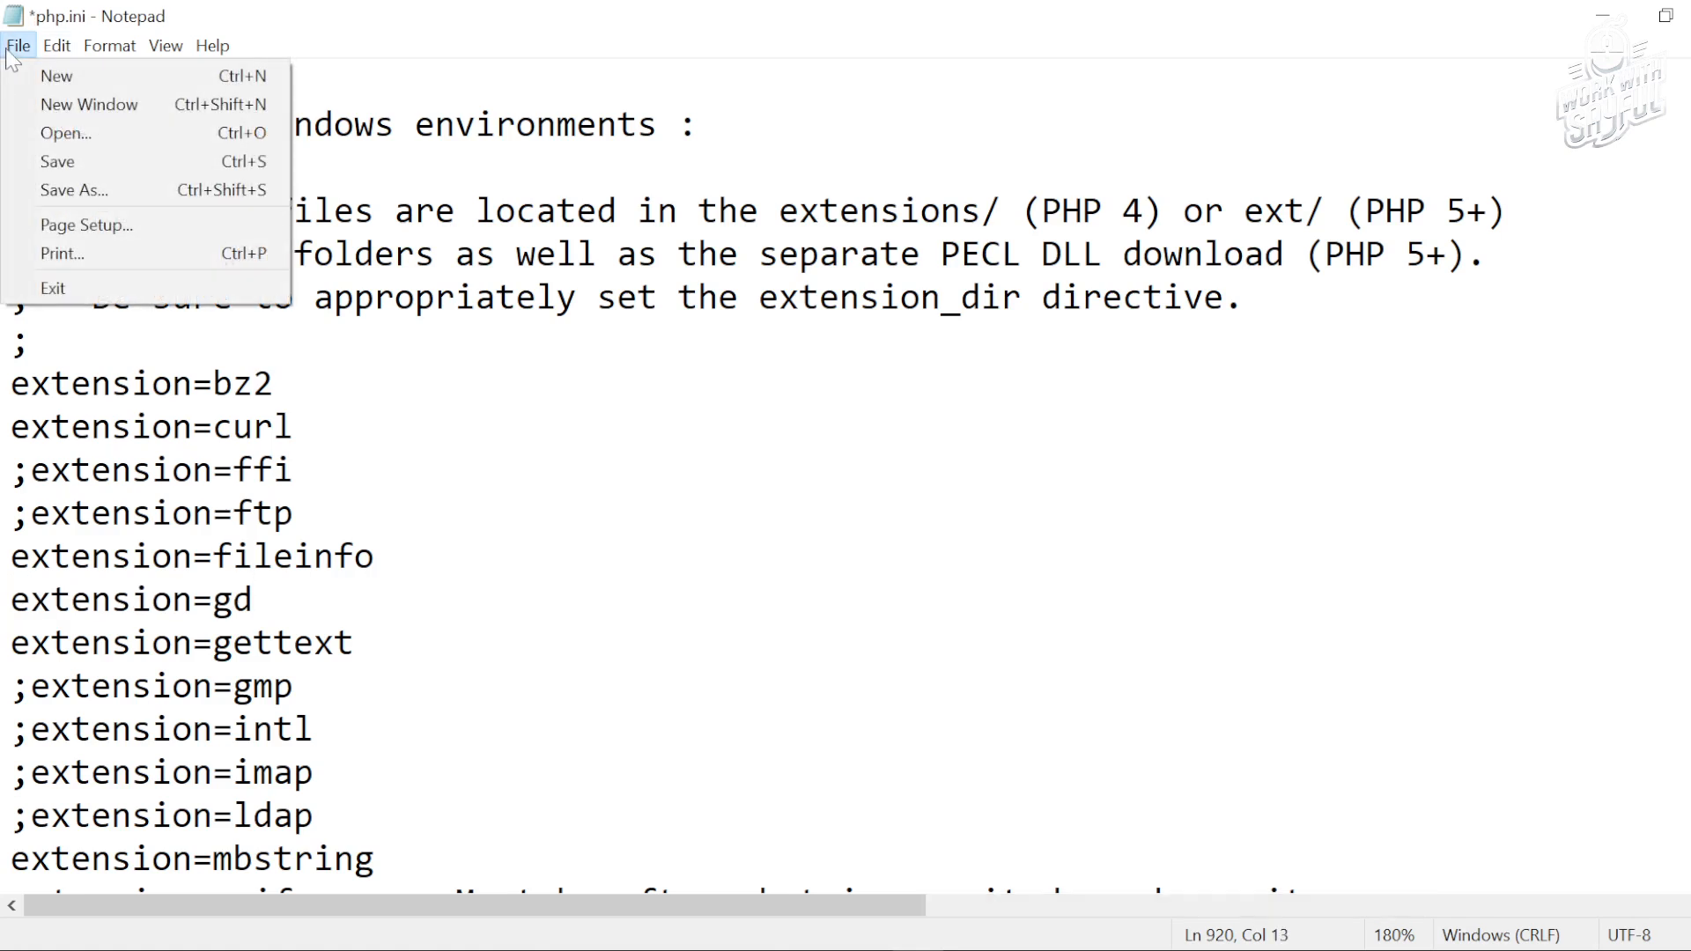
left_click(88, 158)
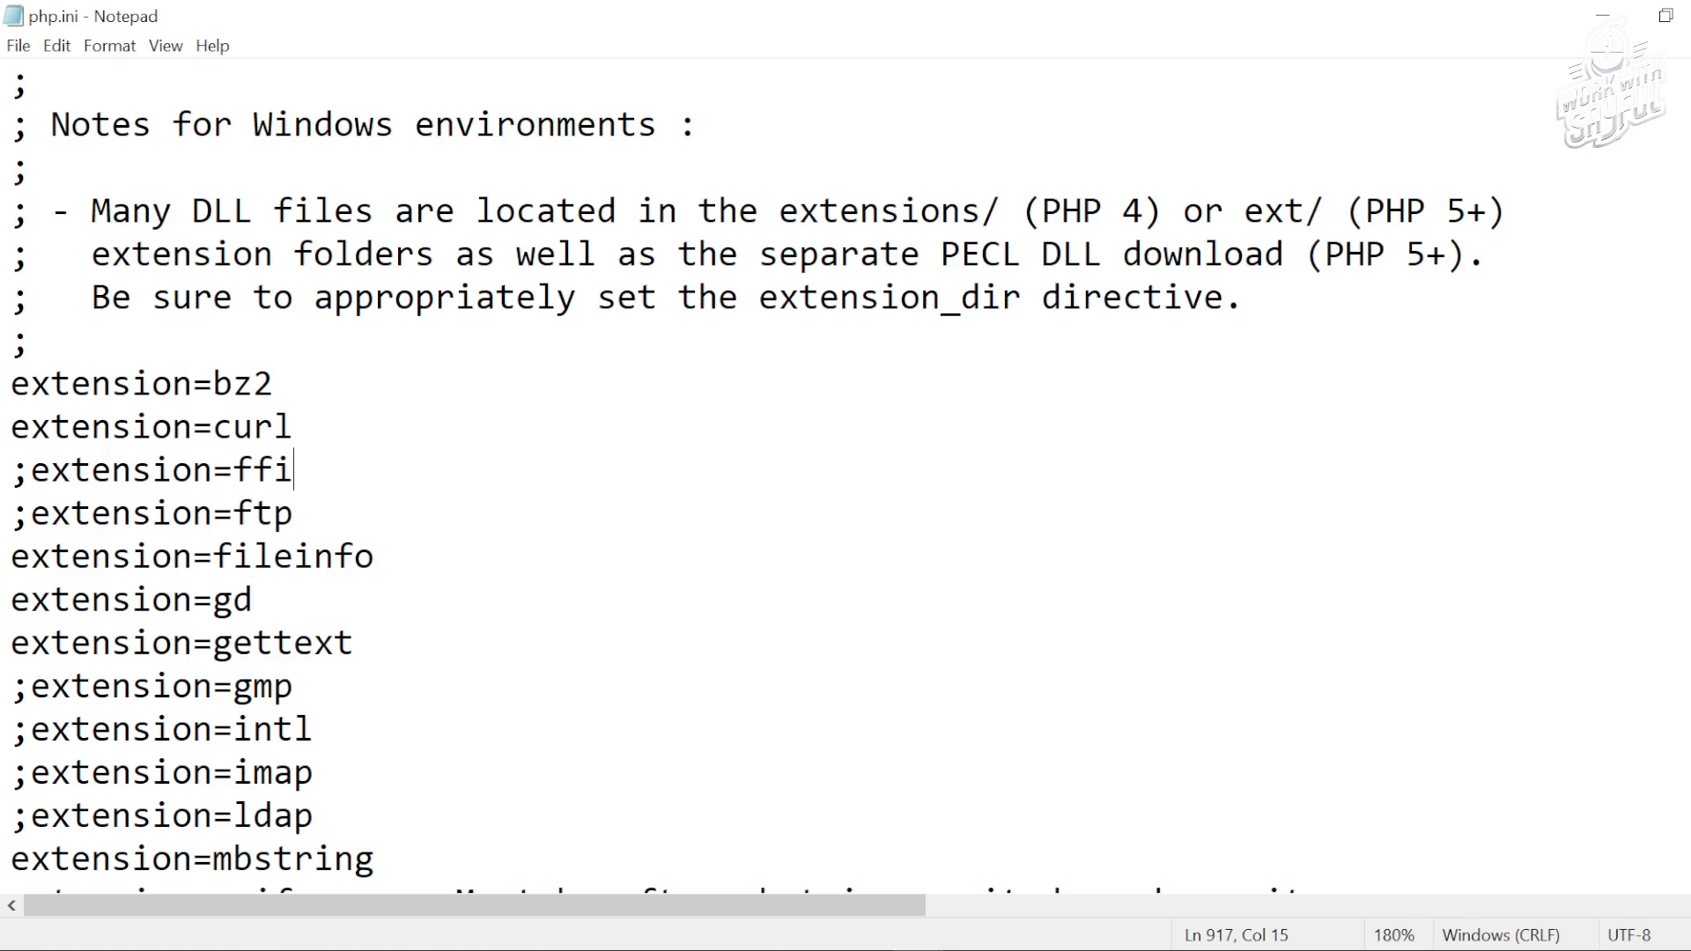
left_click(18, 45)
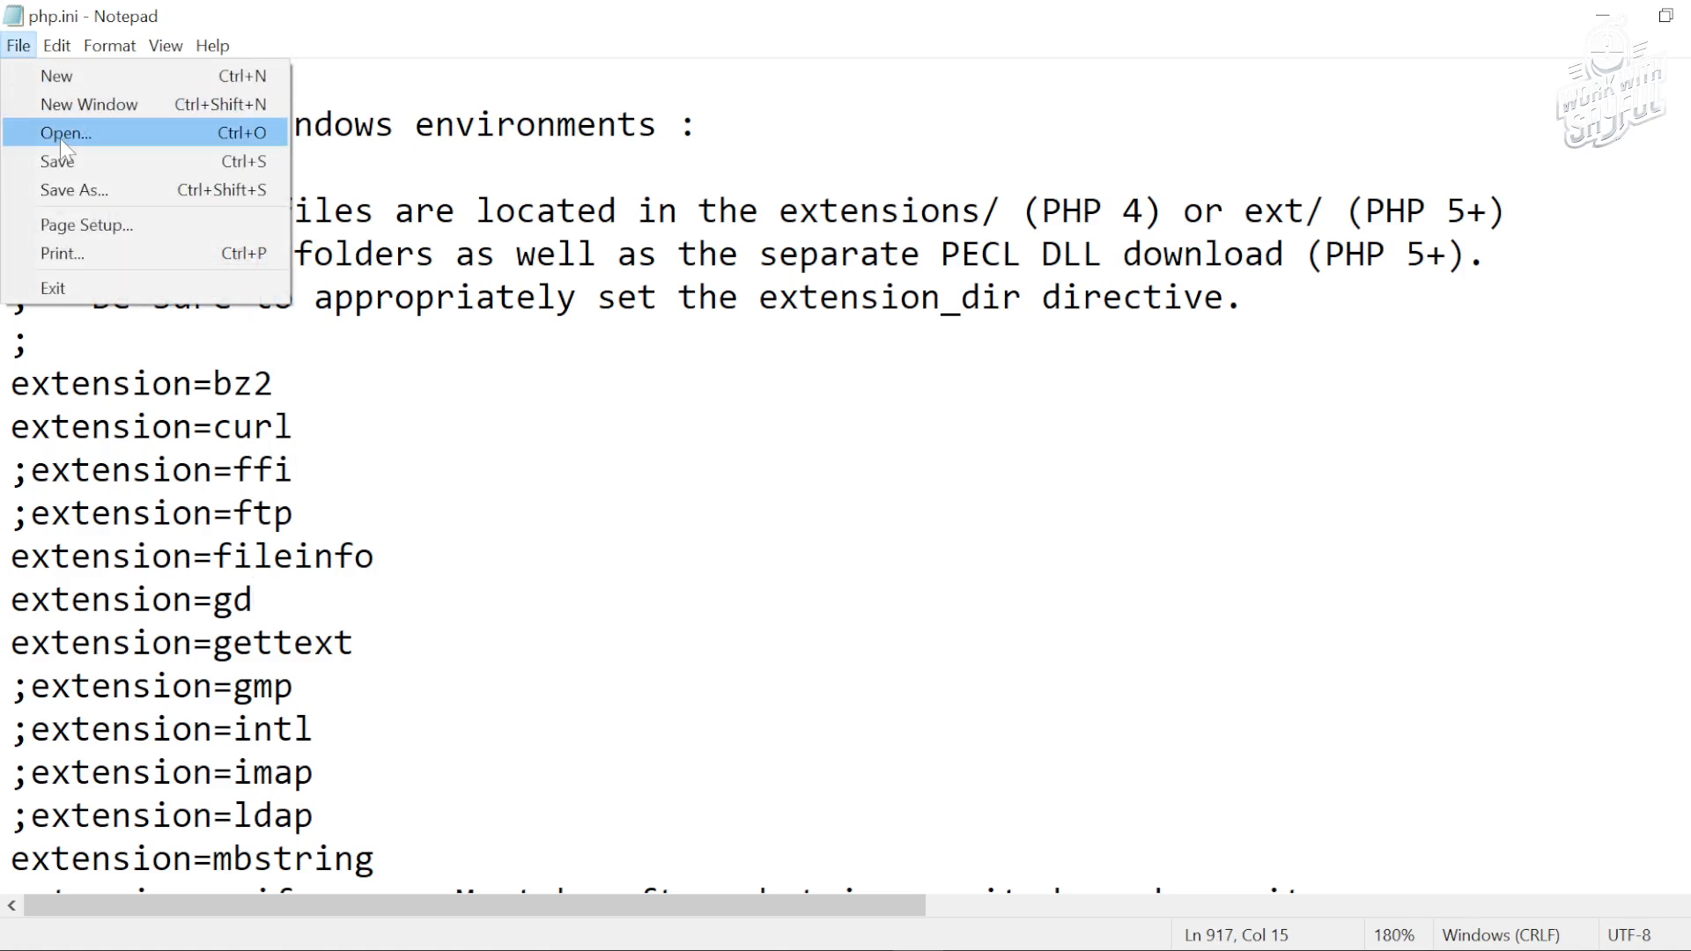
left_click(62, 157)
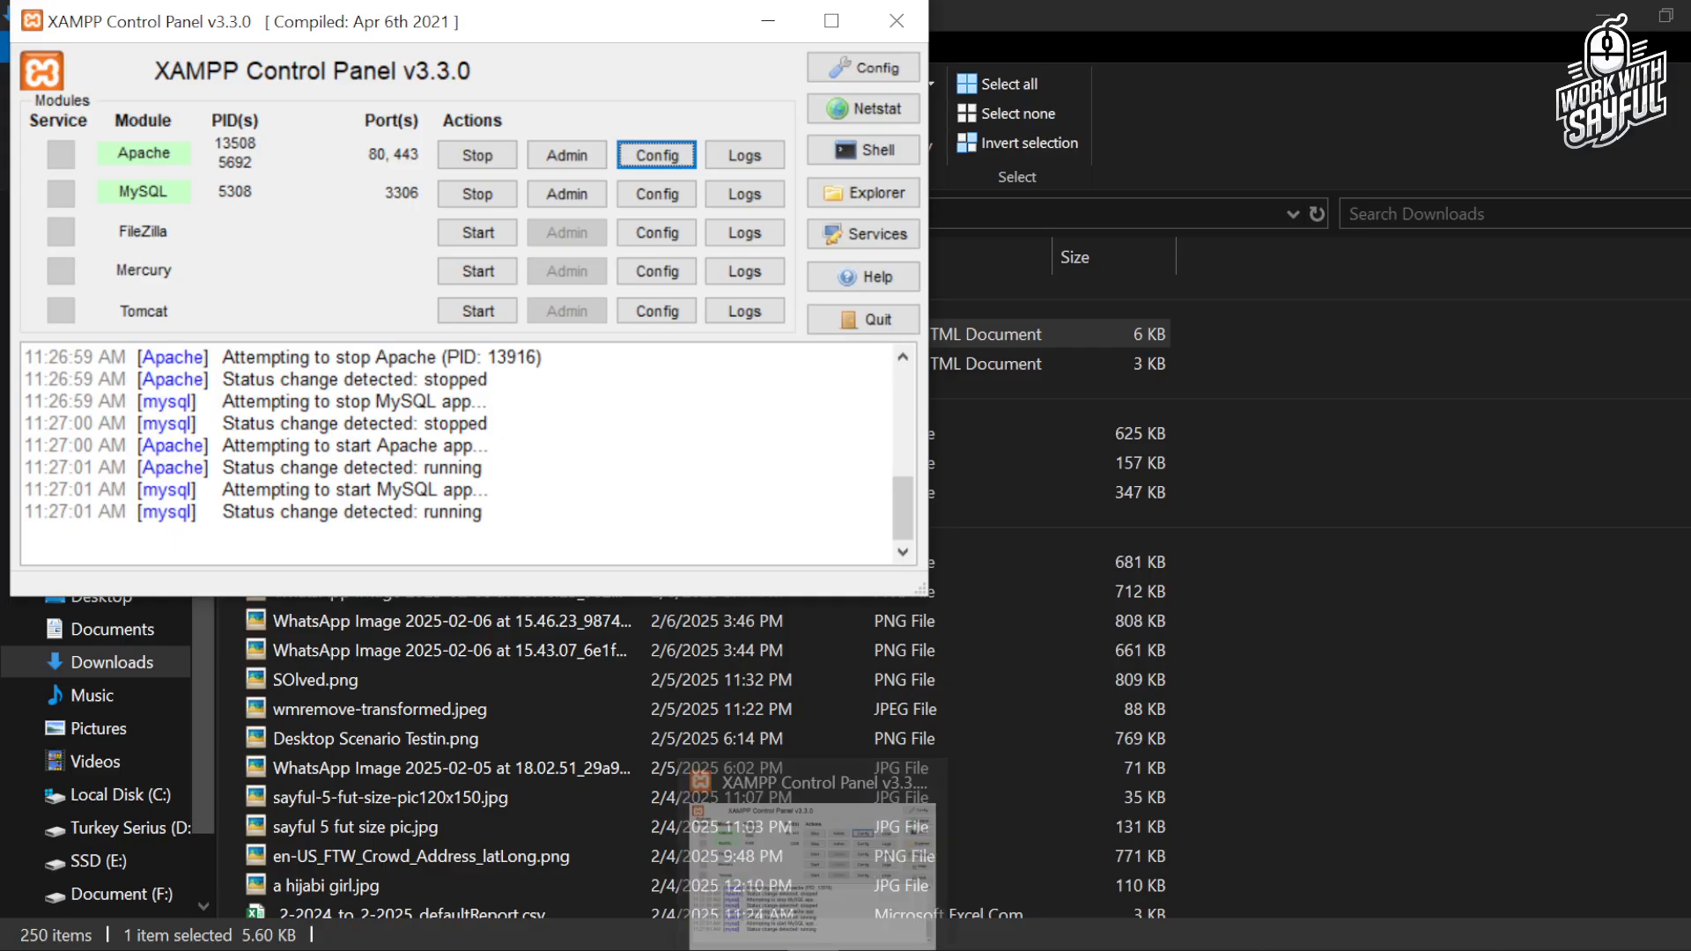
Step: Open the Brave browser and load the WordPress dashboard at localhost/test1/wp-admin
key("super")
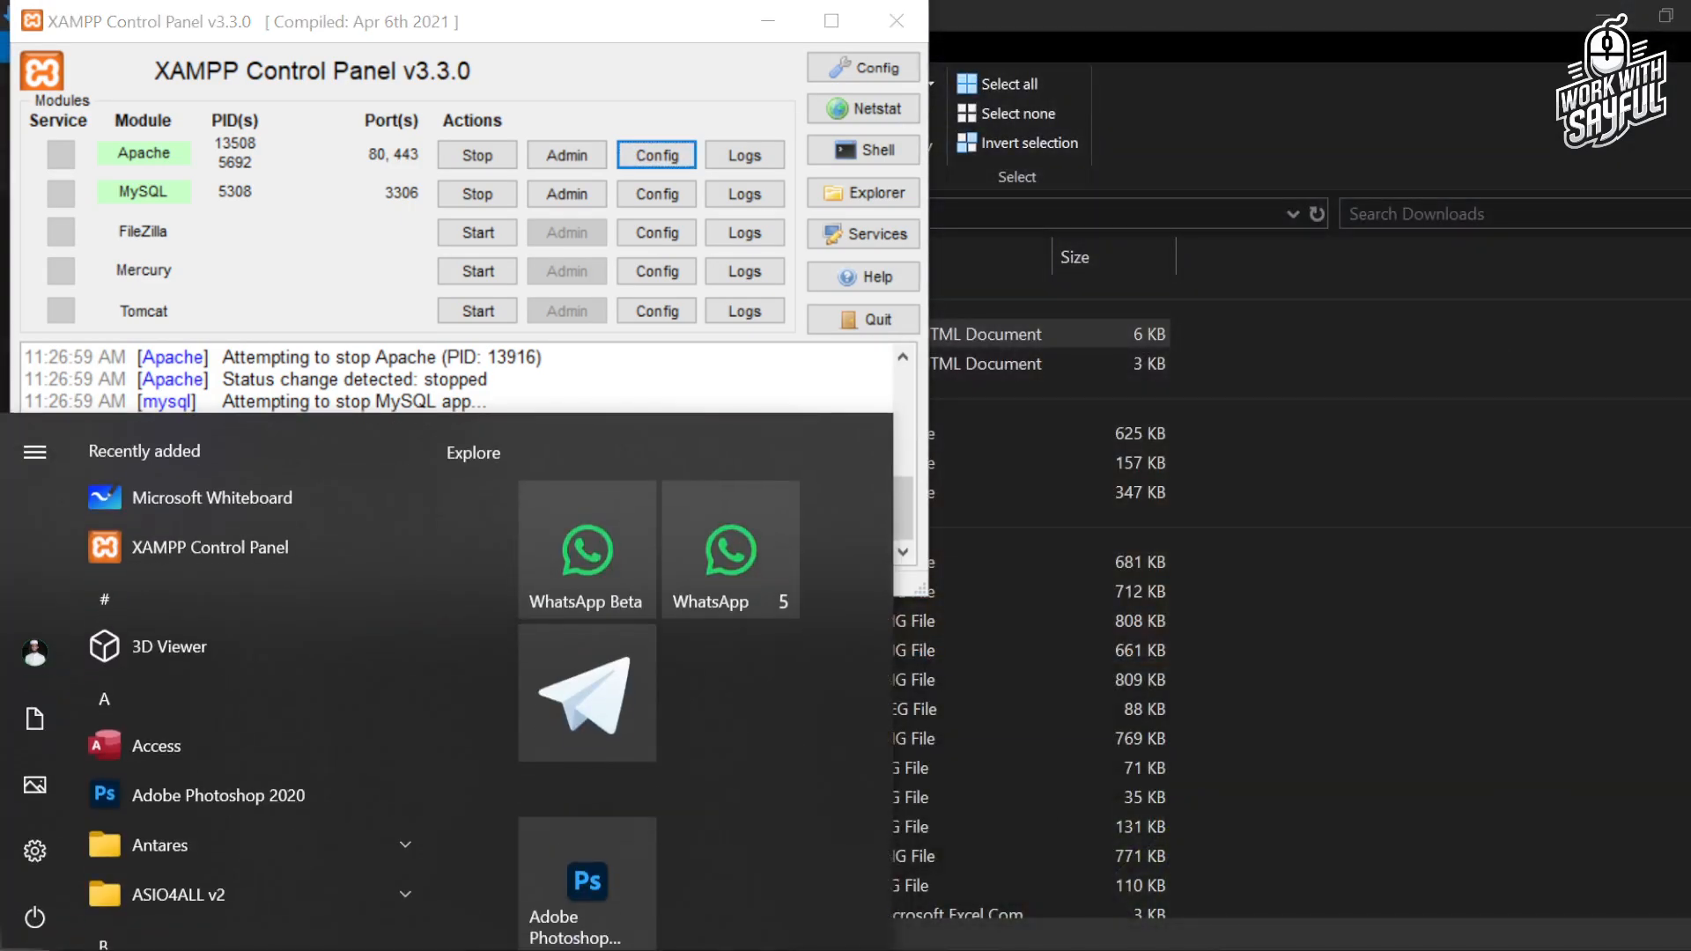
scroll(203, 748, "down", 5)
left_click(199, 752)
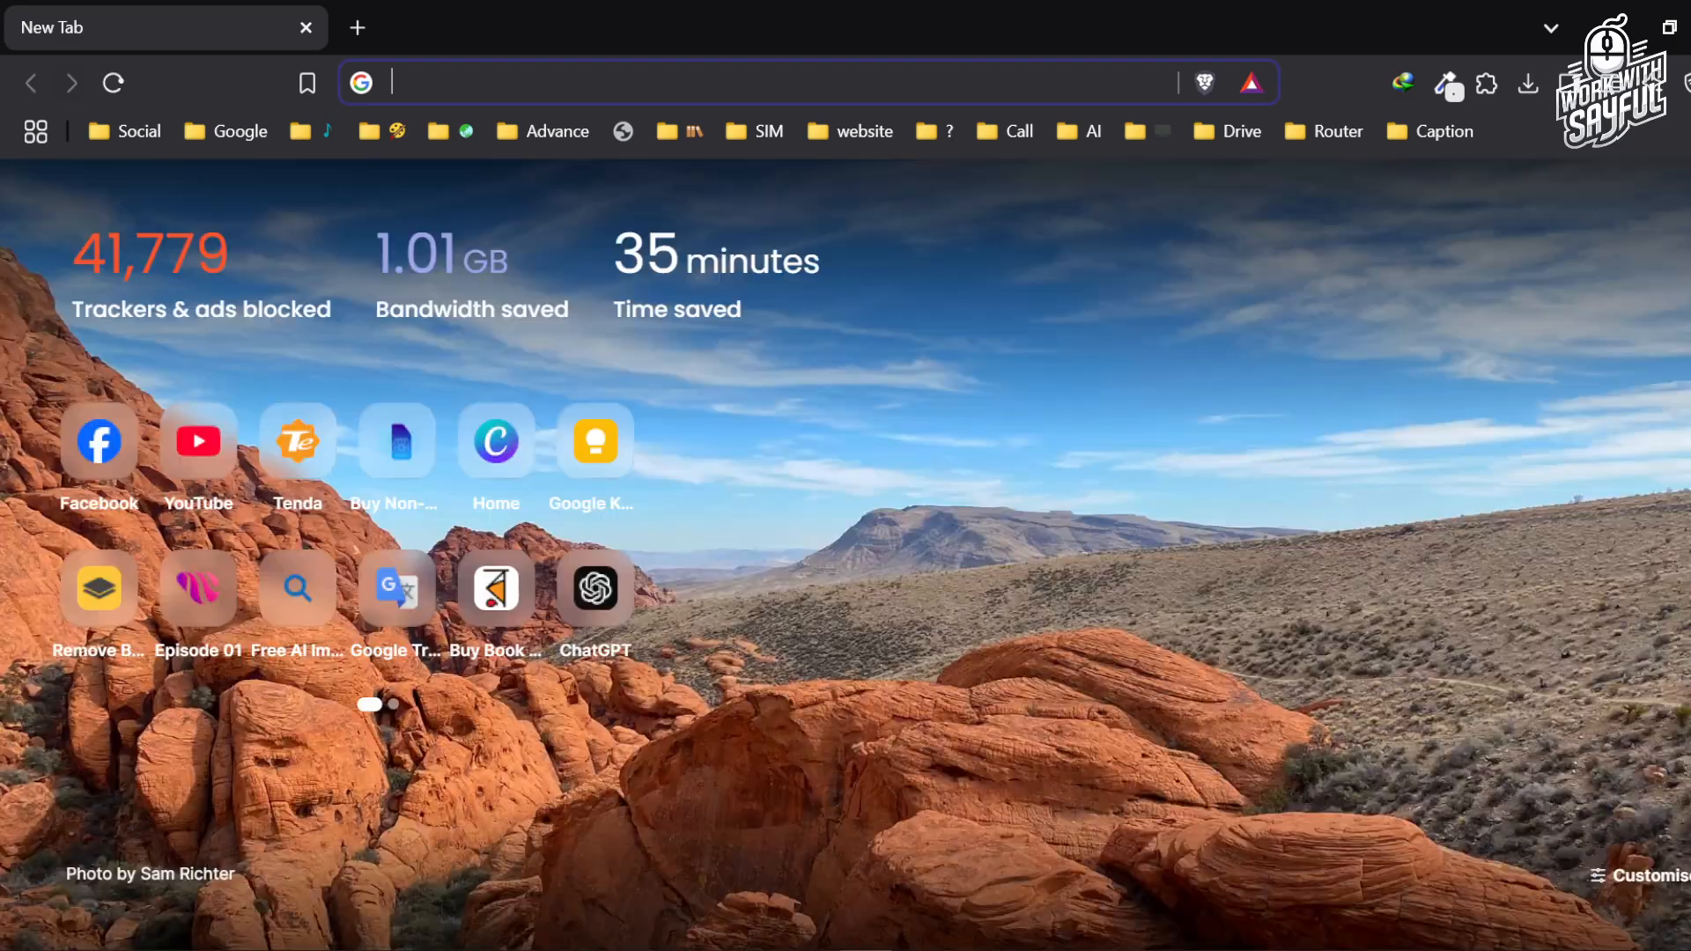
left_click(546, 83)
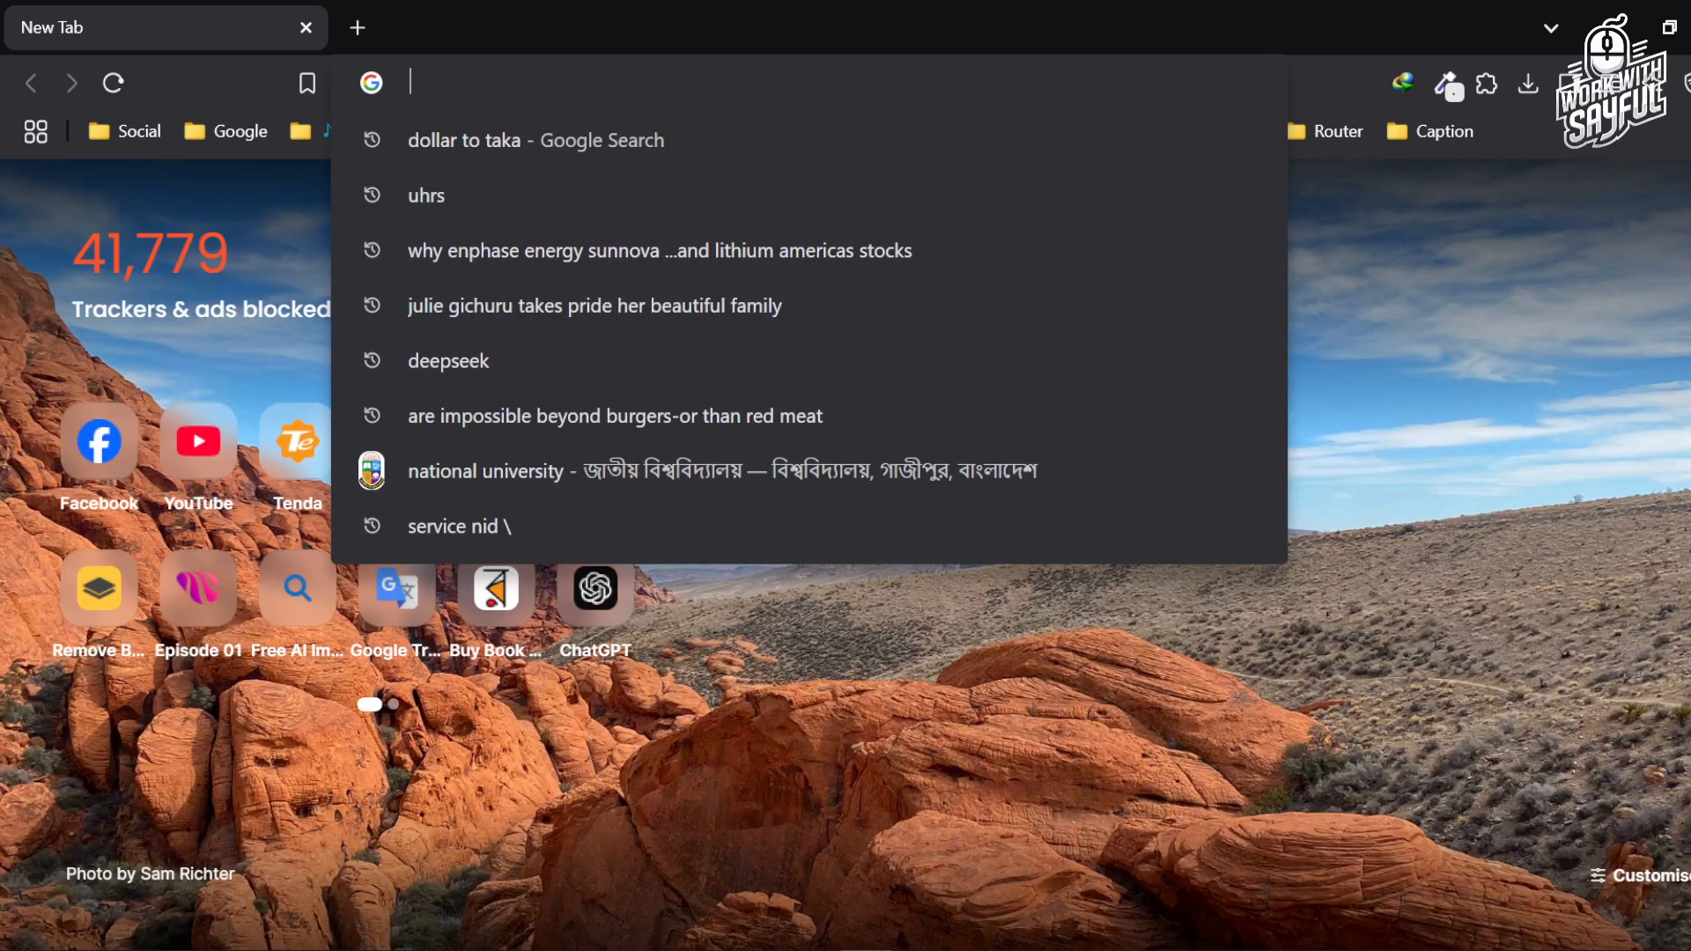
type("l")
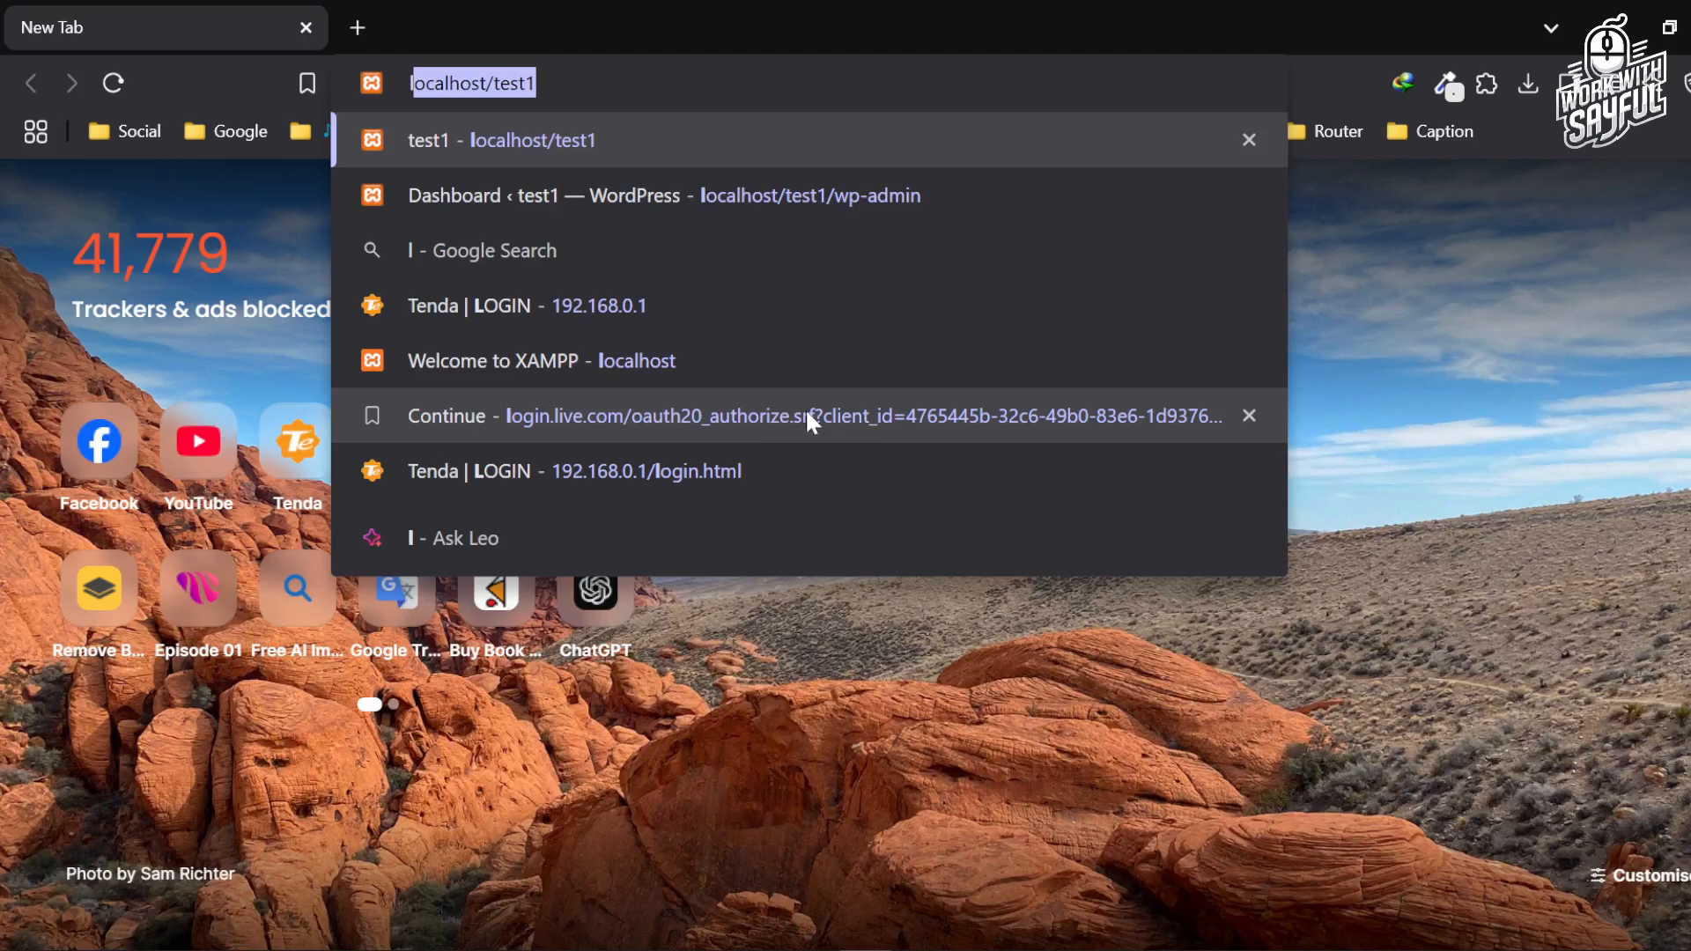
left_click(846, 189)
Step: Switch to the XAMPP Control Panel, stop and restart both Apache and MySQL, and minimize the panel
mouse_move(812, 950)
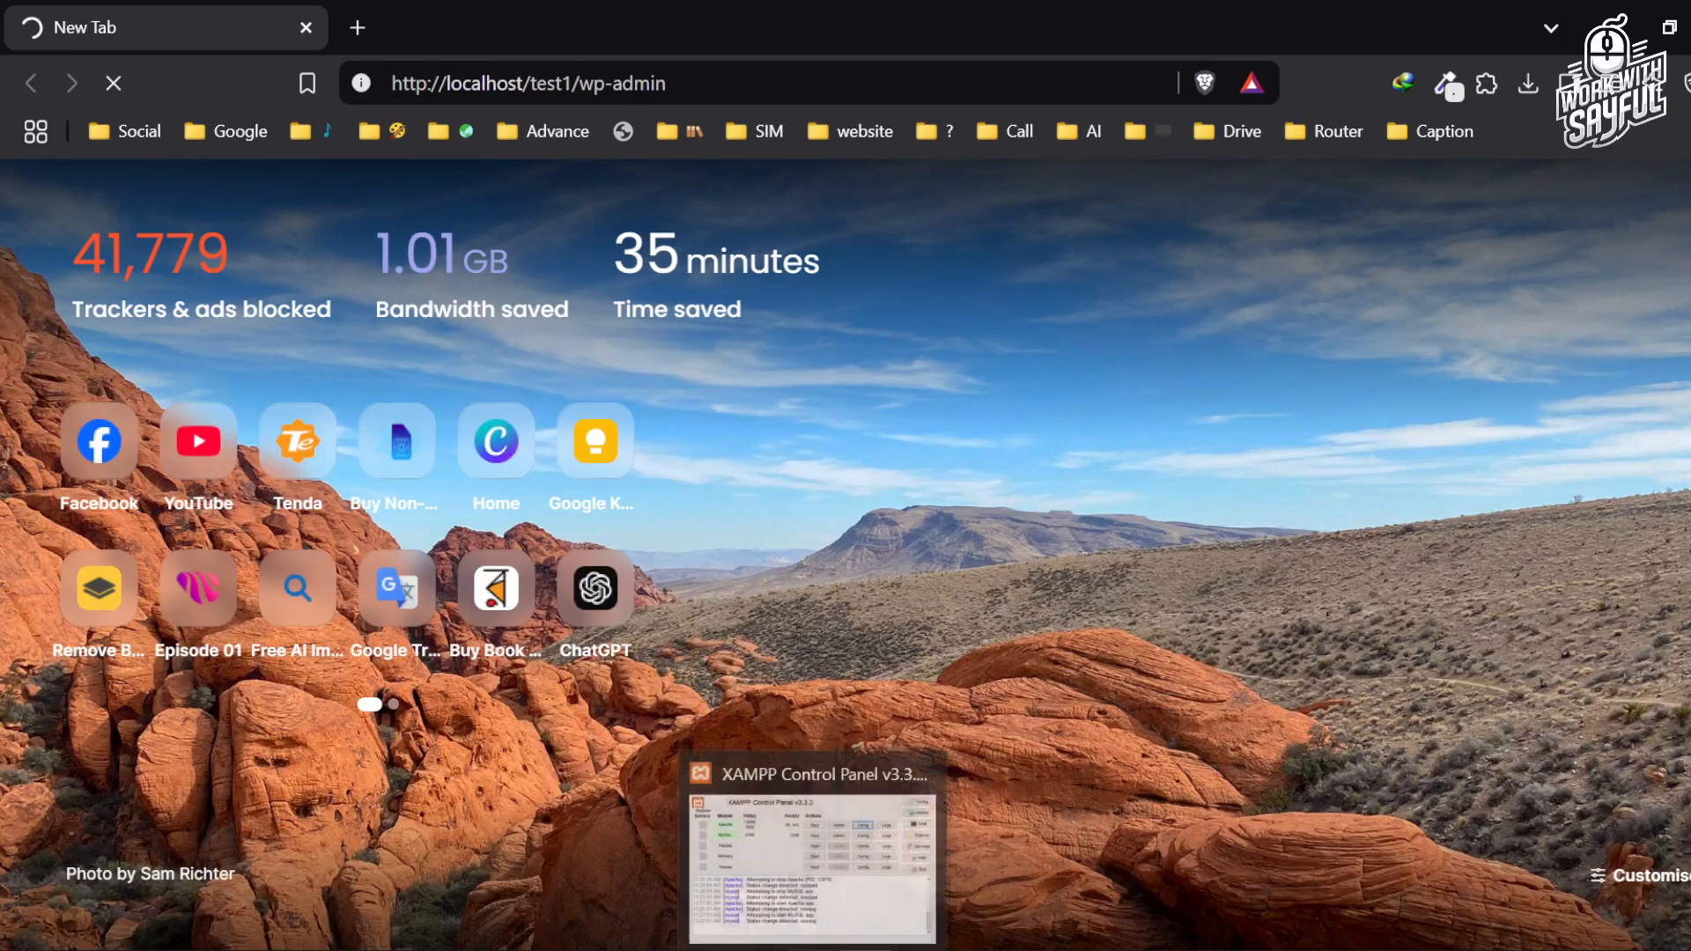
left_click(820, 841)
left_click_drag(550, 33, 935, 120)
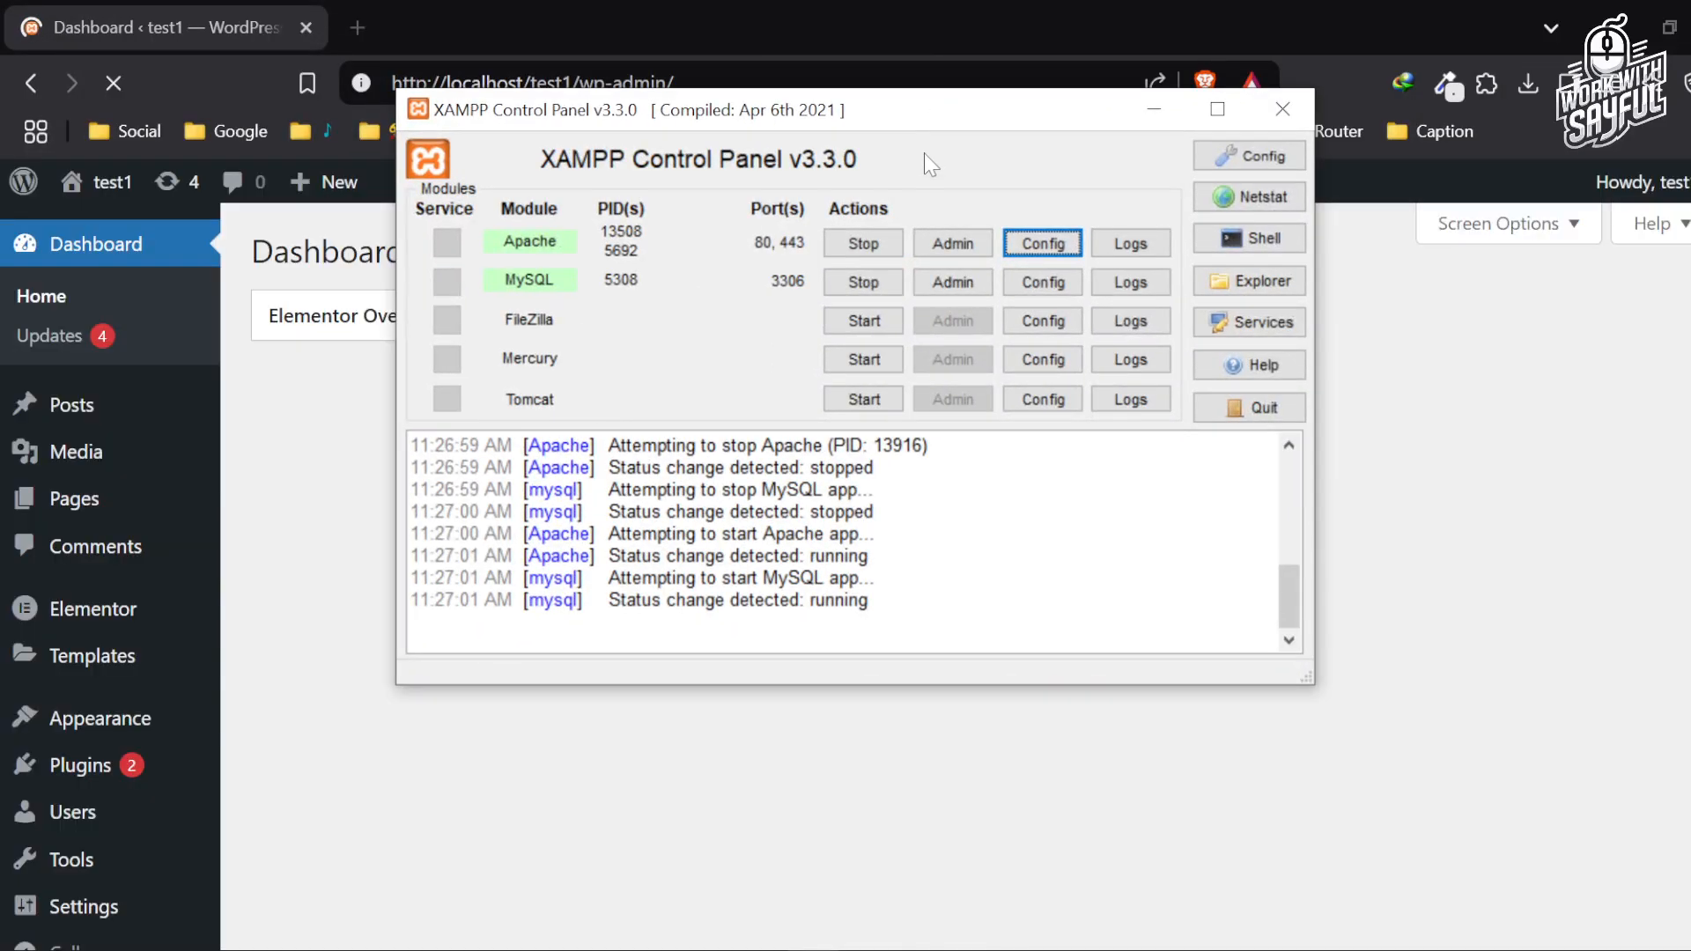
left_click(884, 248)
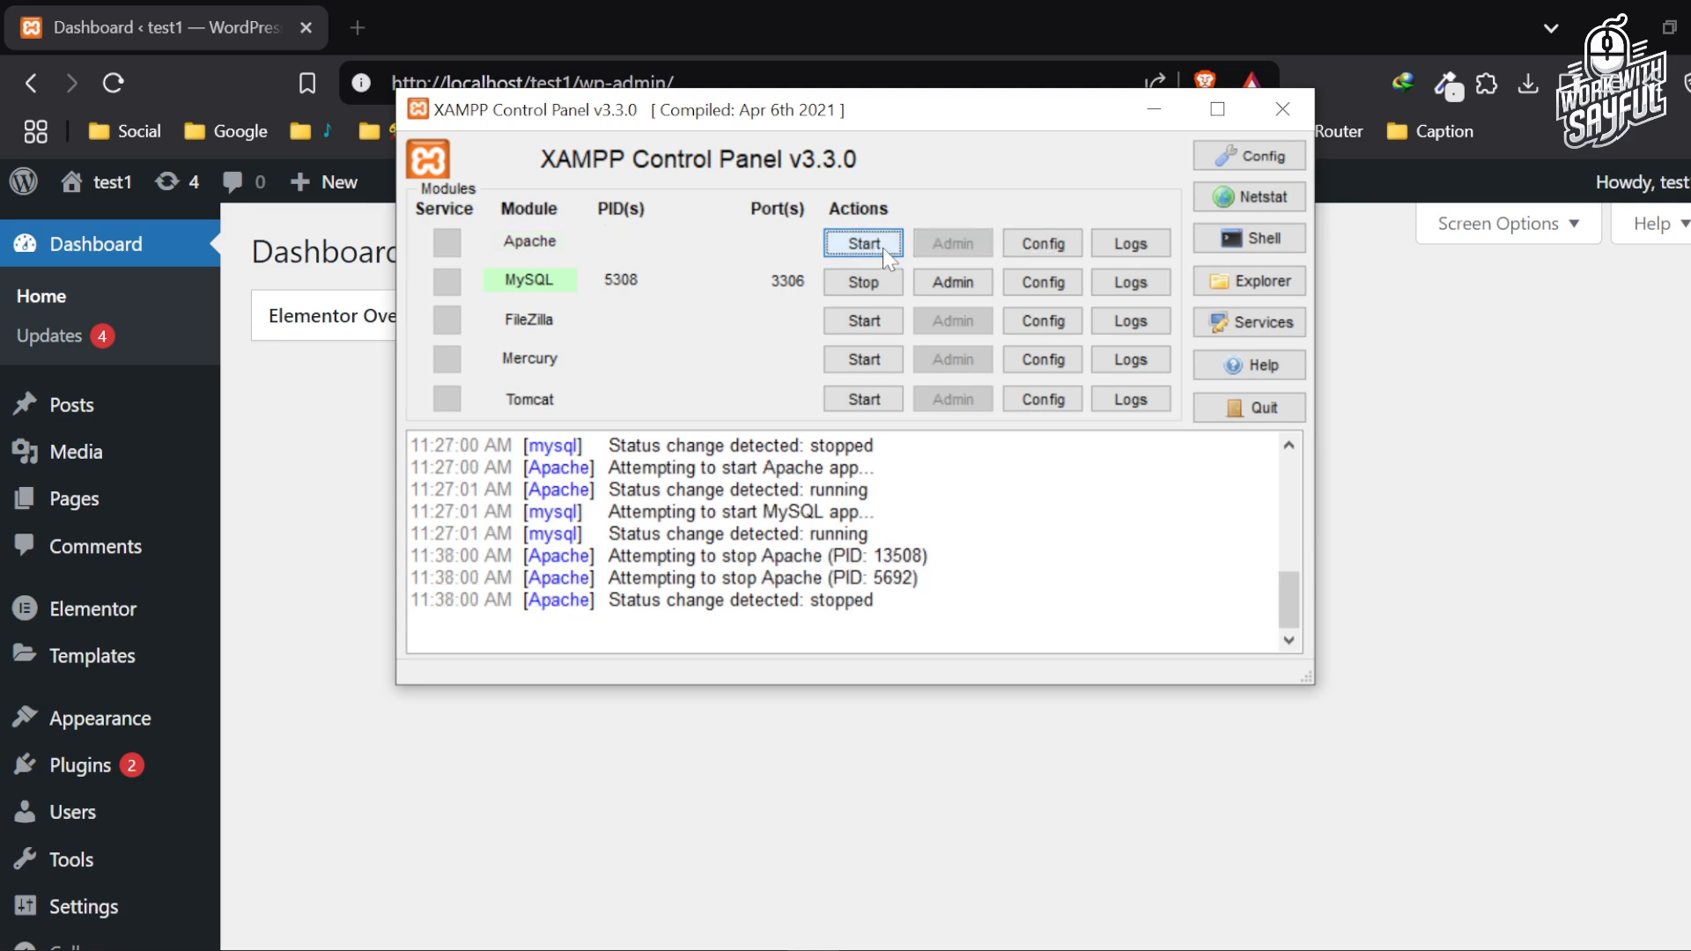
left_click(874, 271)
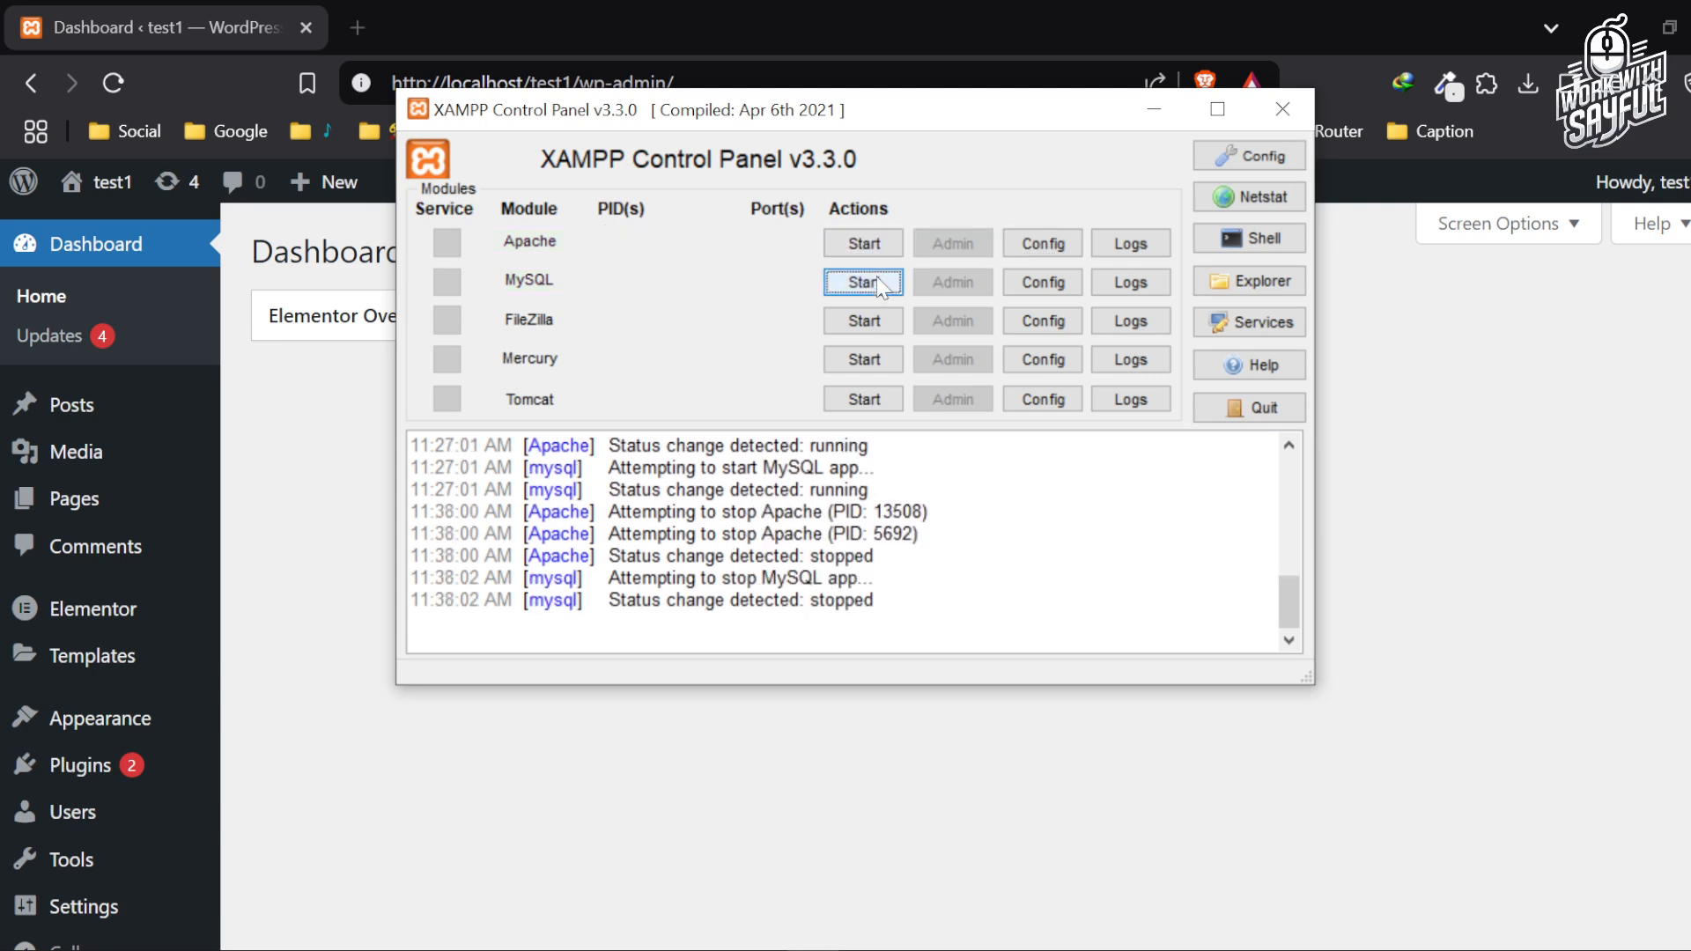
left_click(867, 247)
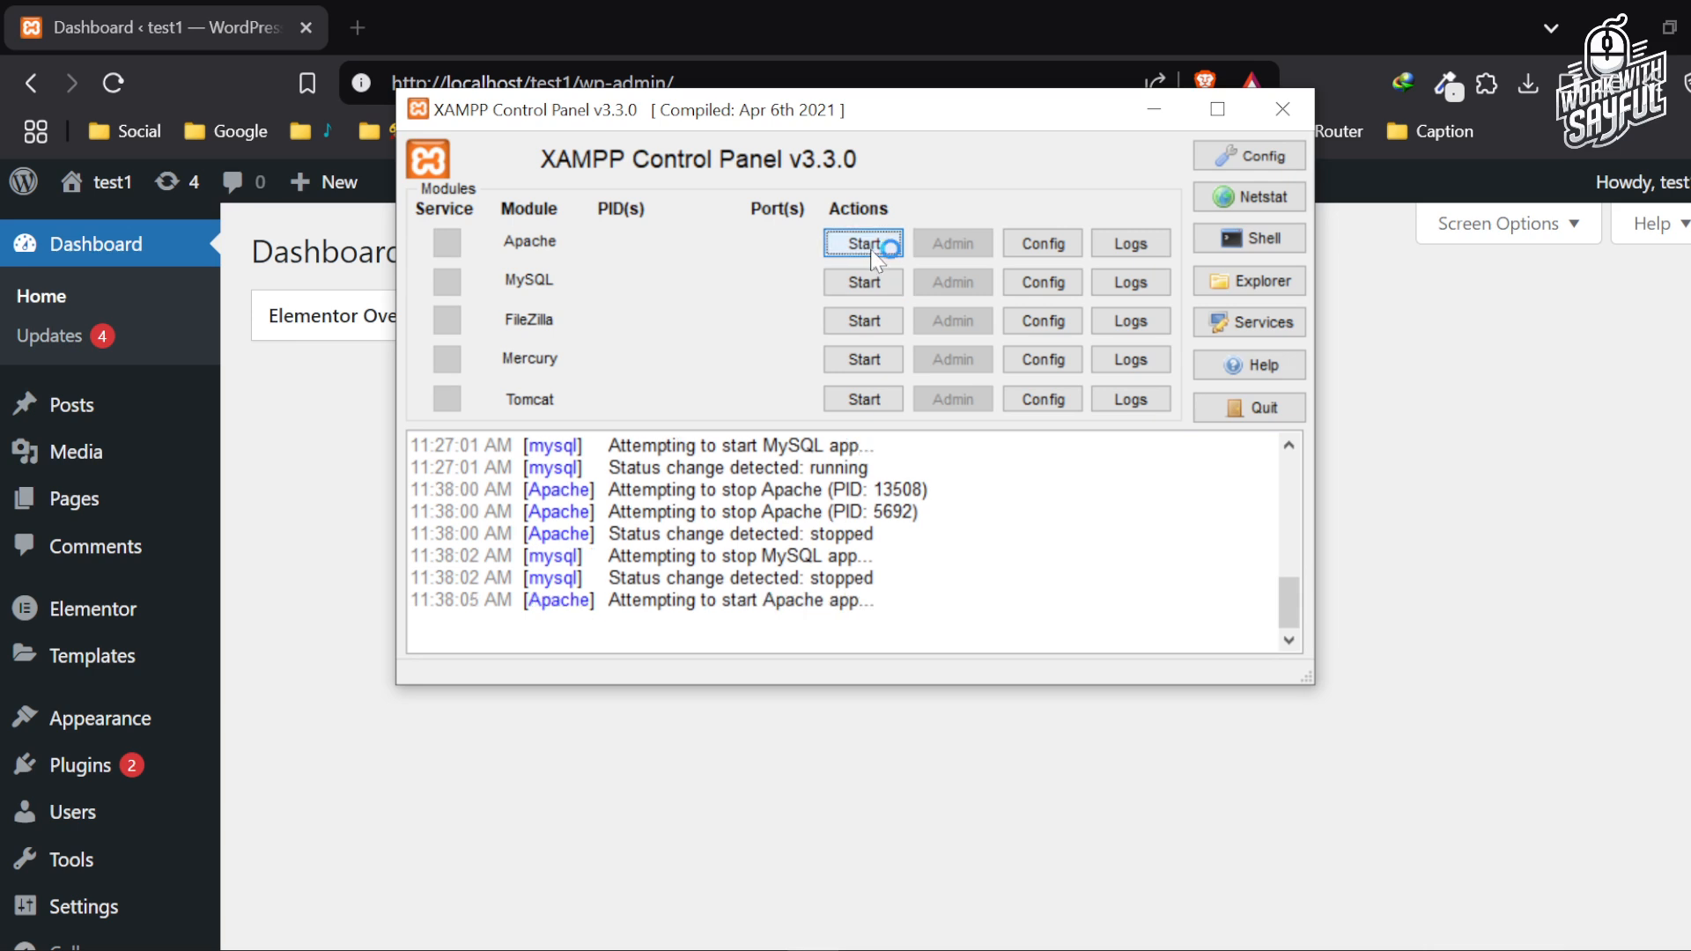
left_click(879, 282)
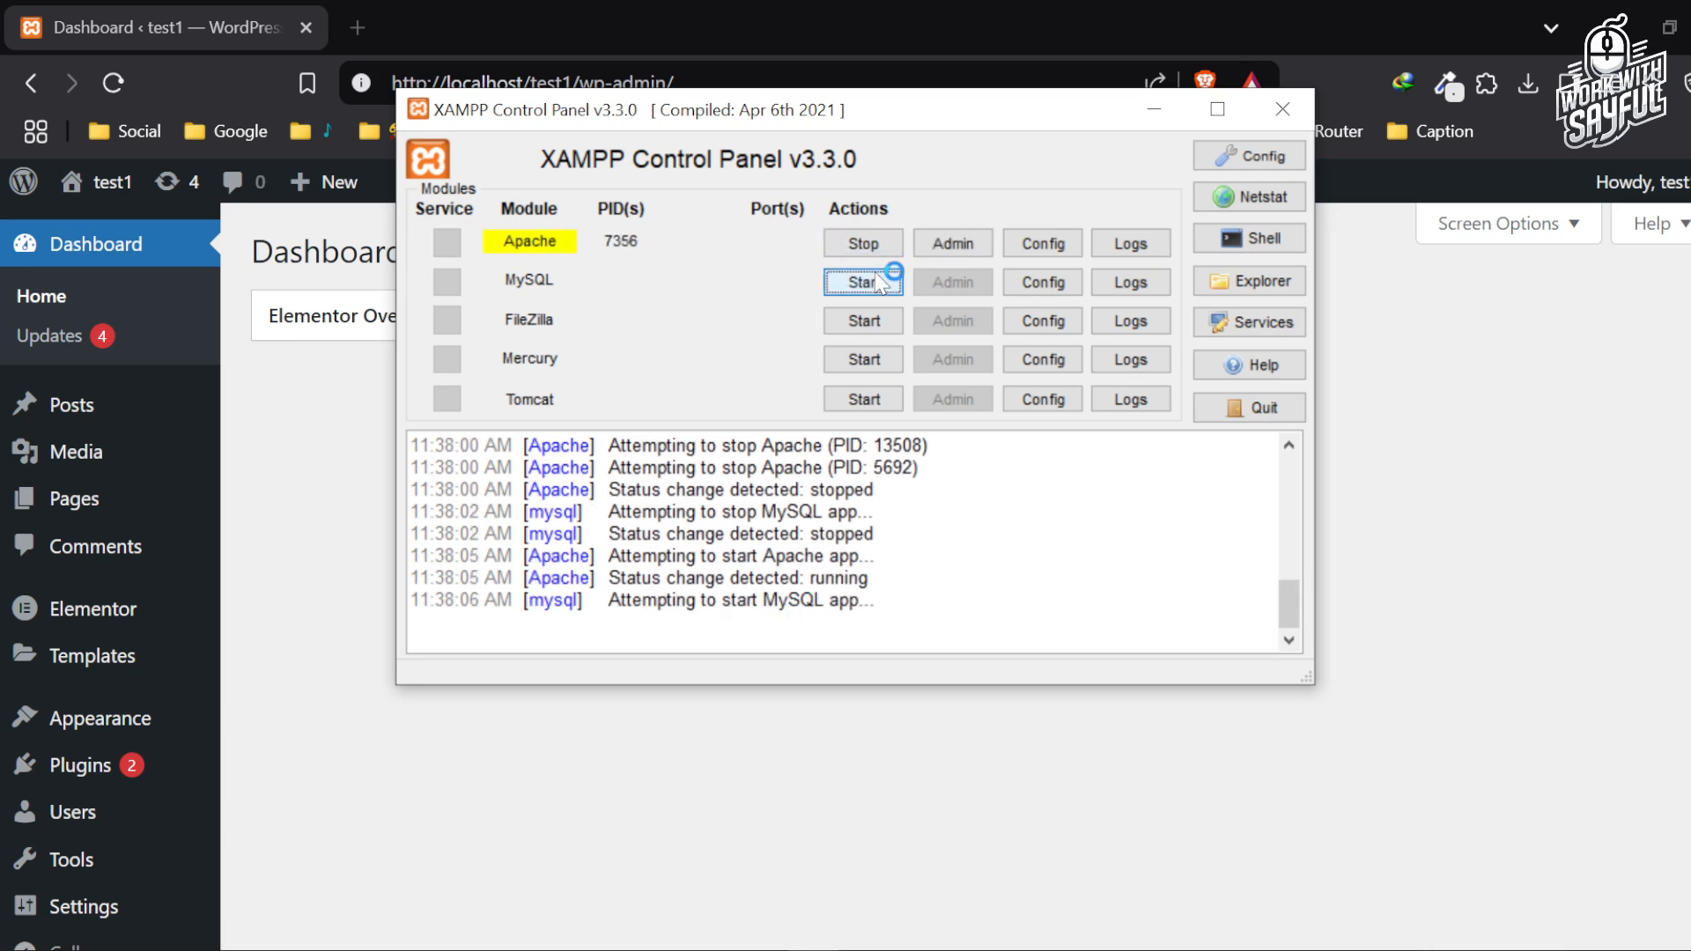
left_click(1151, 112)
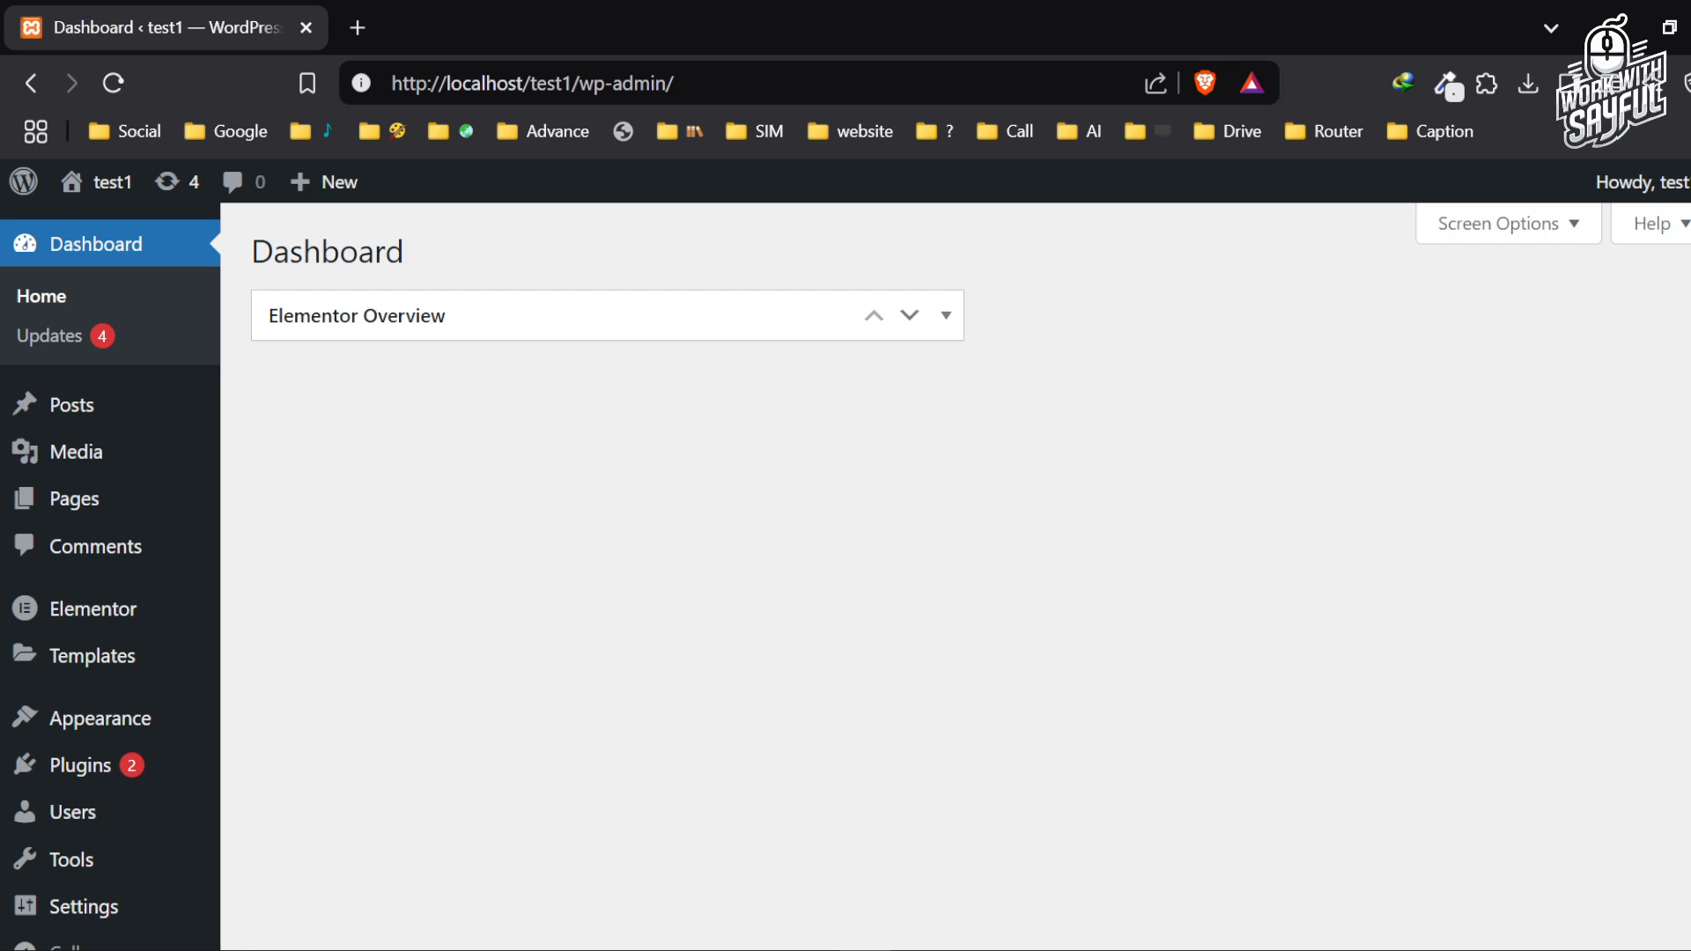
Step: Reload the WordPress dashboard and open the Home page from the Pages list for editing with Elementor in a new tab
left_click(115, 81)
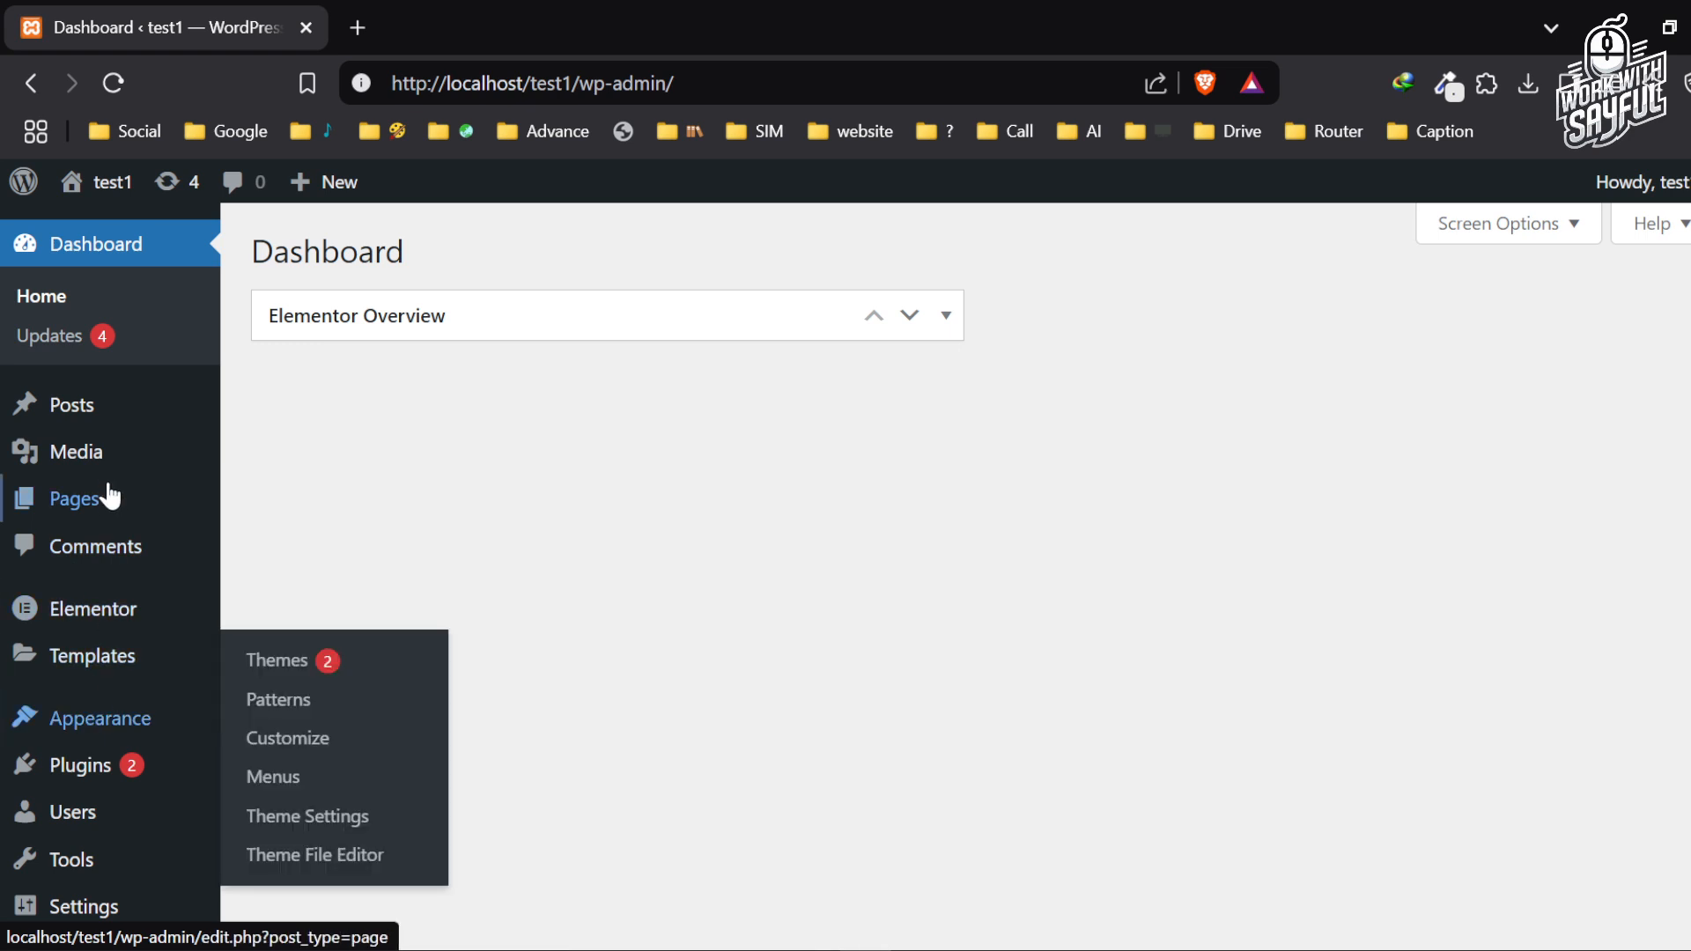
mouse_move(110, 784)
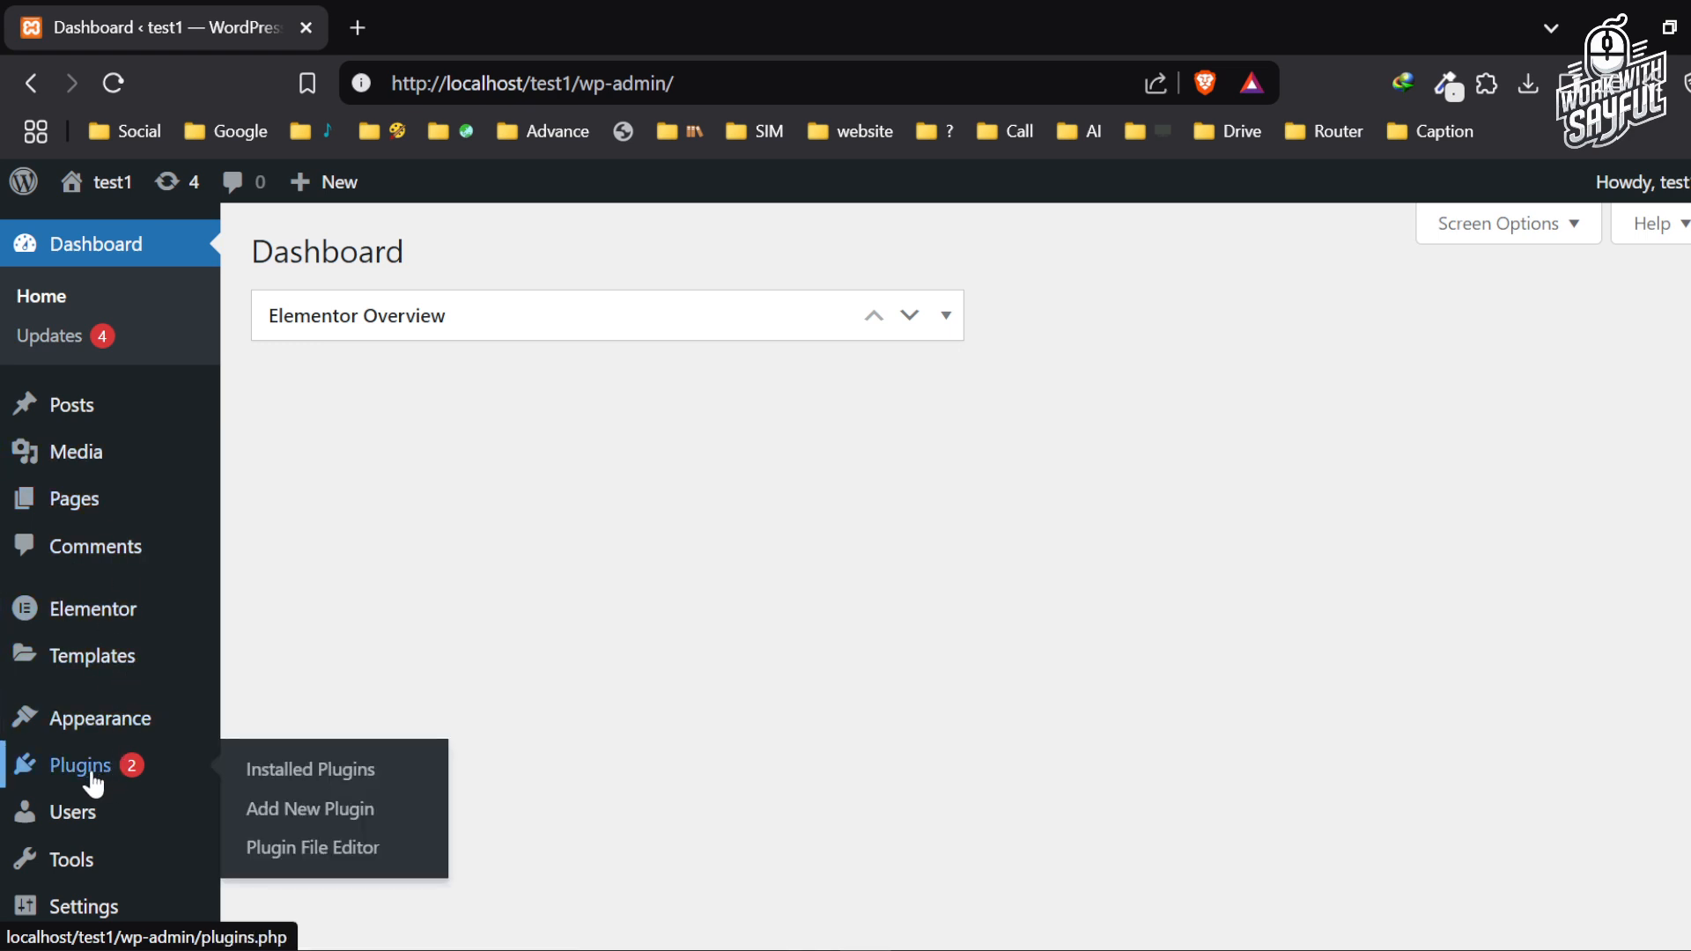
left_click(110, 519)
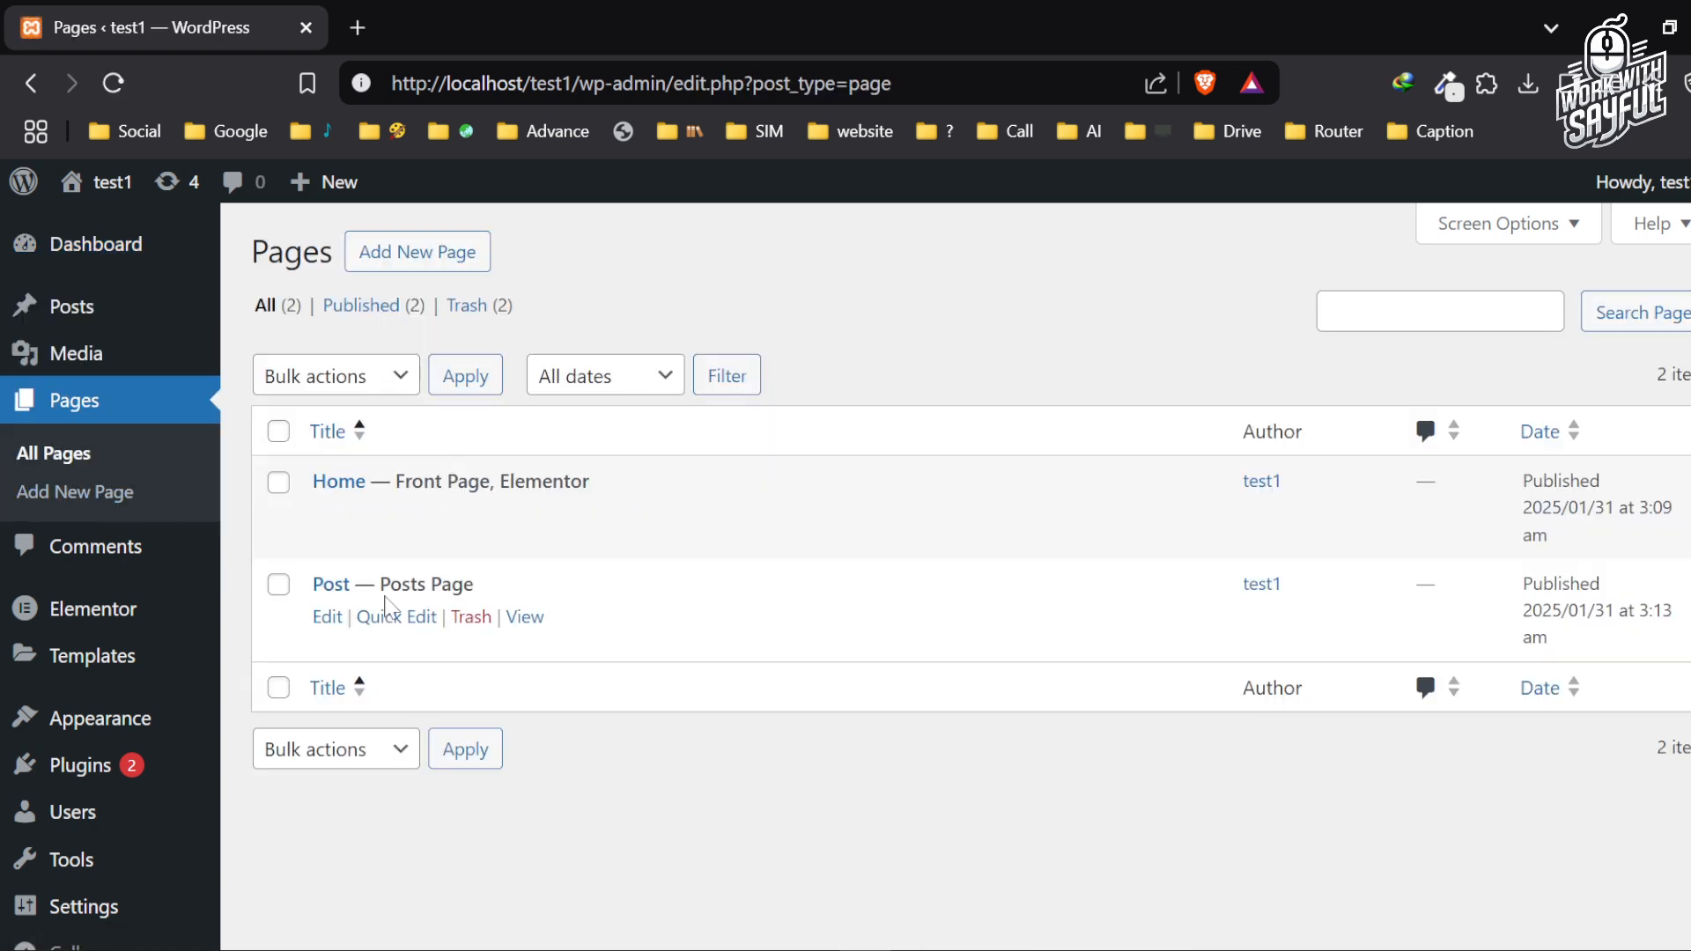
left_click(649, 518)
scroll(654, 531, "down", 1)
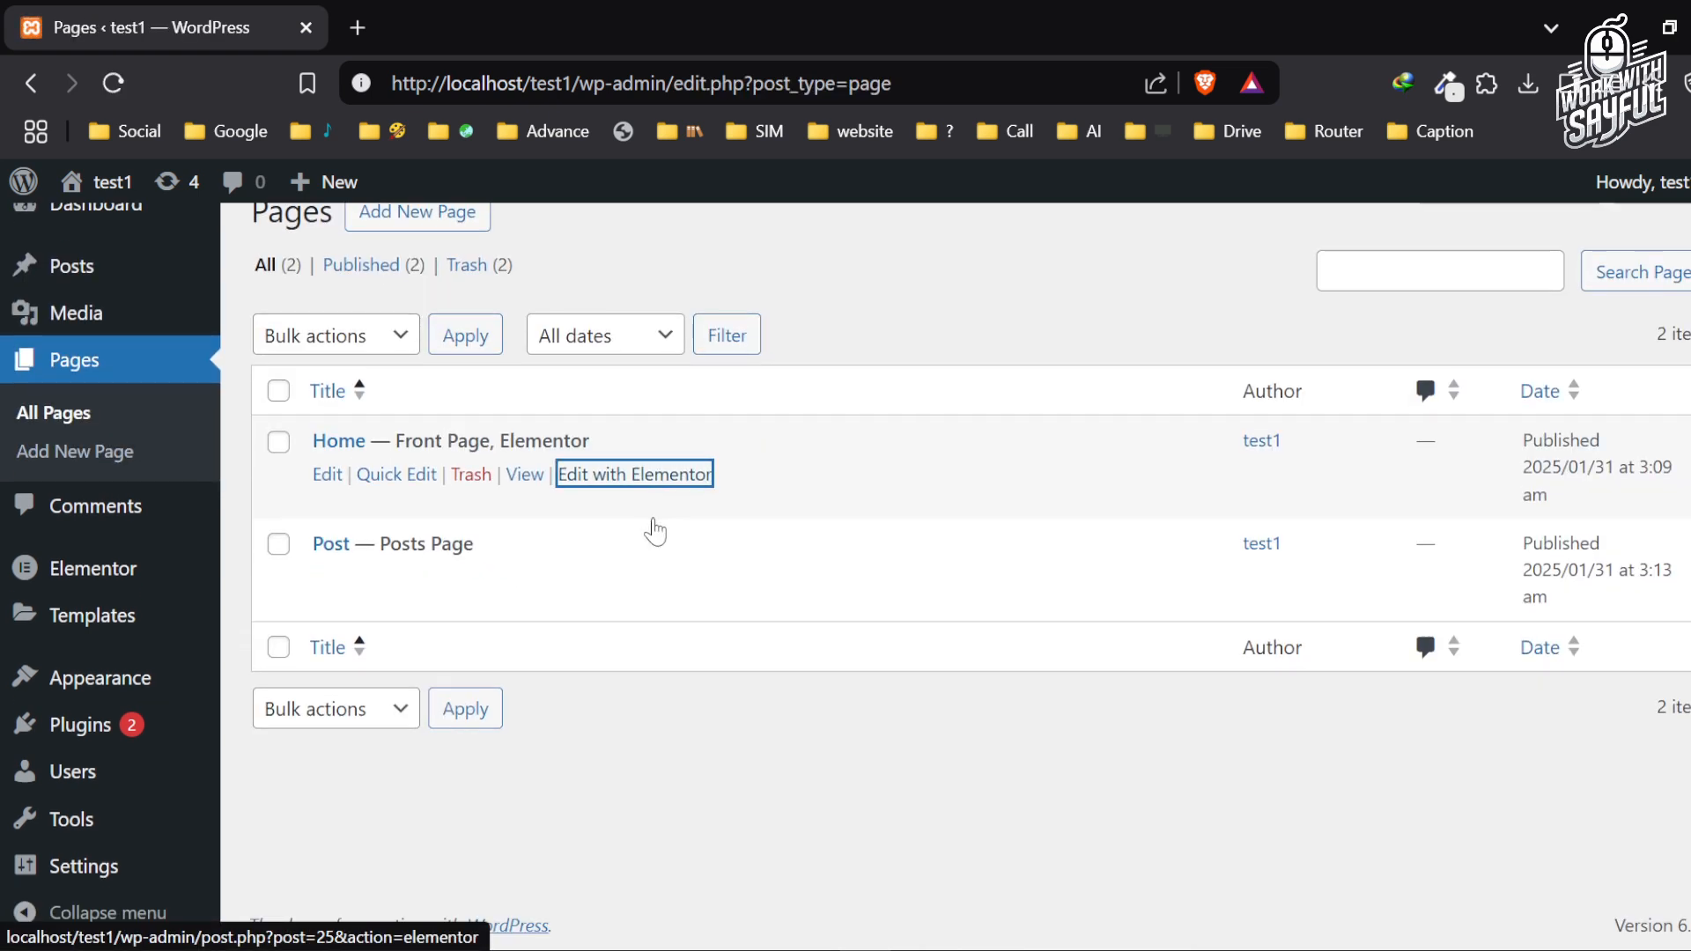
middle_click(656, 478)
left_click(493, 17)
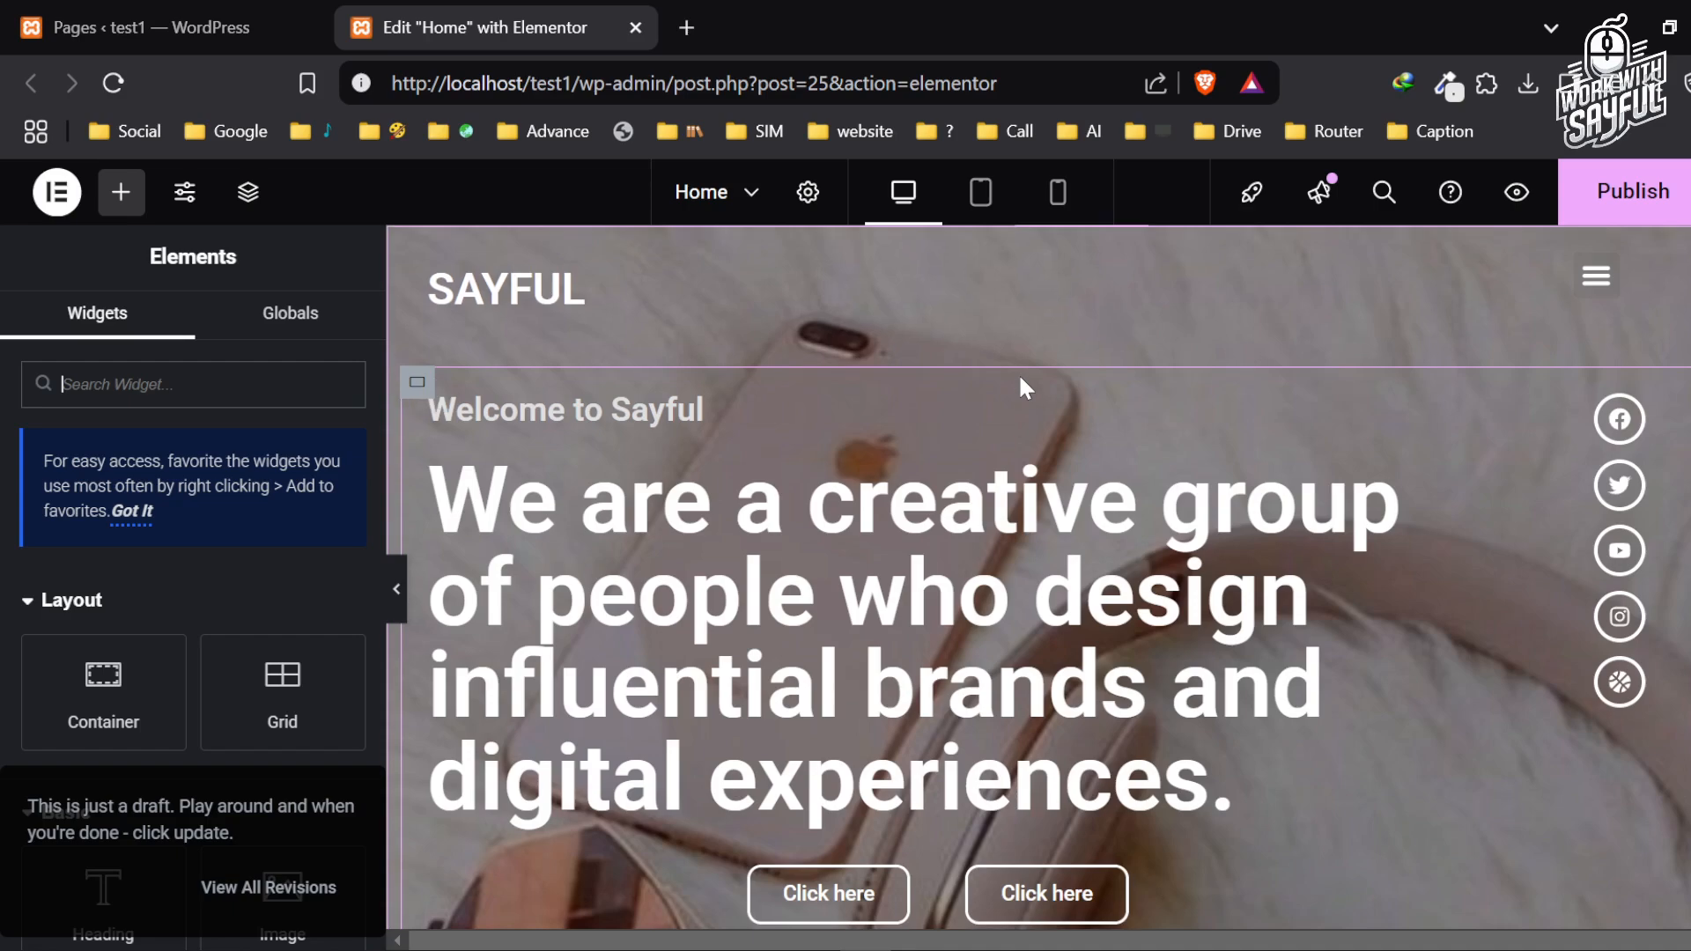
Step: Select the empty carousel in the Home page's clients section and open its Create gallery dialog
scroll(1018, 381, "down", 3)
scroll(1382, 458, "down", 9)
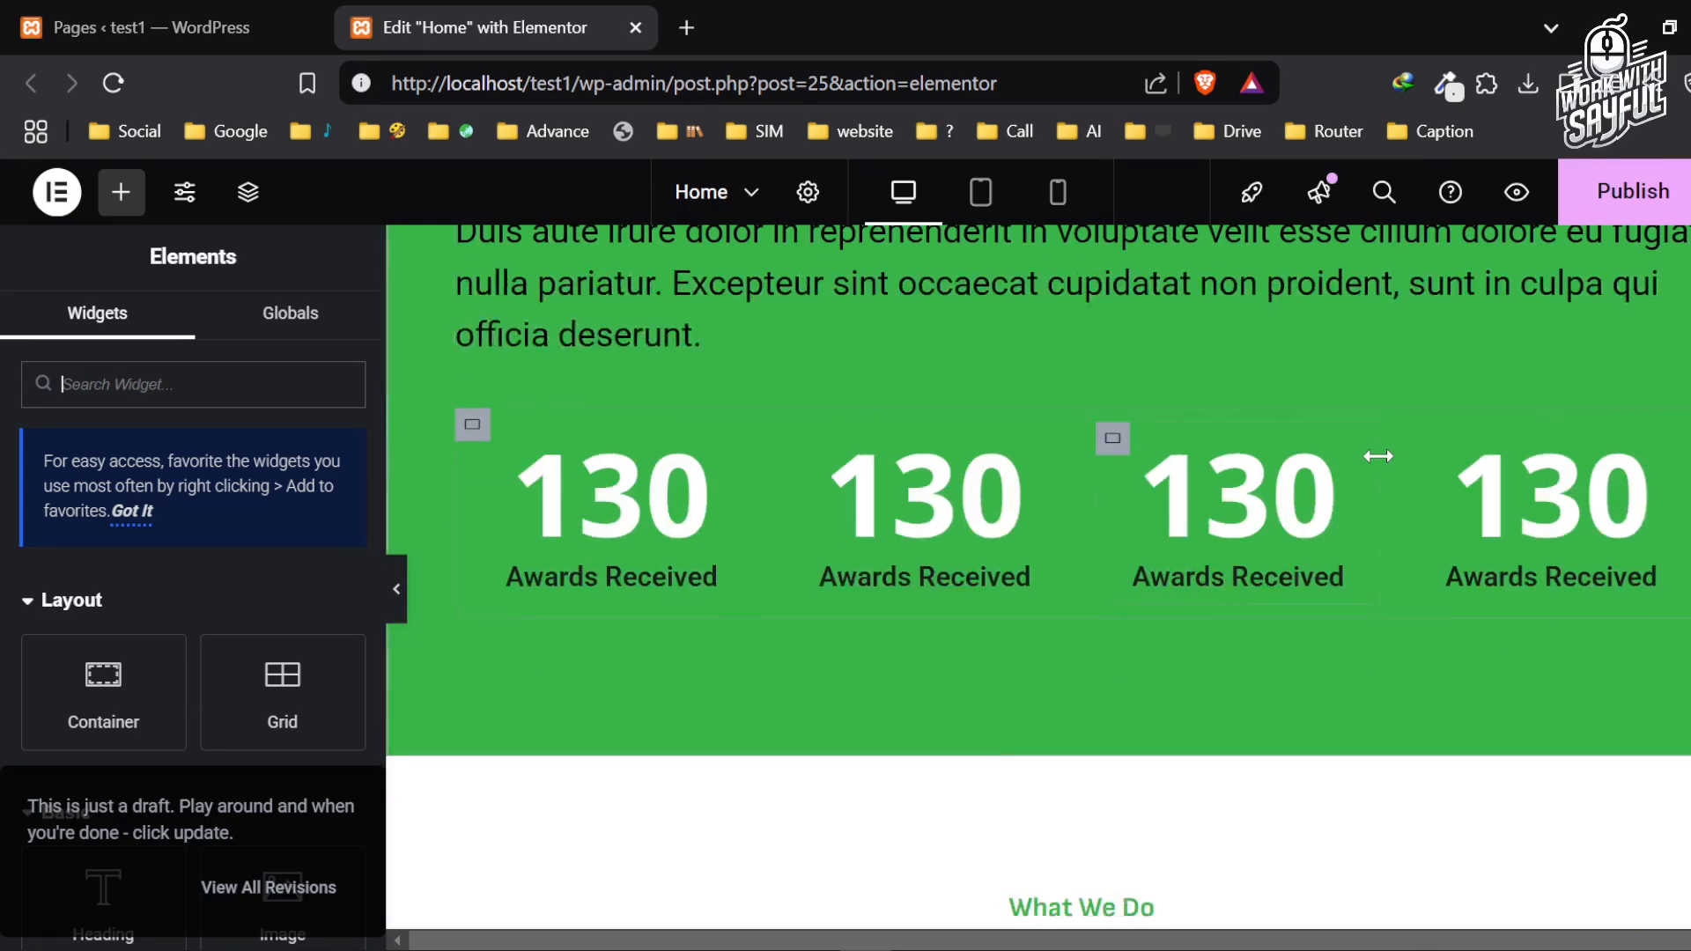
scroll(1377, 462, "up", 8)
scroll(1233, 572, "down", 20)
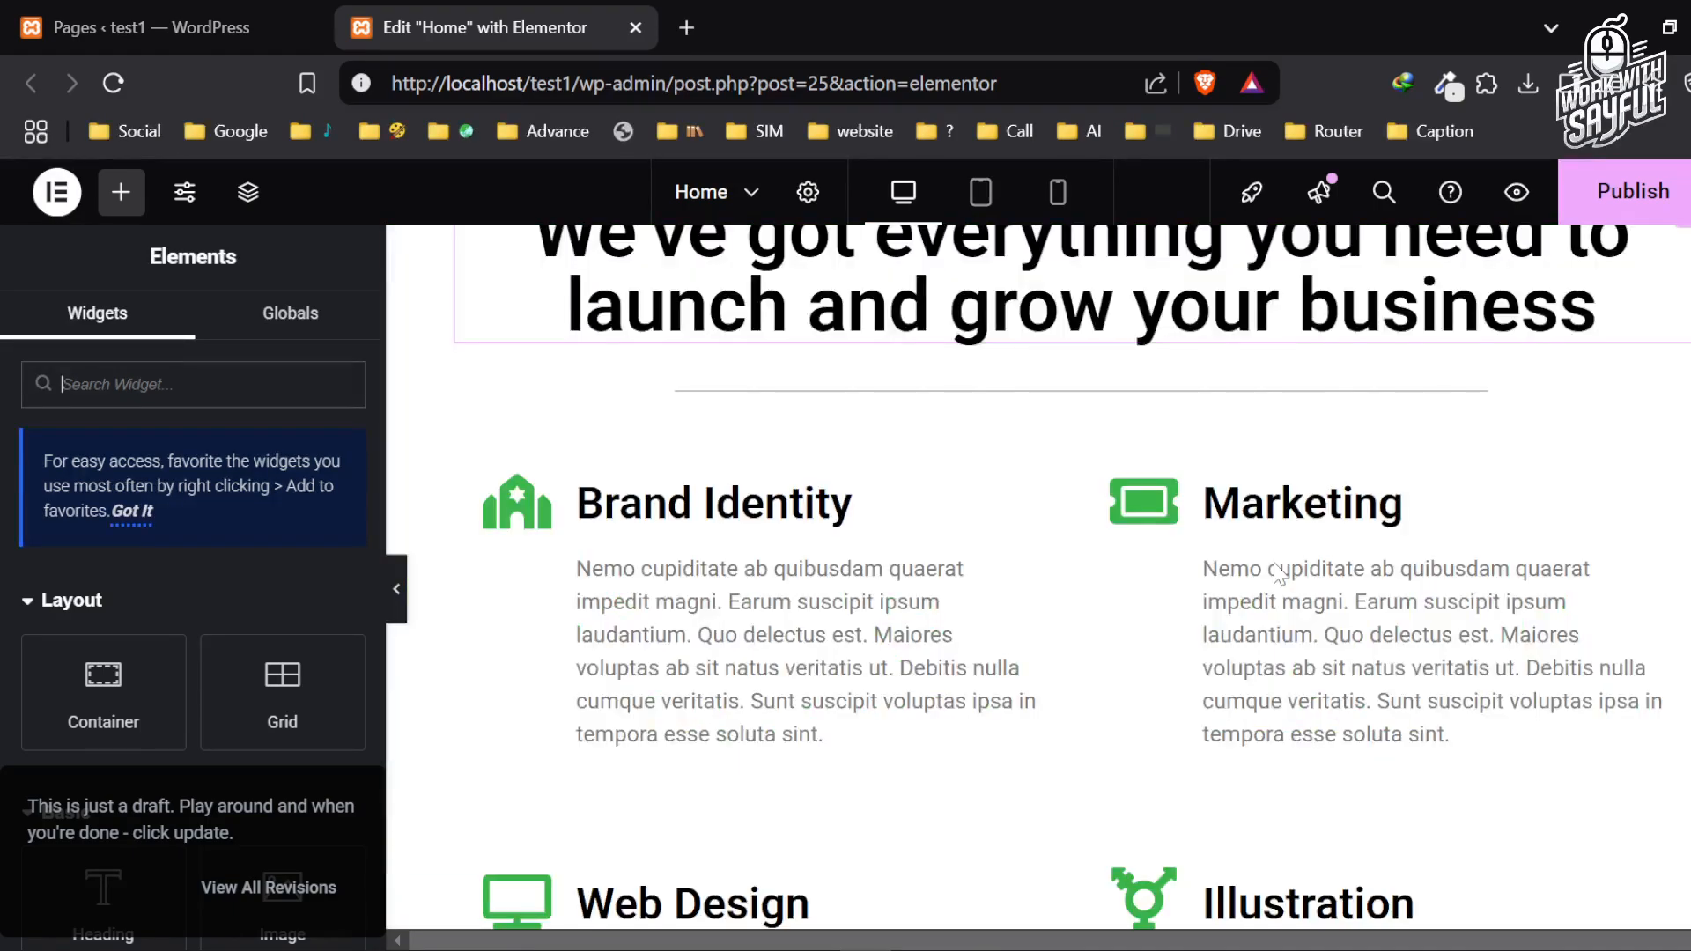
scroll(1263, 588, "down", 15)
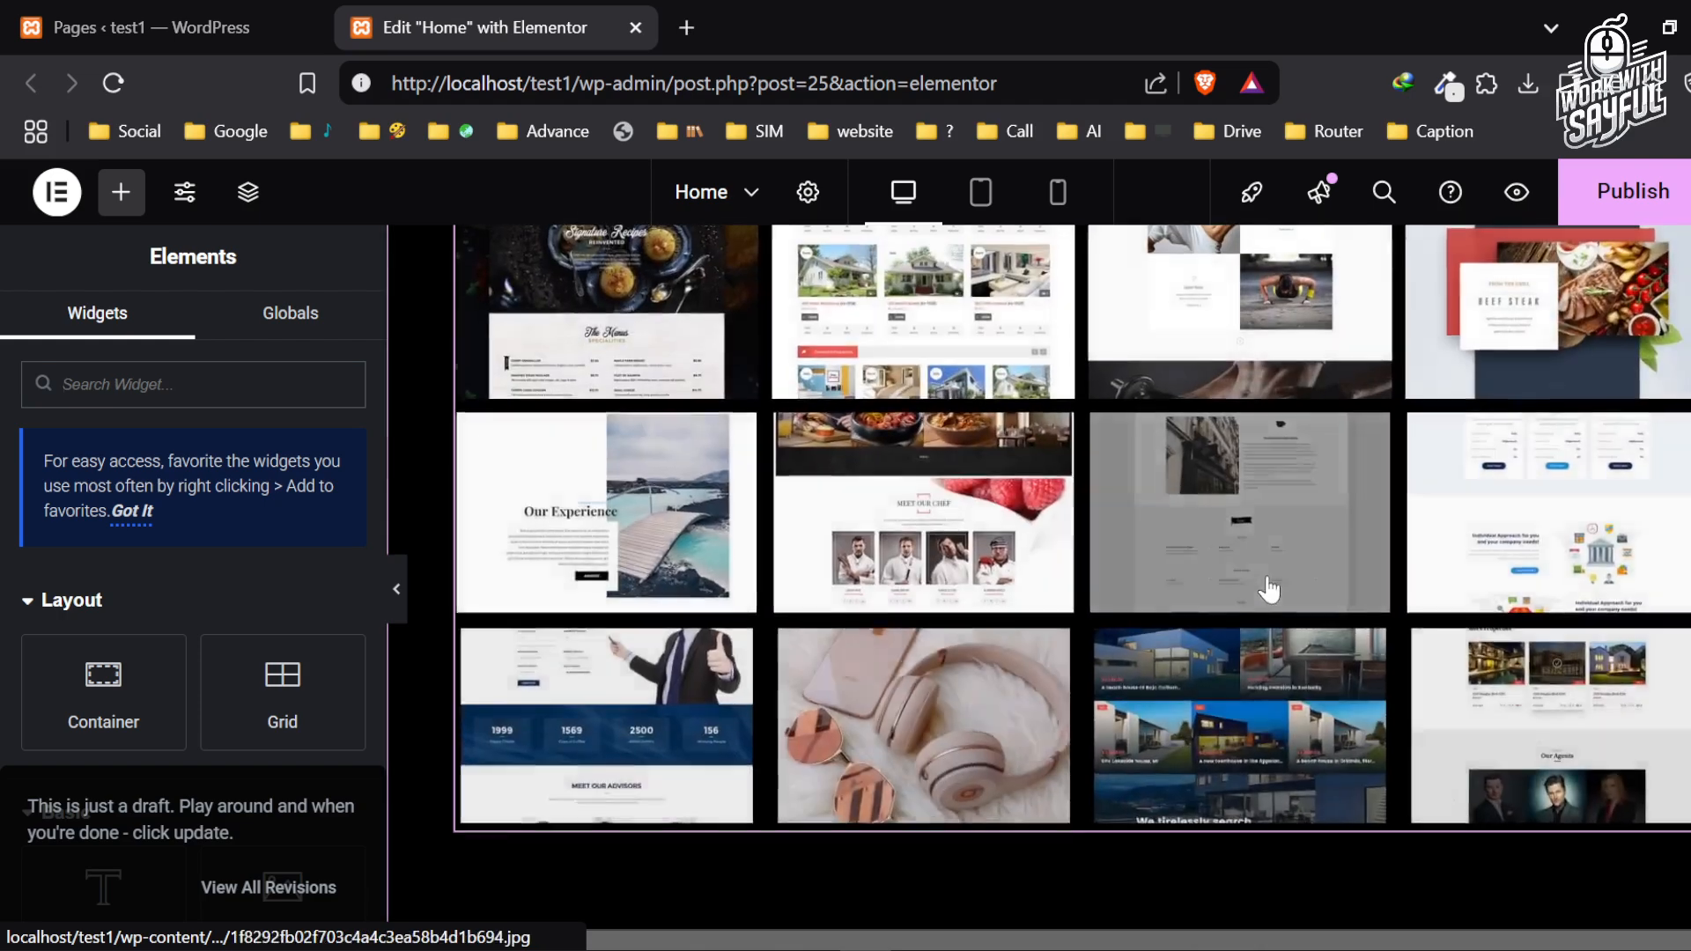
scroll(1257, 597, "up", 2)
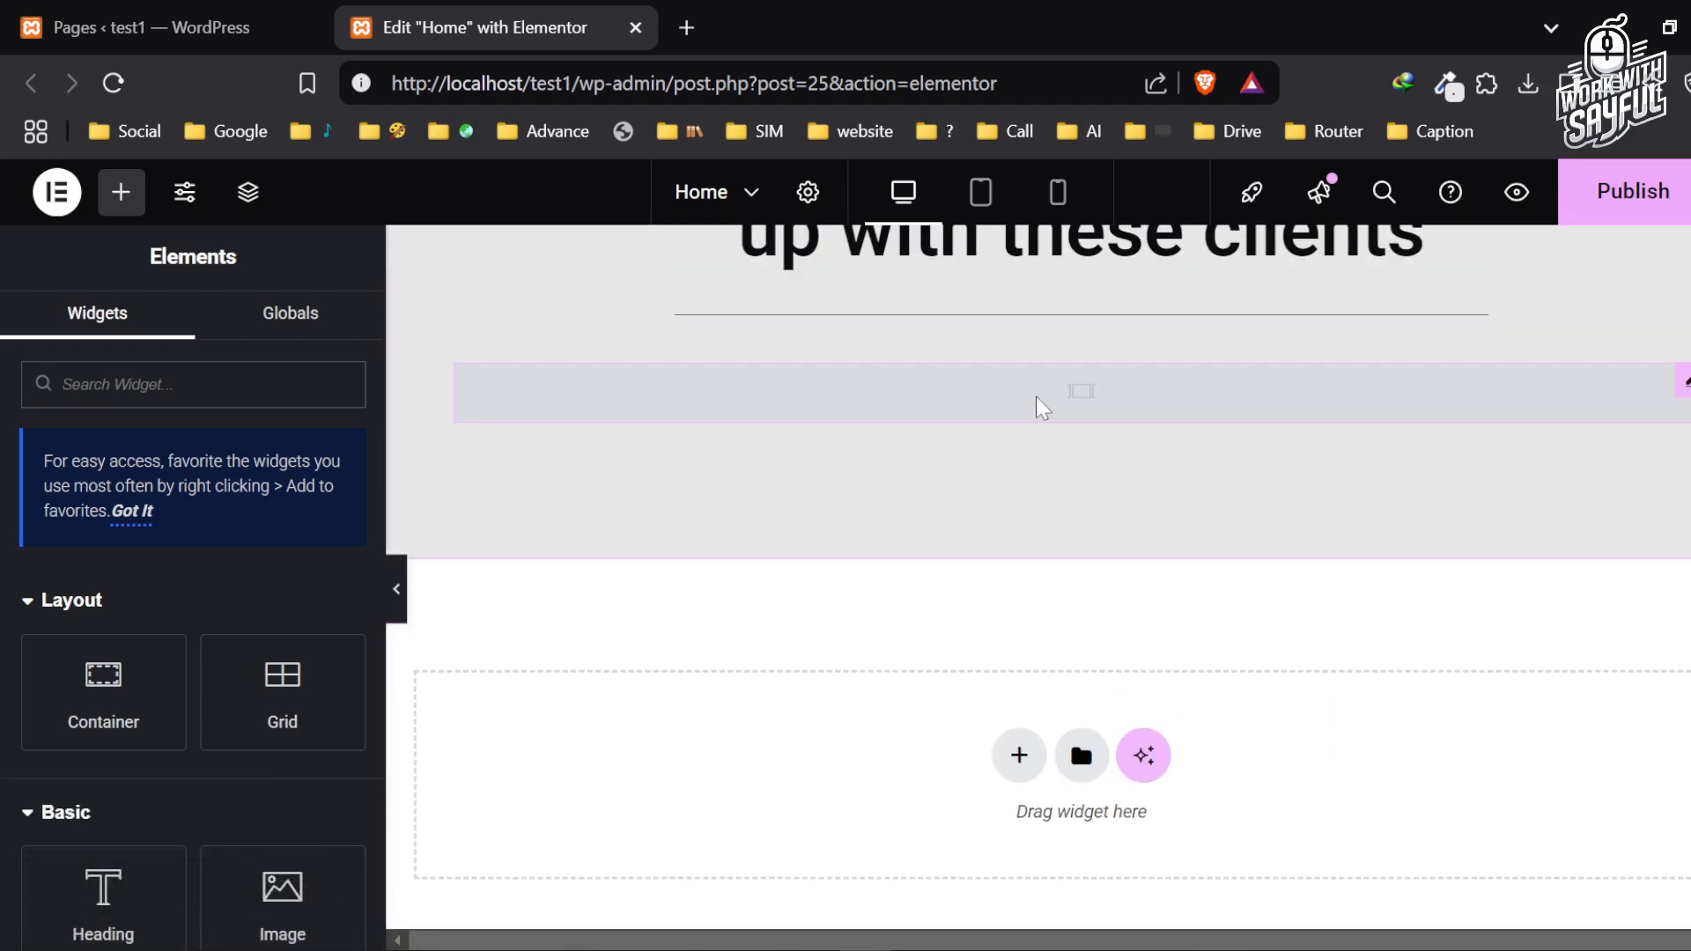
left_click(1057, 406)
left_click(81, 617)
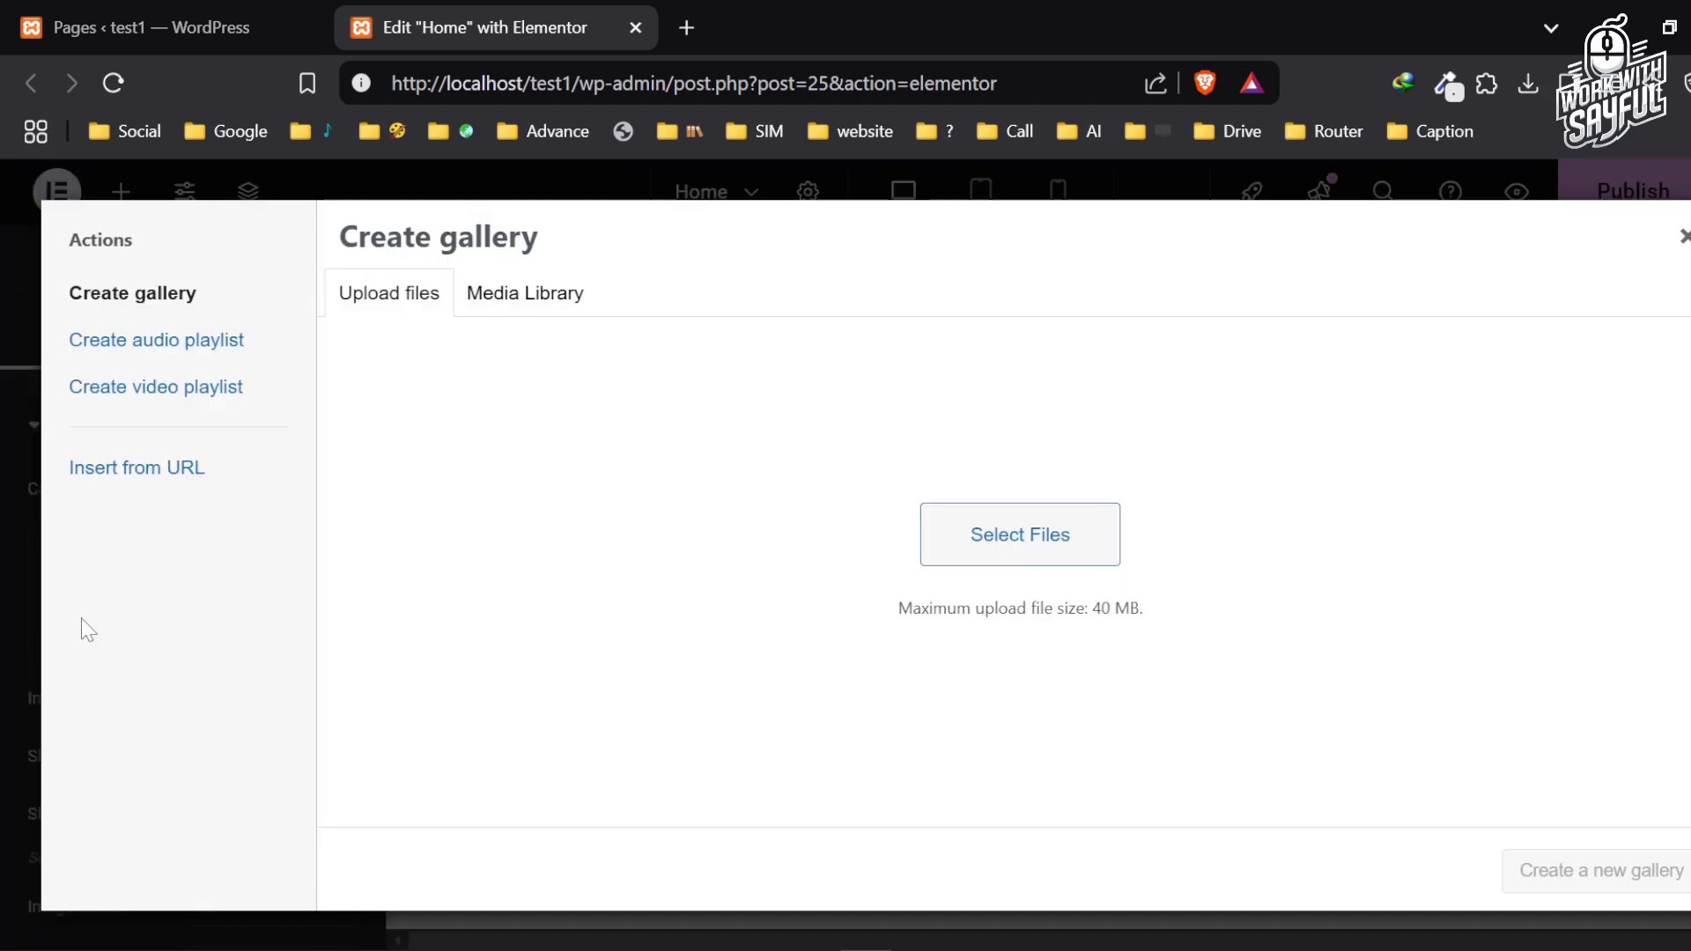
Step: Upload apple.png.webp from Downloads to the carousel gallery
left_click(994, 620)
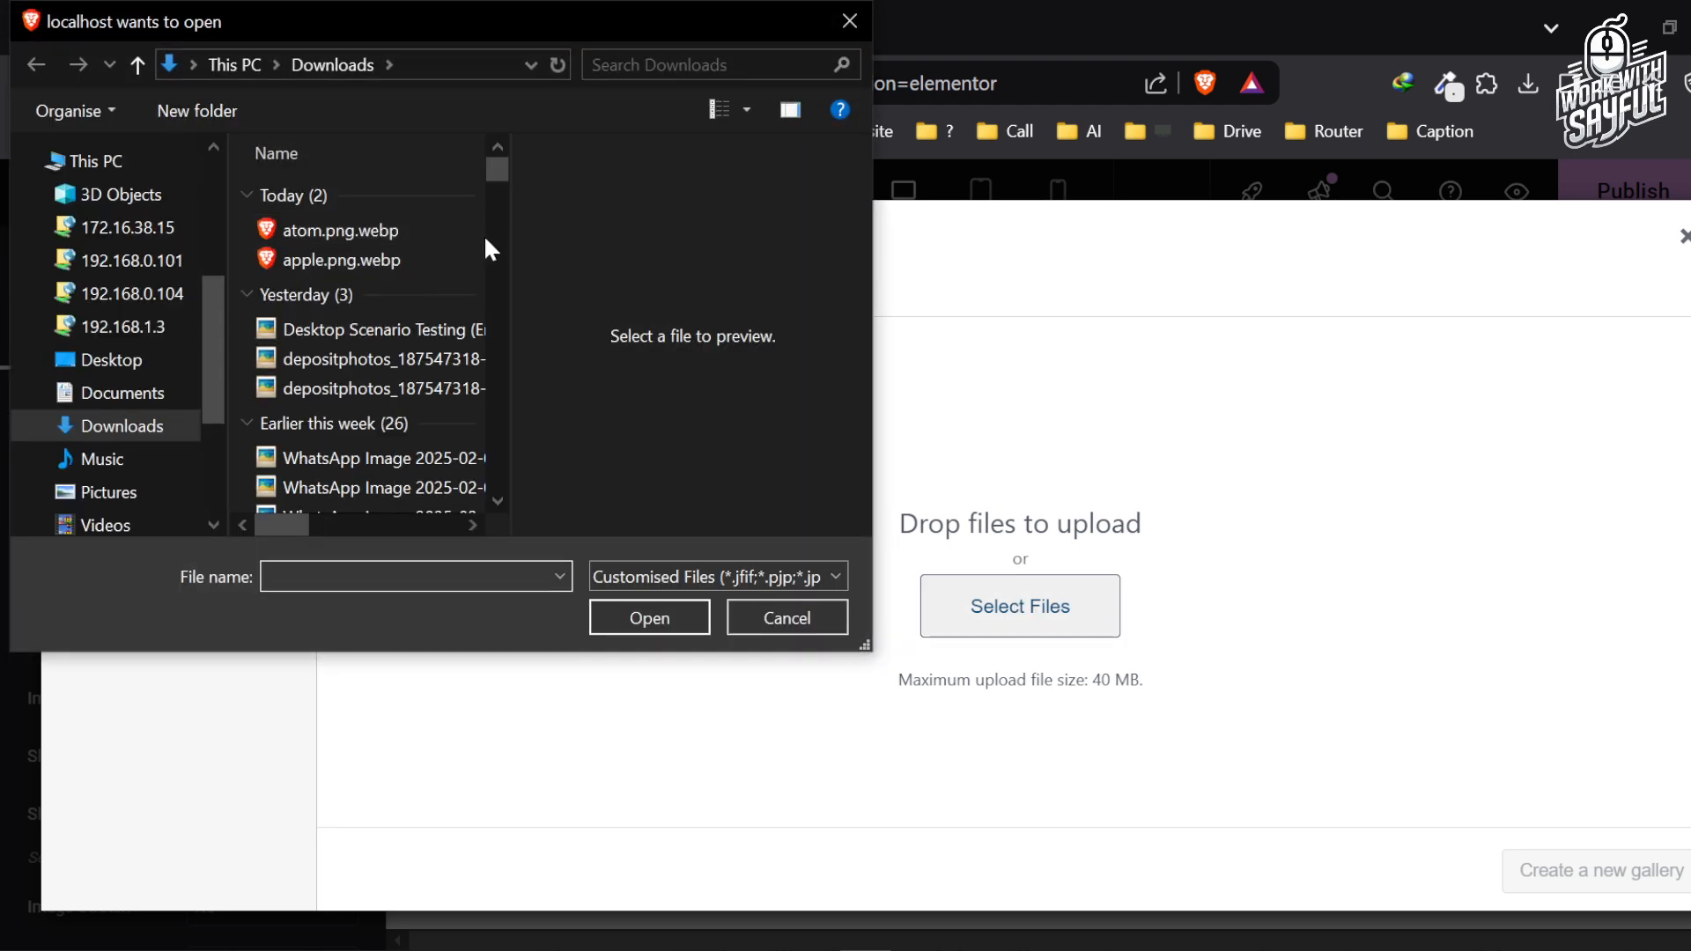
left_click(466, 232)
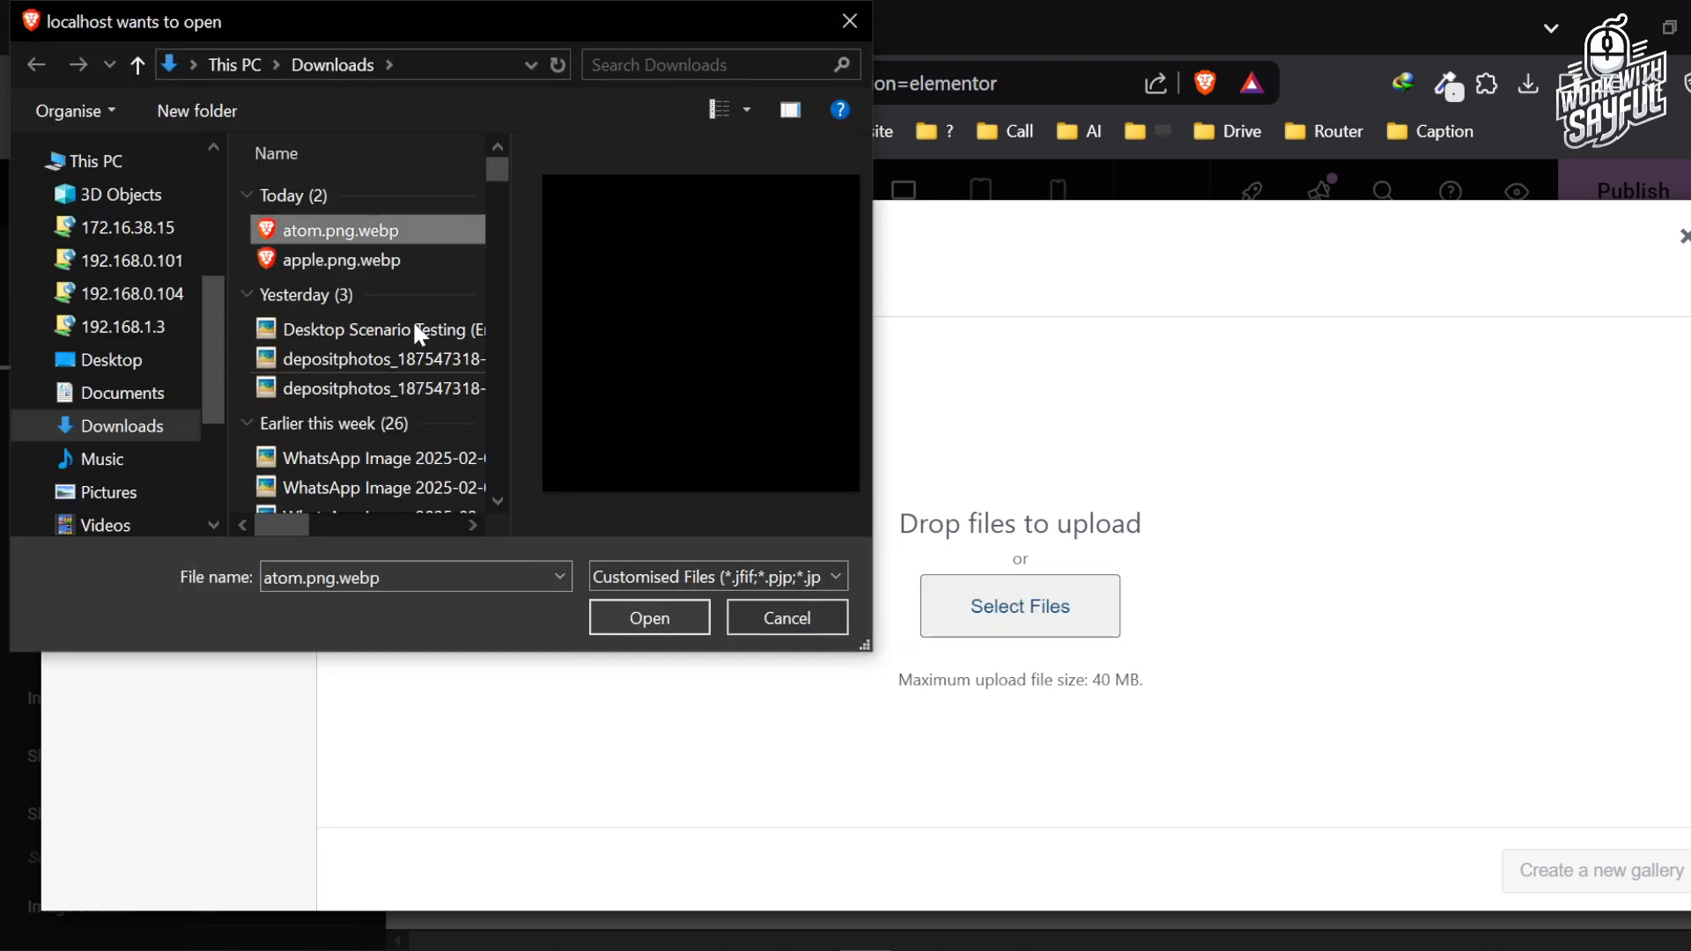
left_click(399, 259)
left_click(658, 618)
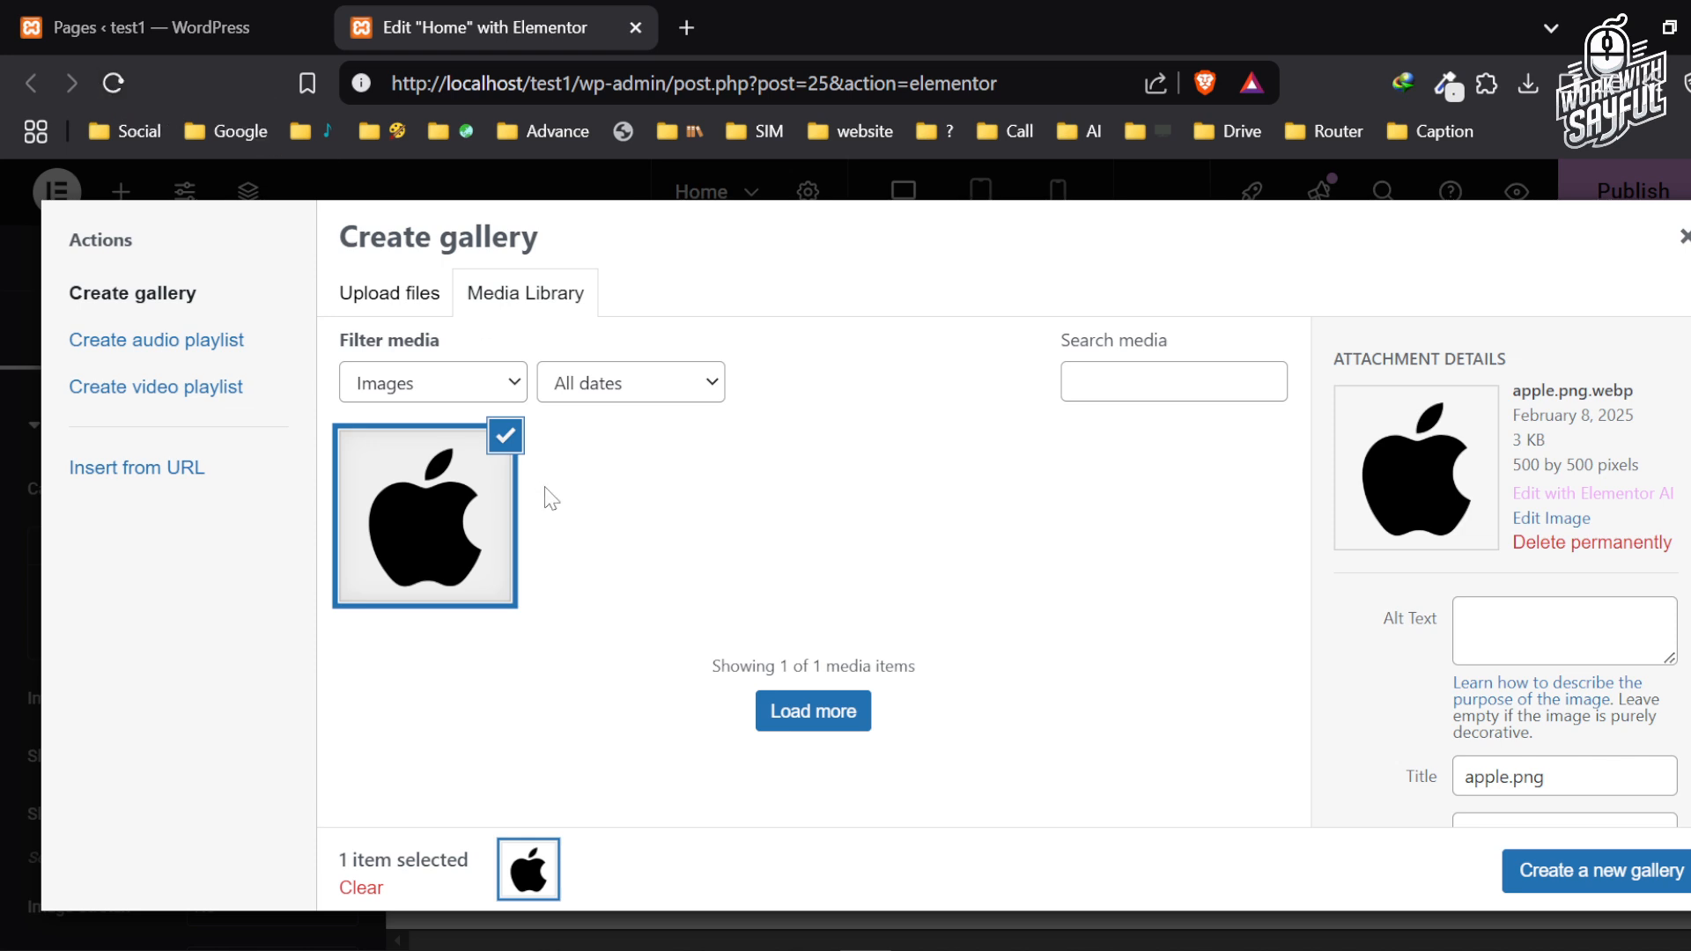
triple_click(586, 466)
triple_click(756, 473)
left_click(857, 473)
triple_click(853, 473)
left_click(946, 473)
left_click(761, 950)
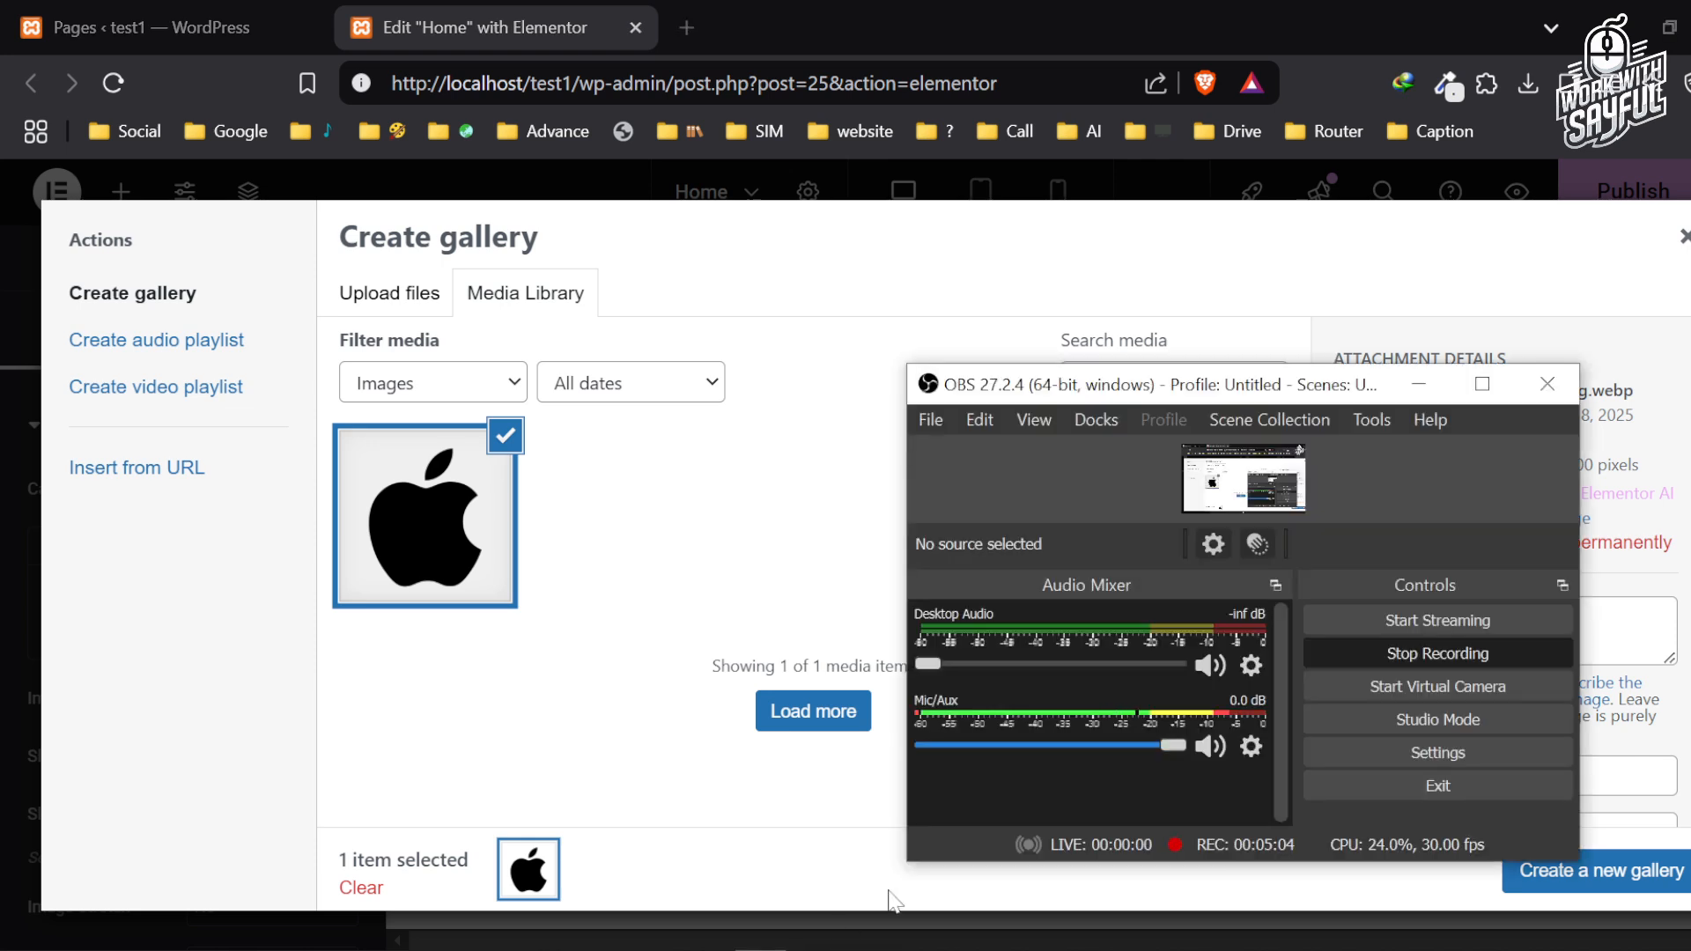